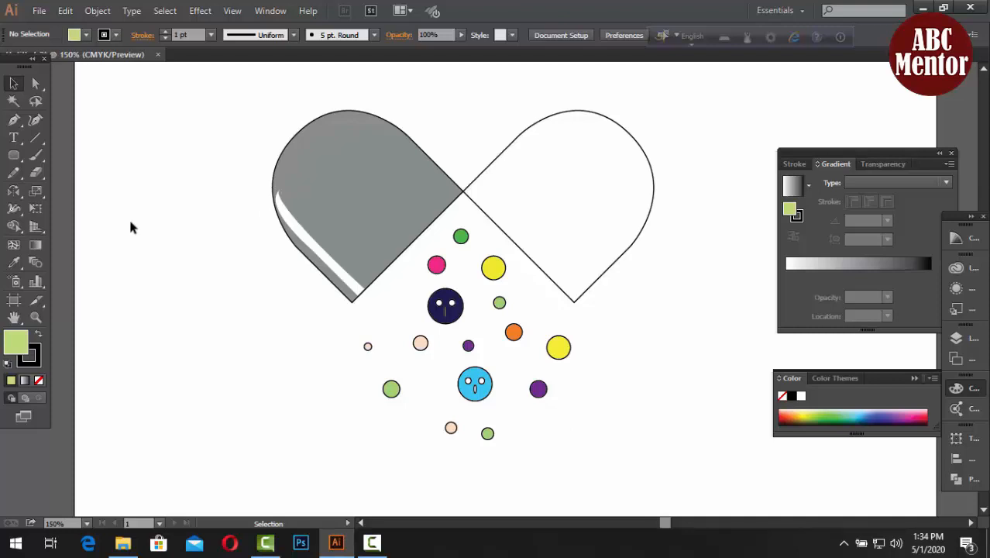
pyautogui.moveTo(215, 189); pyautogui.dragTo(675, 491)
pyautogui.click(724, 309)
pyautogui.click(17, 194)
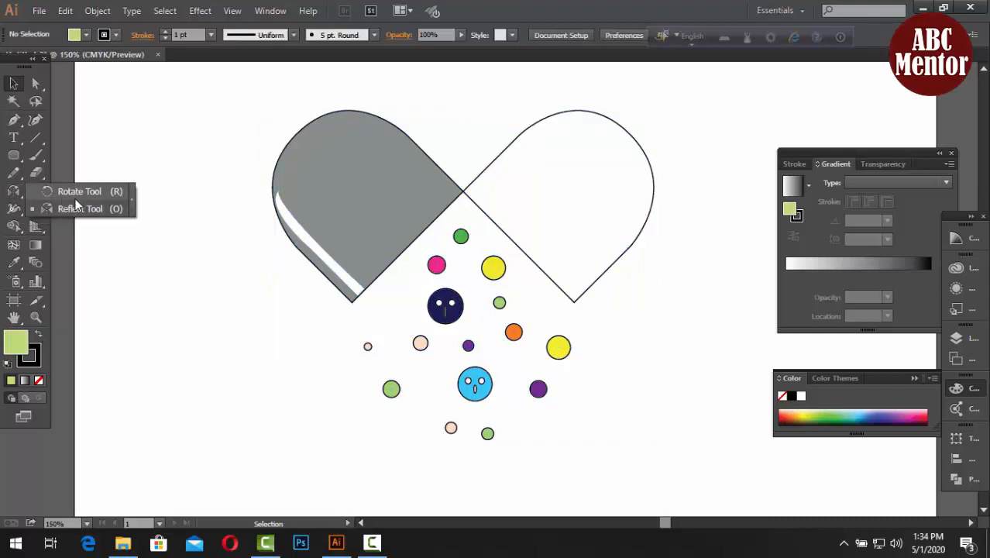
pyautogui.moveTo(217, 118); pyautogui.dragTo(687, 451)
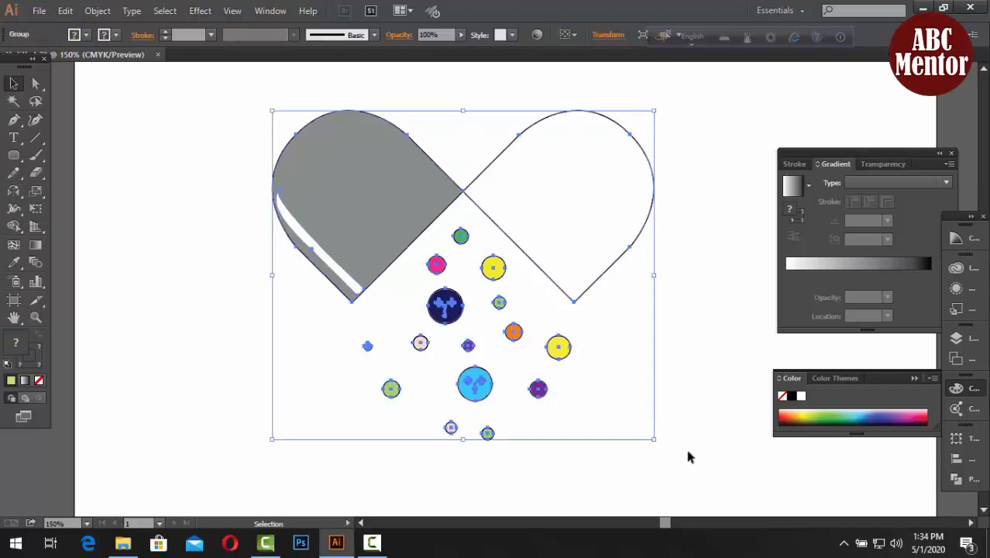
pyautogui.click(703, 405)
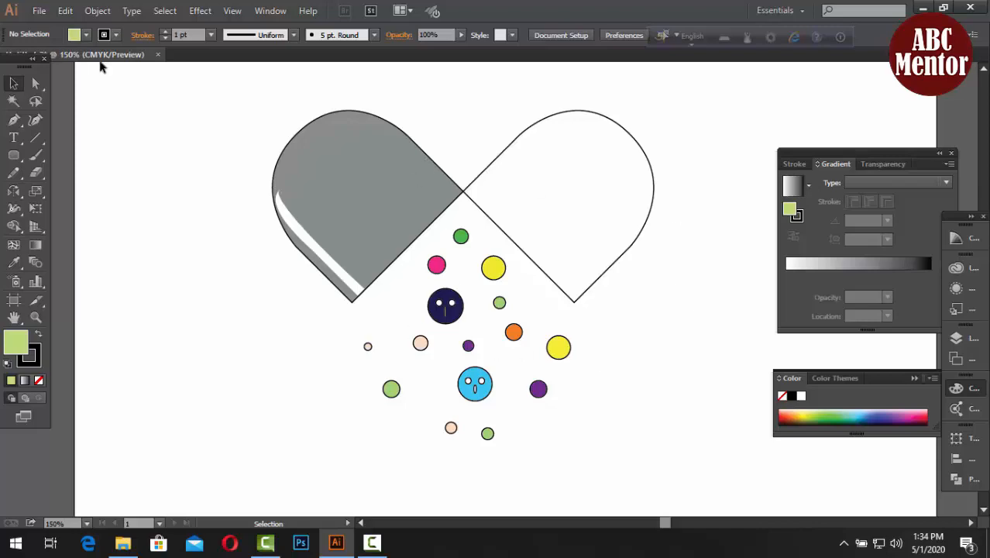
# Create a new landscape Letter document named capsol3
pyautogui.click(41, 12)
pyautogui.click(56, 23)
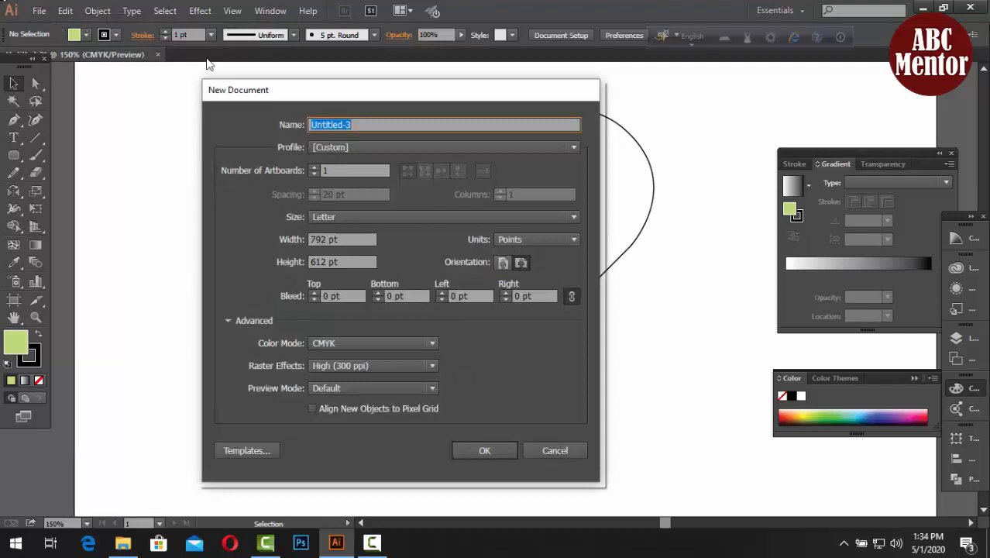
pyautogui.click(345, 125)
pyautogui.press('BackSpace')
pyautogui.press('BackSpace')
pyautogui.press('BackSpace')
pyautogui.press('BackSpace')
pyautogui.press('BackSpace')
pyautogui.press('BackSpace')
pyautogui.press('BackSpace')
pyautogui.press('BackSpace')
pyautogui.press('BackSpace')
pyautogui.write('capsol')
pyautogui.click(522, 264)
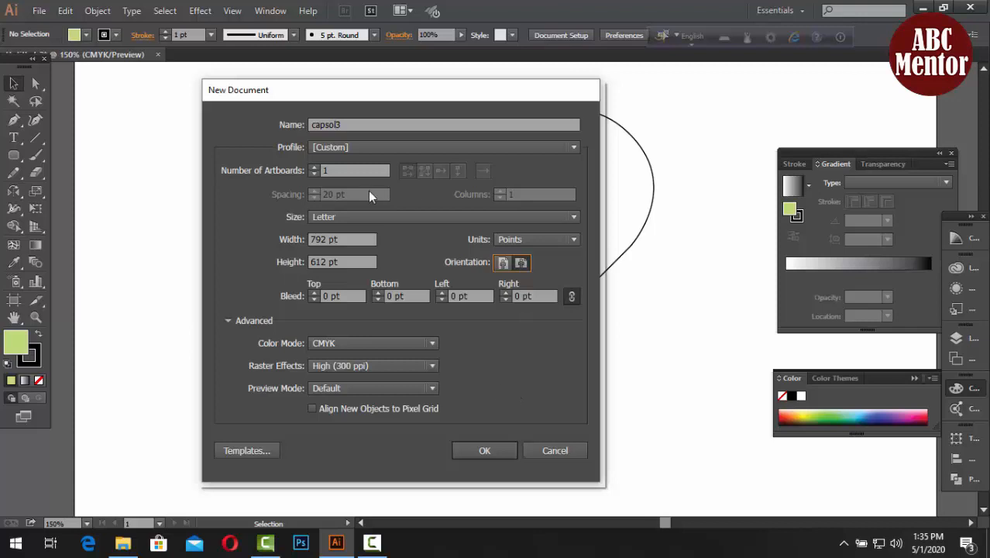
pyautogui.click(485, 449)
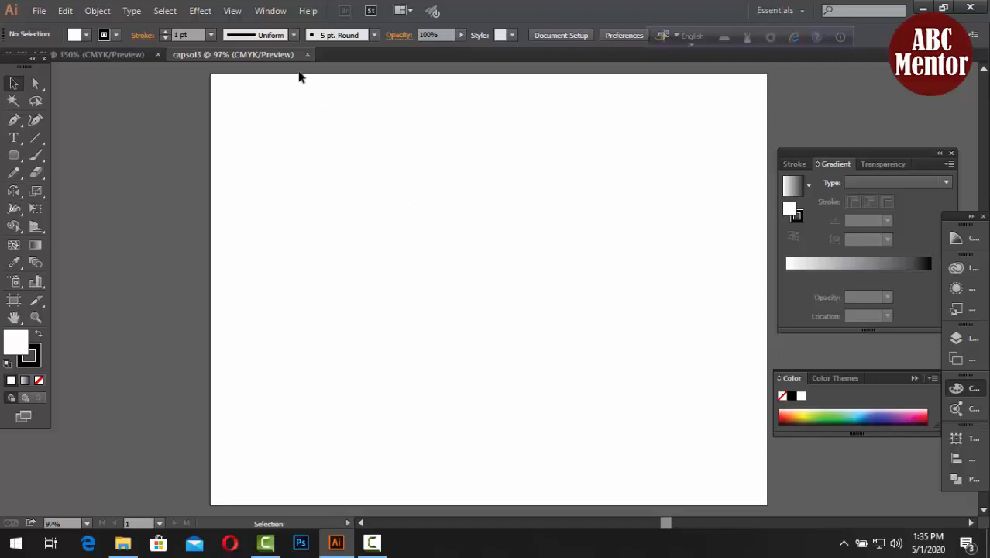
# Show the document grid and turn on Smart Guides
pyautogui.click(230, 13)
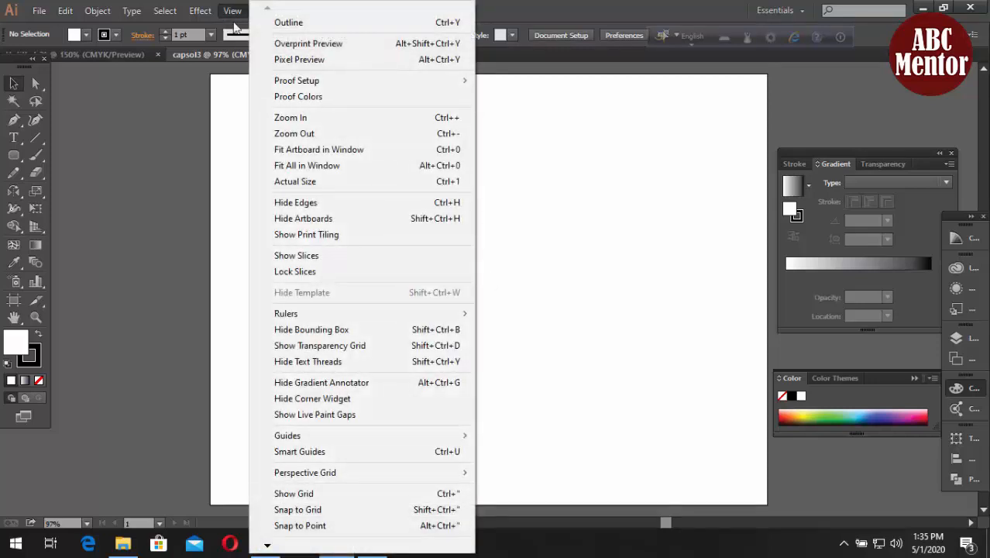
pyautogui.click(301, 496)
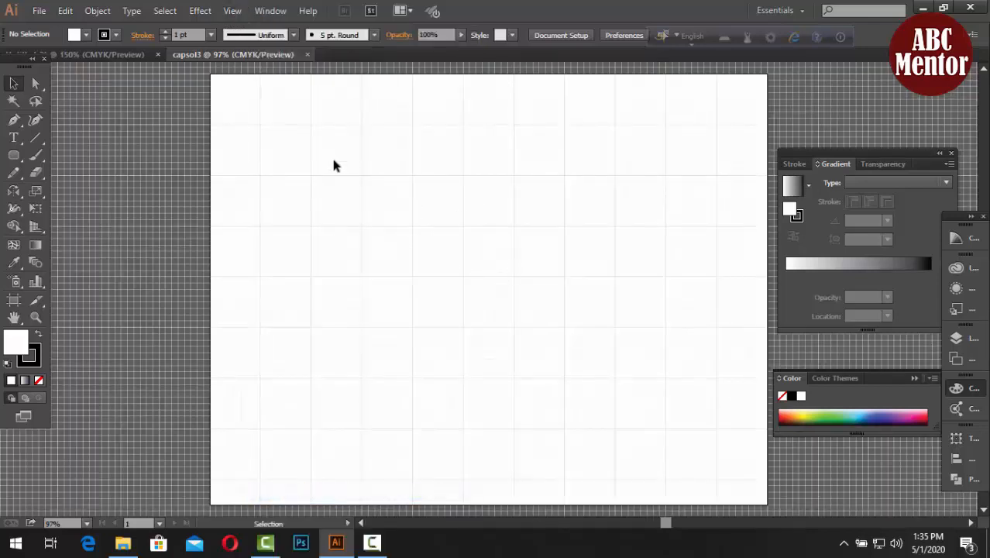
pyautogui.click(233, 13)
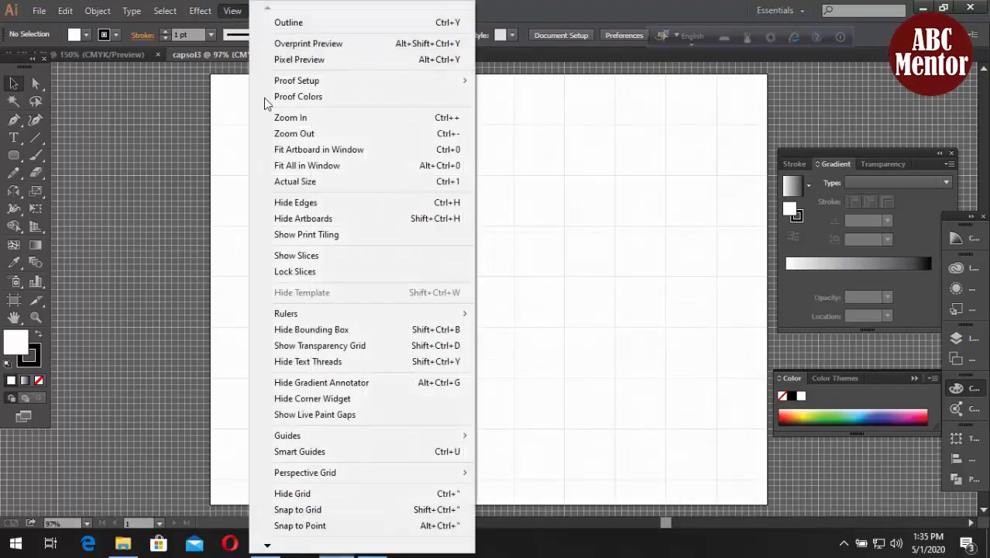
pyautogui.click(308, 452)
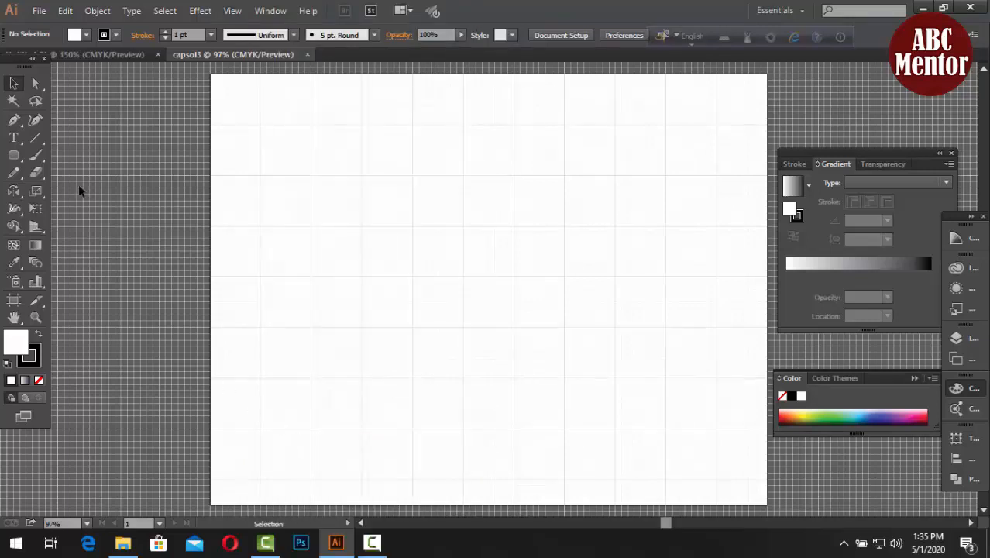
# Draw a straight vertical Pen tool segment about 72 pt long, running upward along one grid square
pyautogui.click(18, 126)
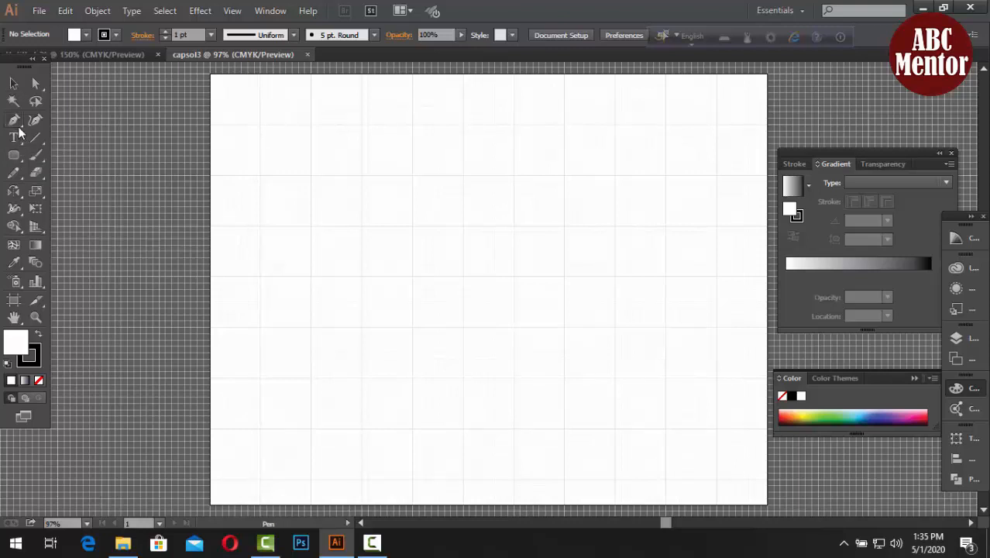
pyautogui.hotkey('ctrl', '+')
pyautogui.hotkey('ctrl', '+')
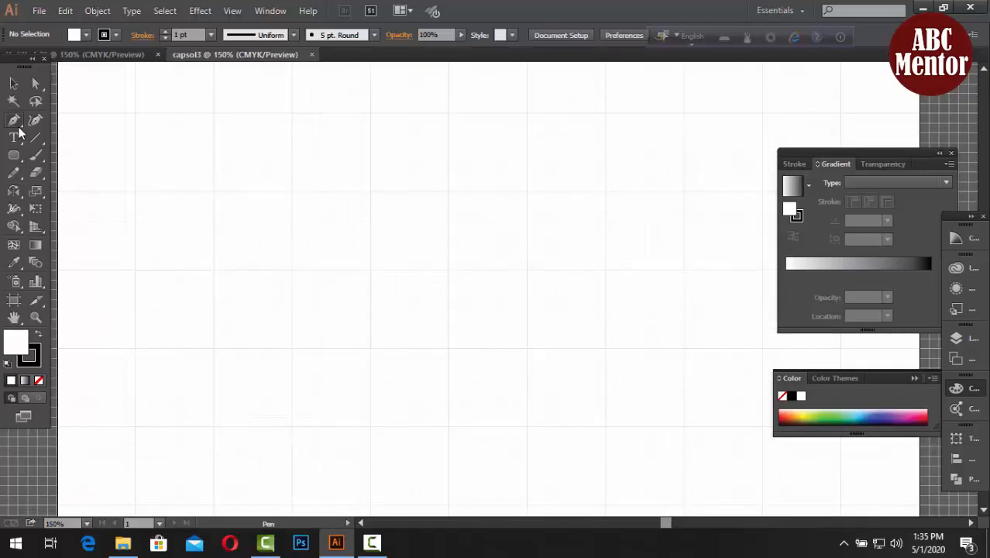
pyautogui.click(371, 348)
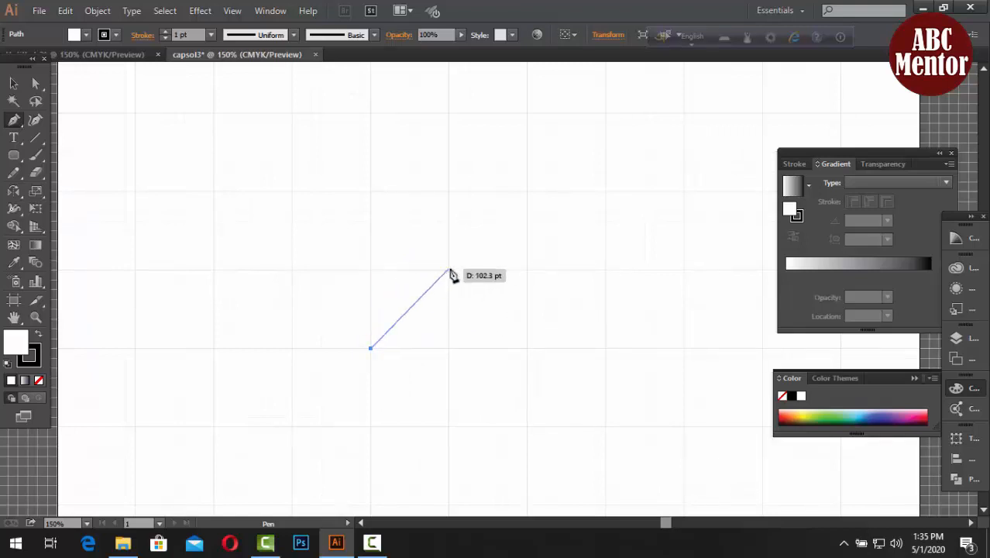
pyautogui.click(370, 271)
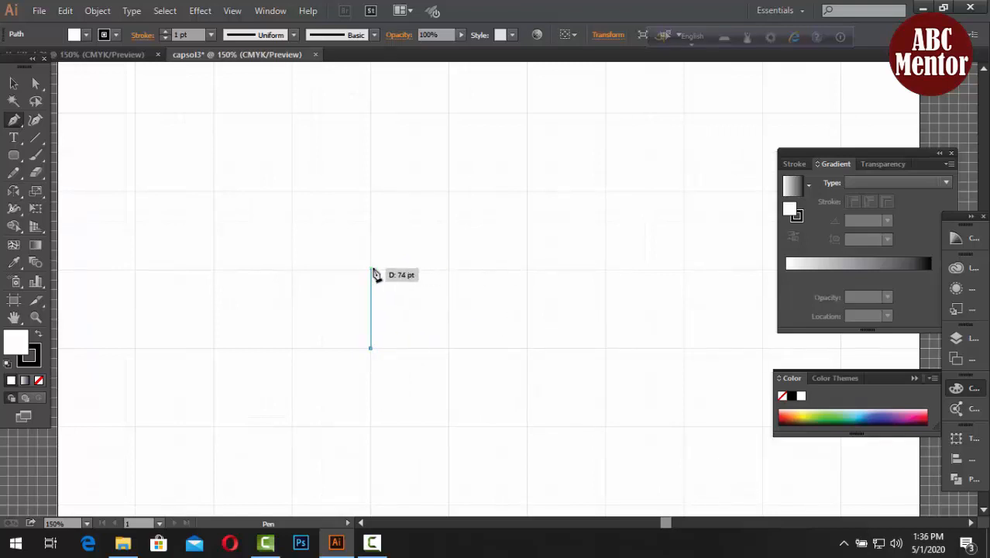
pyautogui.hotkey('ctrl', '+')
pyautogui.hotkey('ctrl', '+')
pyautogui.hotkey('ctrl', '+')
pyautogui.hotkey('ctrl', '+')
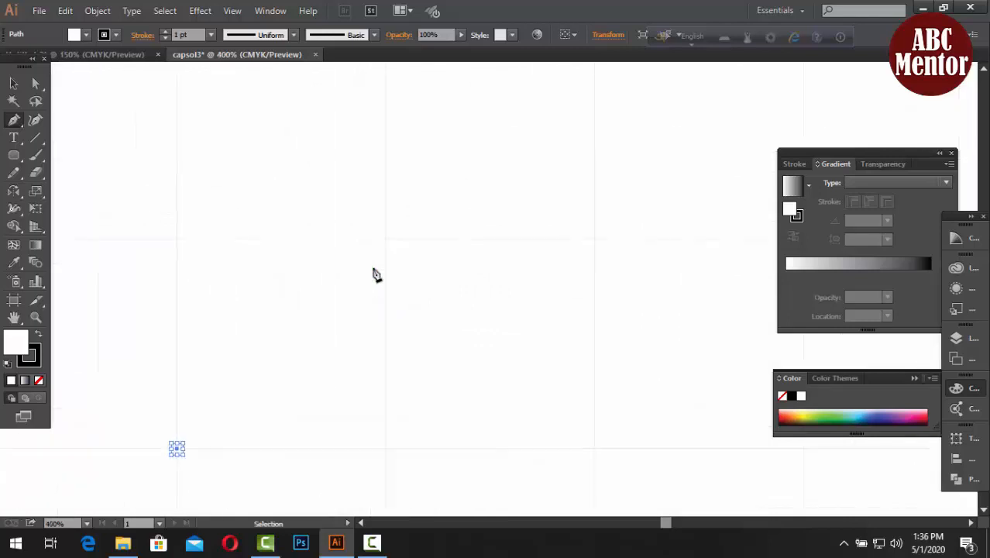
pyautogui.hscroll(-5, 373, 269)
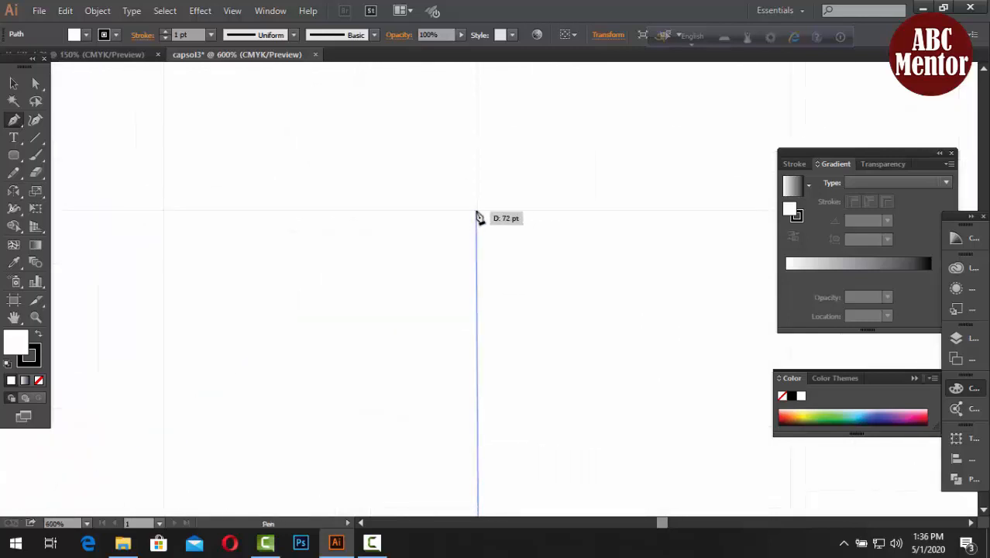
pyautogui.click(478, 212)
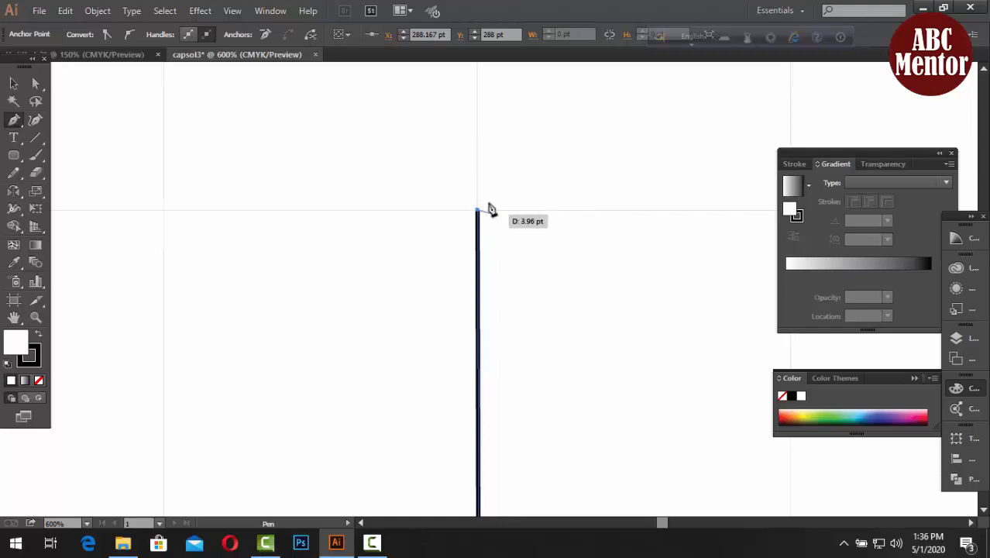
# Extend the path with a curve one grid square up and across to the dome's peak, using long horizontal handles
pyautogui.hotkey('ctrl', '-')
pyautogui.hotkey('ctrl', '-')
pyautogui.hotkey('ctrl', '-')
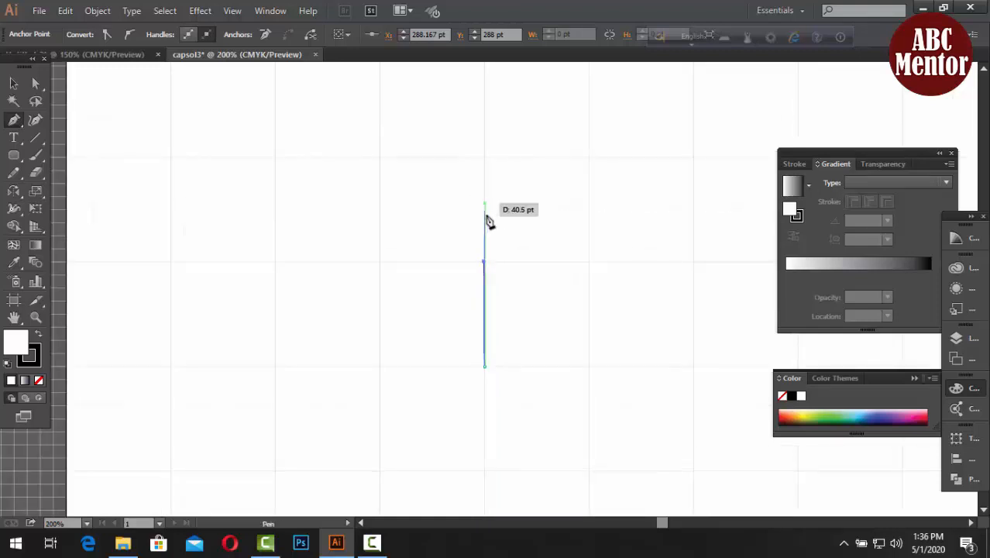
pyautogui.moveTo(560, 282); pyautogui.dragTo(513, 293)
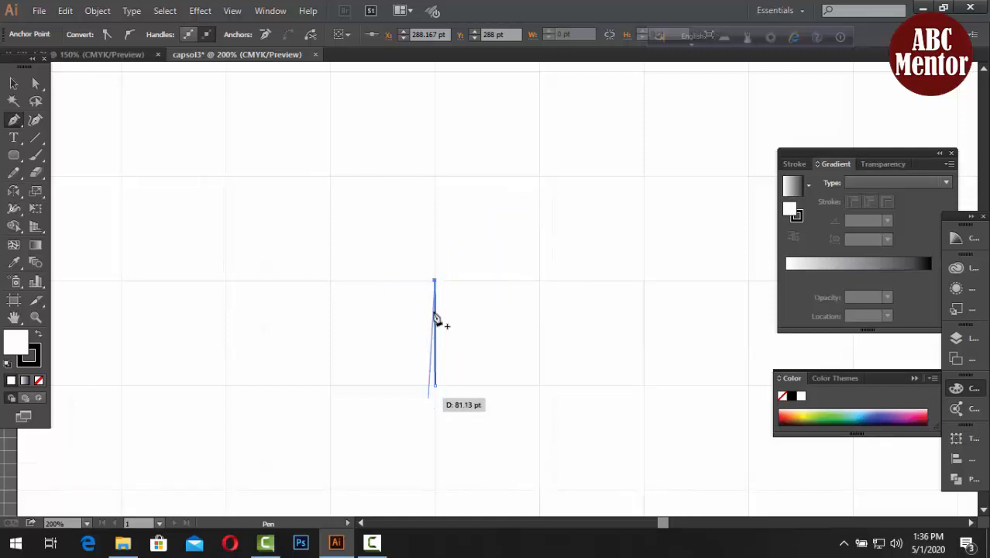
pyautogui.click(538, 176)
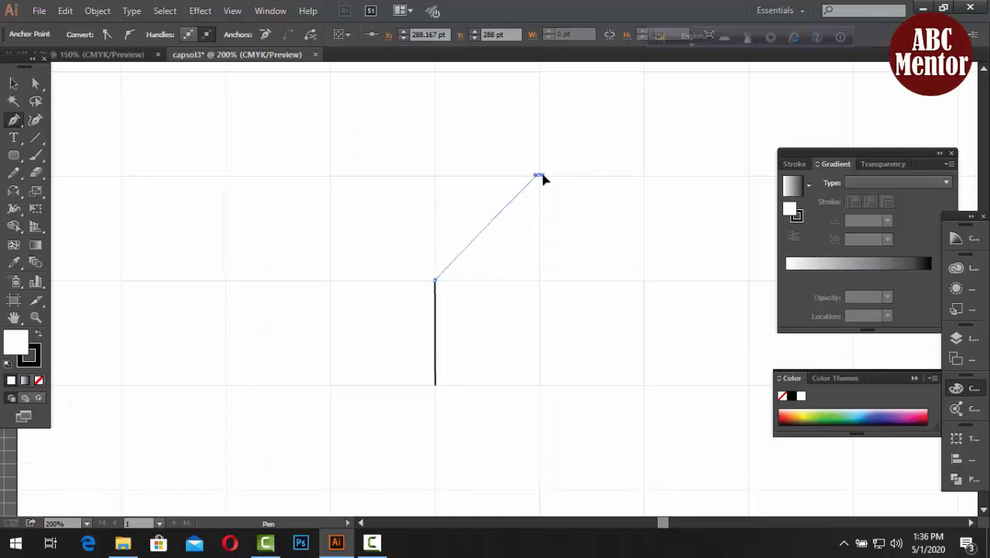
pyautogui.moveTo(541, 177); pyautogui.dragTo(640, 177)
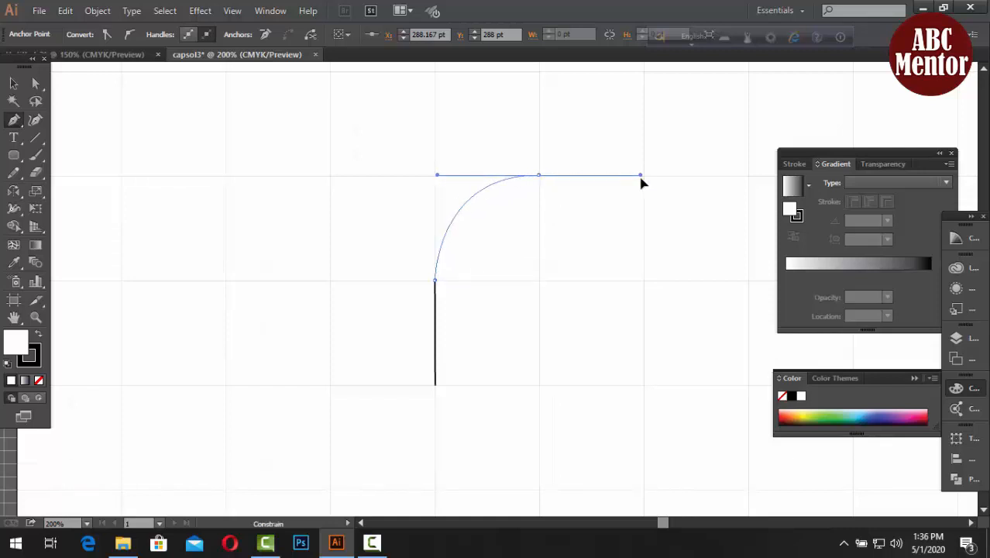
pyautogui.moveTo(639, 178); pyautogui.dragTo(645, 182)
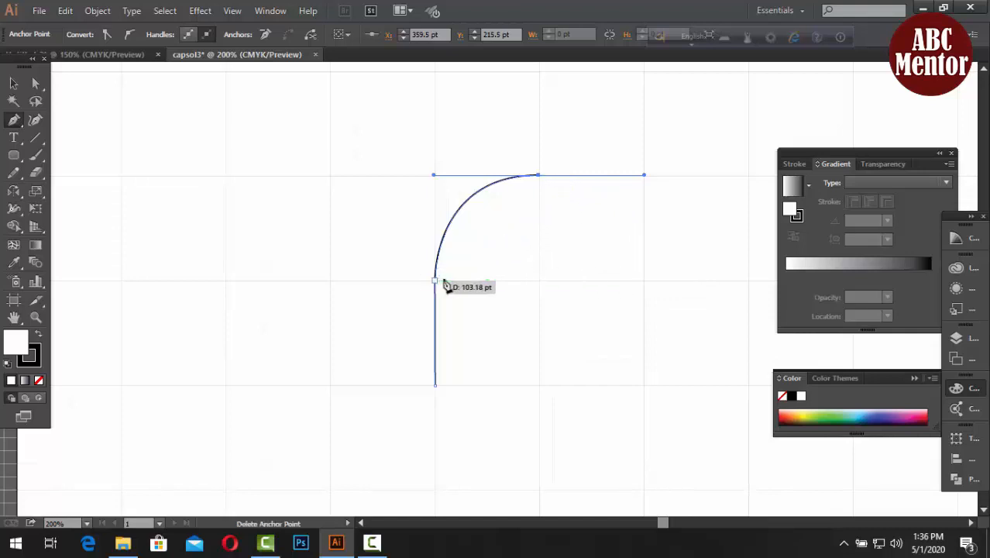
# Complete the dome's mirrored curve, add its straight second side and close the path along the base
pyautogui.click(644, 282)
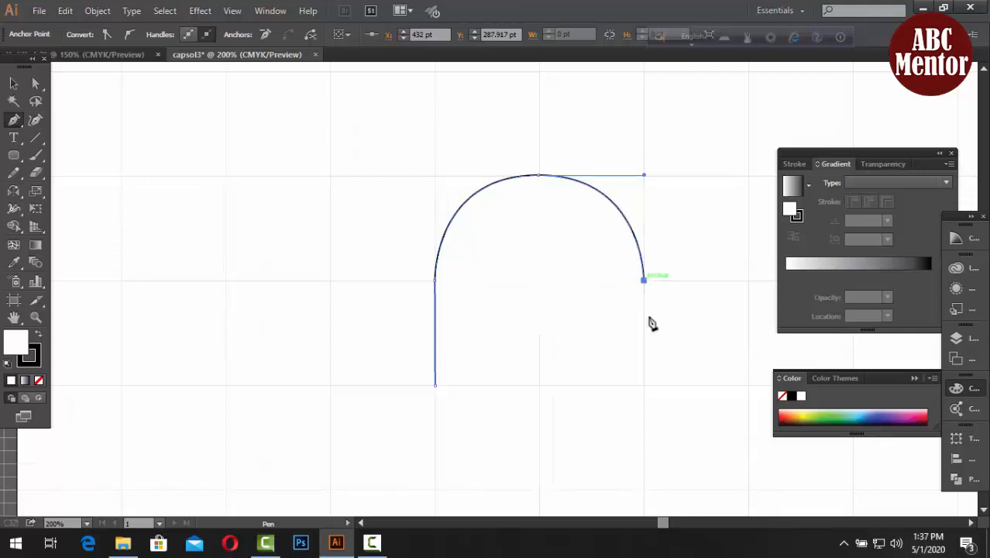
pyautogui.click(644, 385)
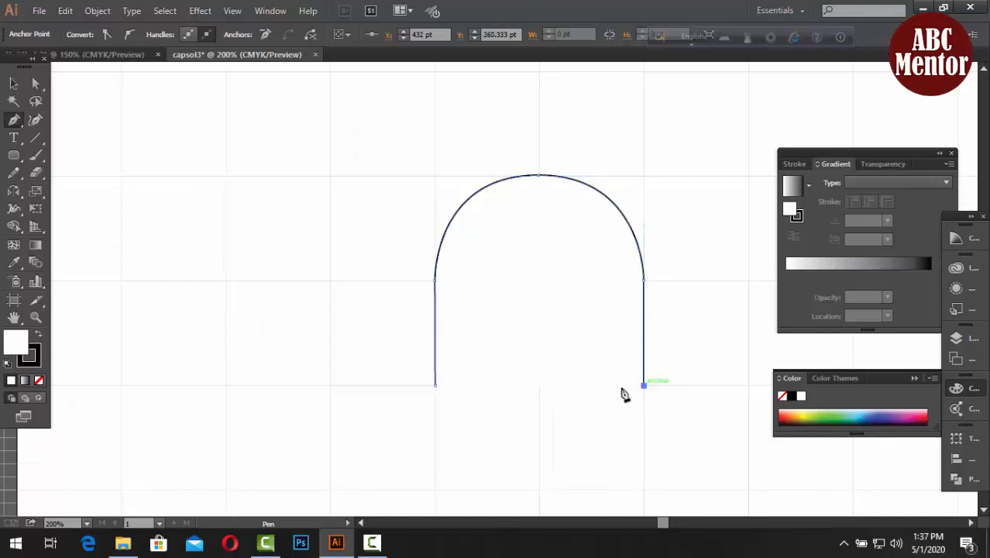
pyautogui.click(435, 386)
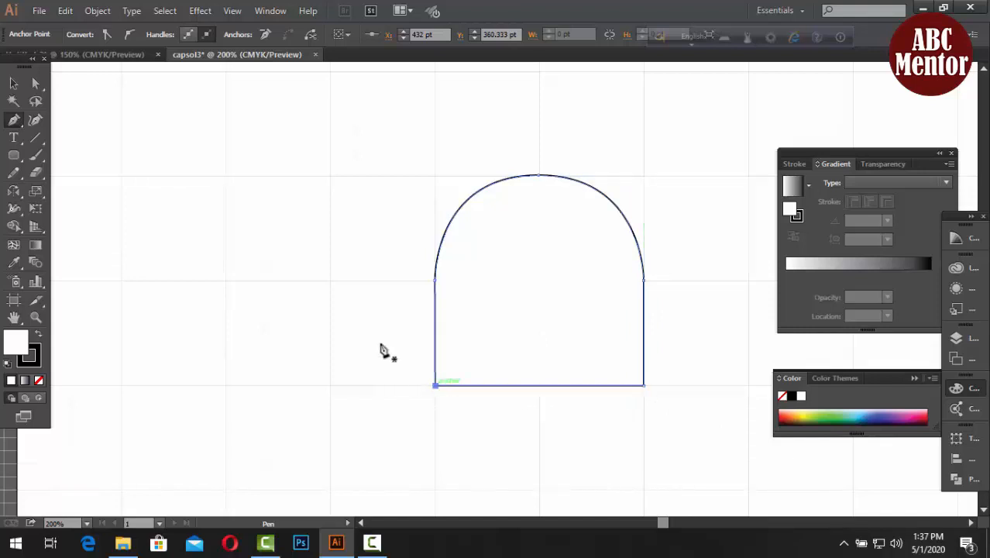
# Fill the dome shape with a medium gray shade from the Color Guide
pyautogui.click(14, 84)
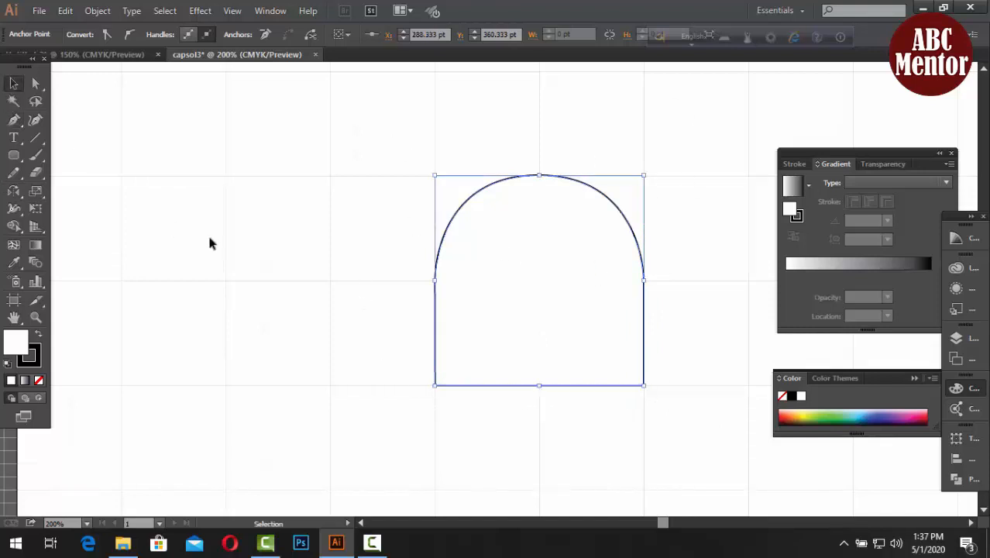
pyautogui.click(422, 295)
pyautogui.click(469, 294)
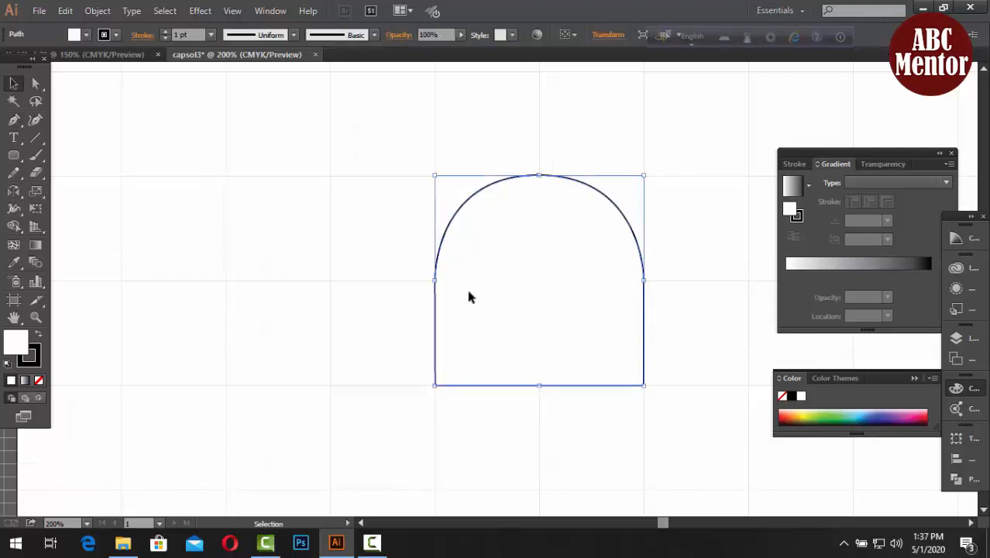
pyautogui.click(960, 239)
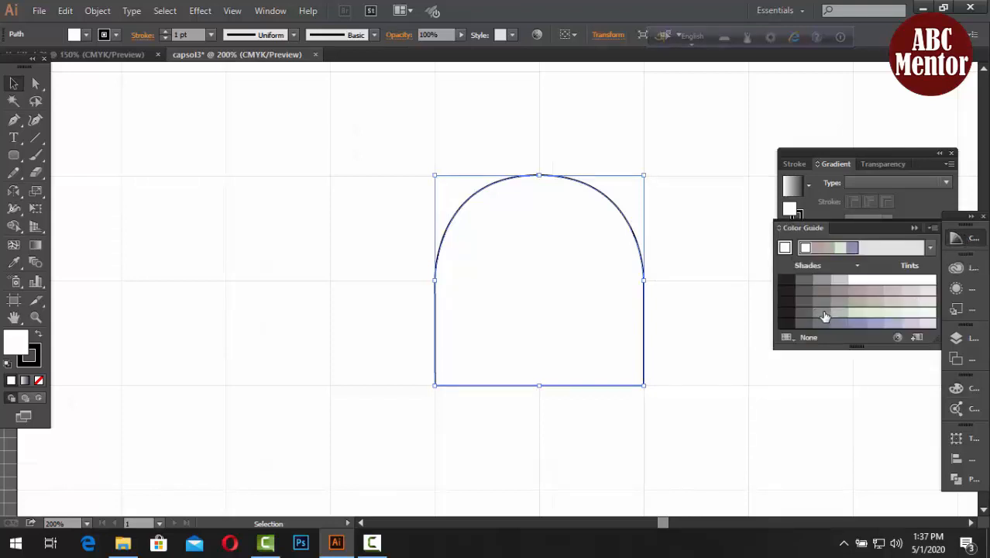
pyautogui.click(821, 313)
pyautogui.click(672, 365)
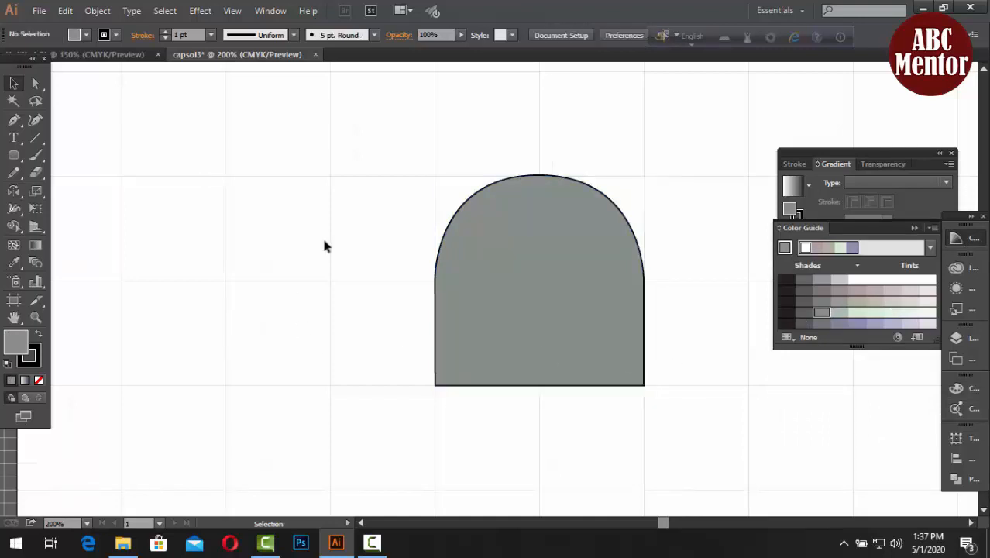
pyautogui.moveTo(276, 195); pyautogui.dragTo(714, 467)
pyautogui.click(707, 425)
# Draw the highlight's outer edge beside the dome: a vertical Pen segment about 72 pt long, curving inward about 56 pt to a sharp tip
pyautogui.click(14, 120)
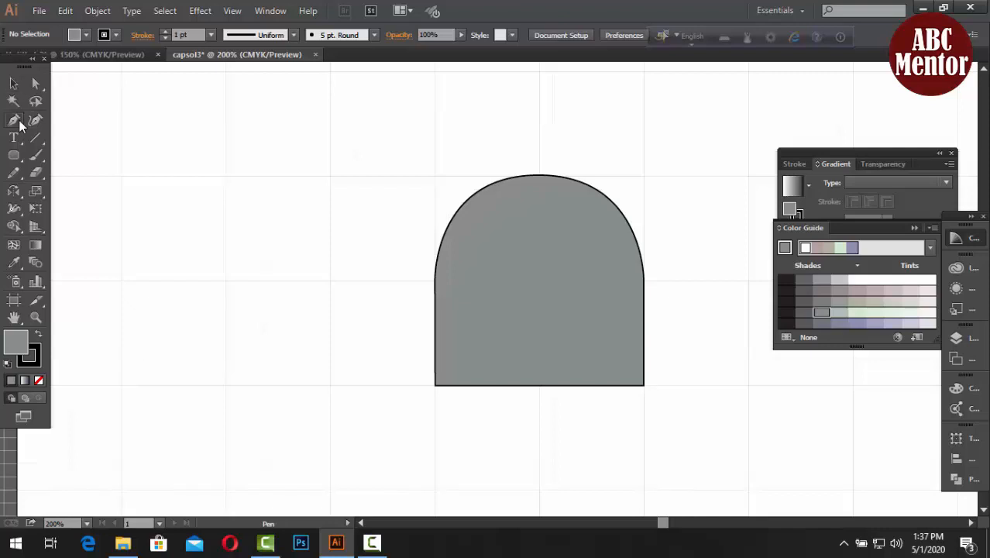
pyautogui.click(226, 385)
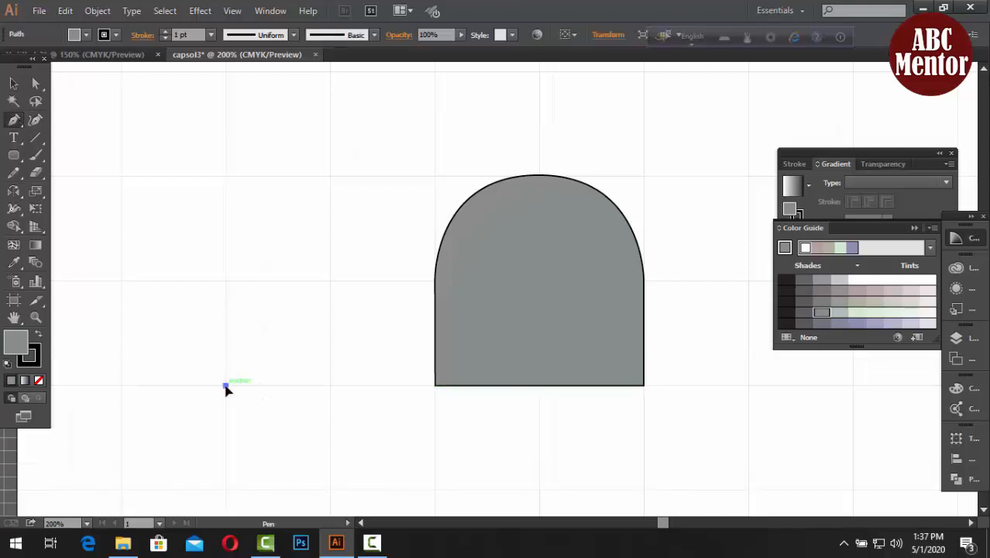
pyautogui.click(226, 281)
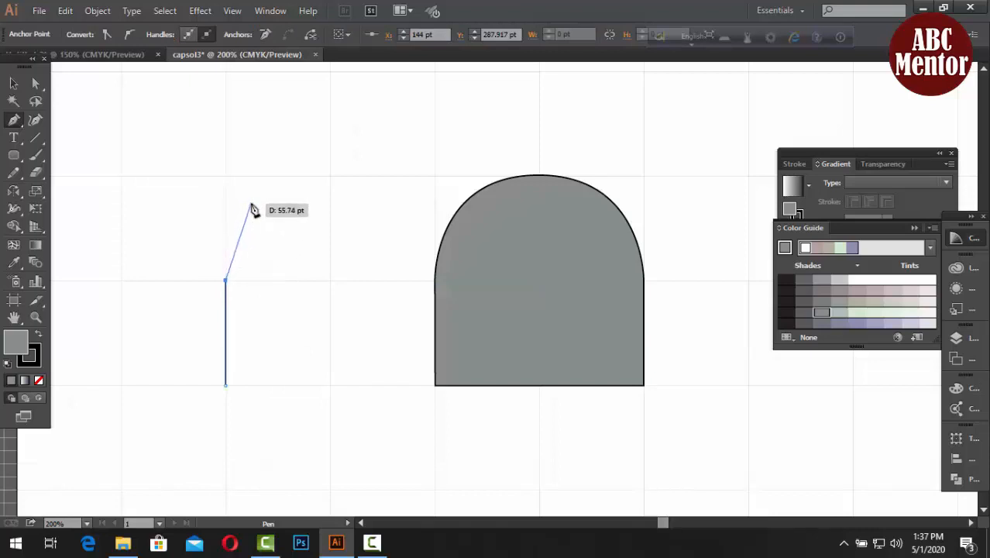
pyautogui.moveTo(250, 203); pyautogui.dragTo(283, 205)
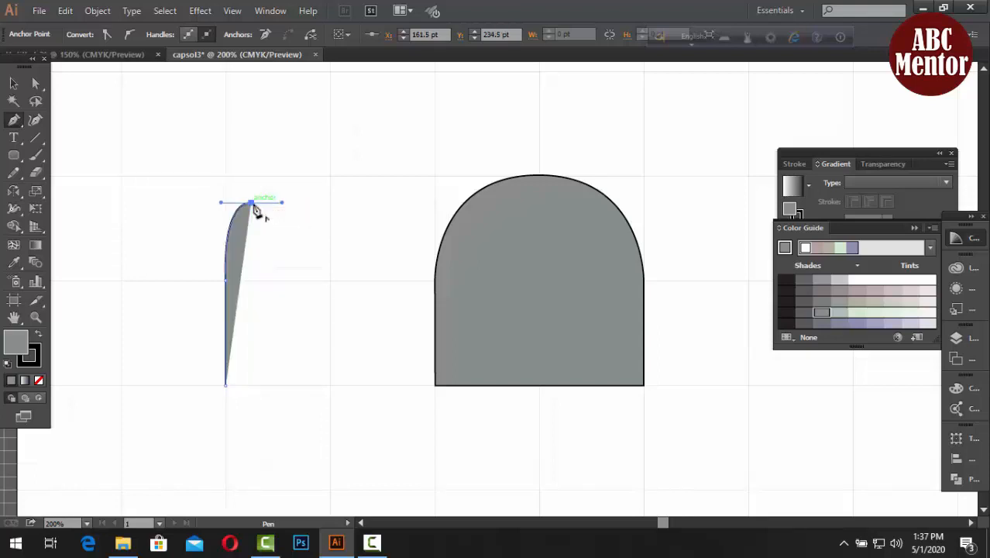
pyautogui.click(252, 205)
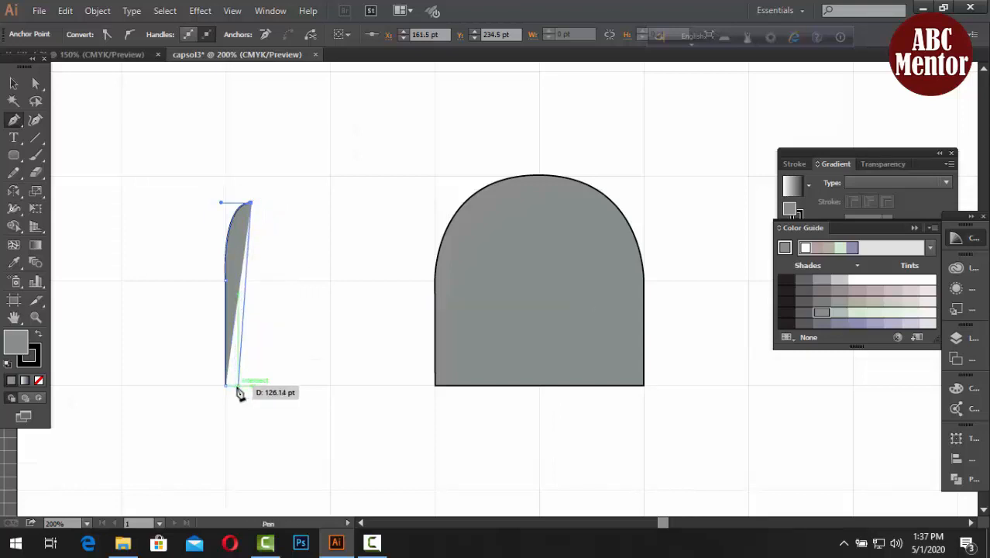
# Close the highlight with a long inward-bowed inner curve and a flat base about 9 pt wide, and deselect it
pyautogui.moveTo(238, 385); pyautogui.dragTo(325, 483)
pyautogui.press('space')
pyautogui.press('ctrl')
pyautogui.hotkey('ctrl', '-')
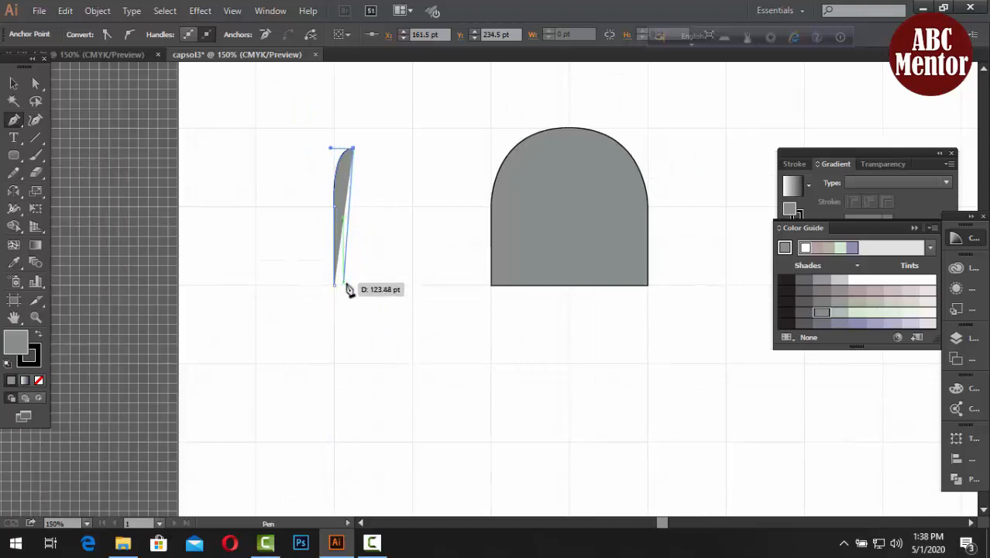
pyautogui.moveTo(344, 285); pyautogui.dragTo(357, 402)
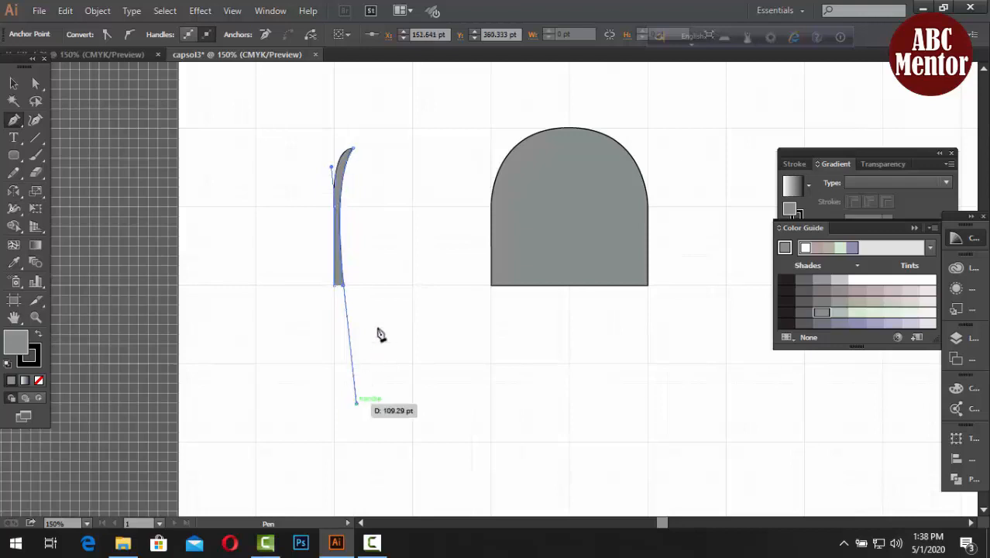
pyautogui.click(345, 287)
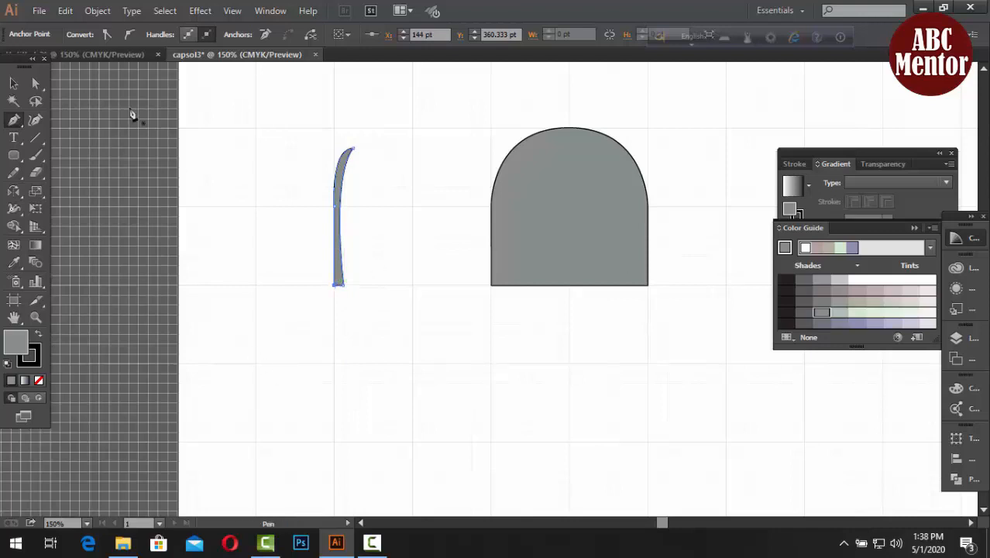
pyautogui.press('v')
pyautogui.click(190, 242)
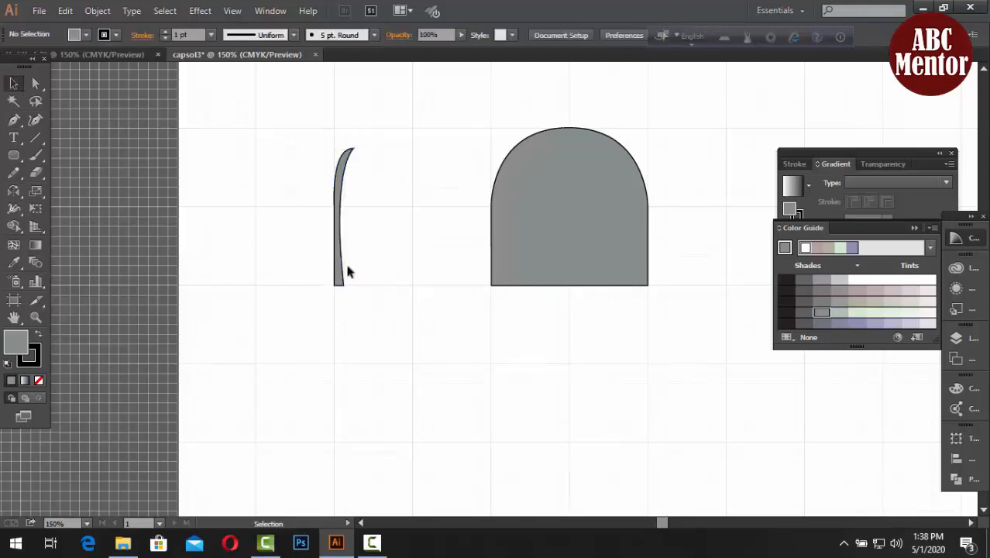
# Remove the stroke from the narrow highlight shape
pyautogui.moveTo(225, 158); pyautogui.dragTo(407, 351)
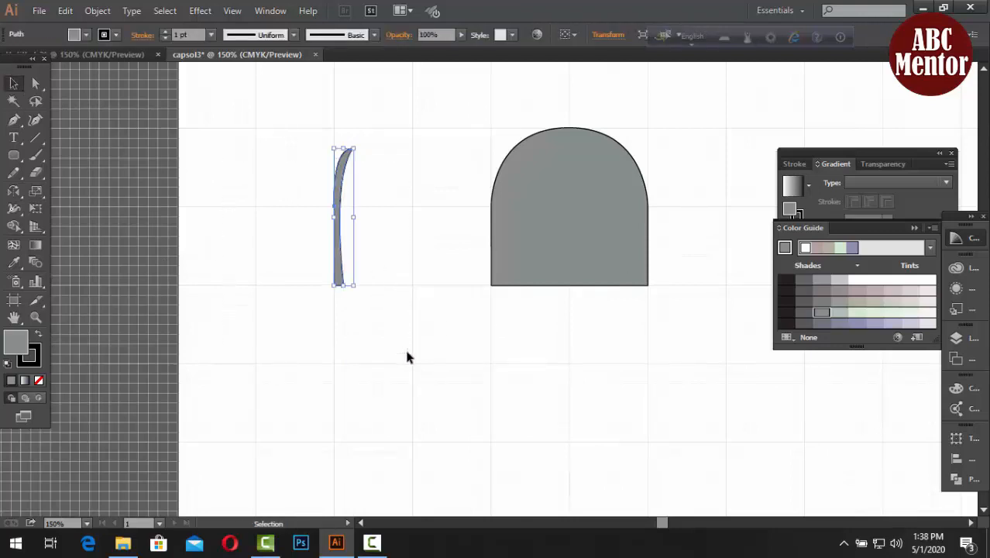
pyautogui.click(37, 352)
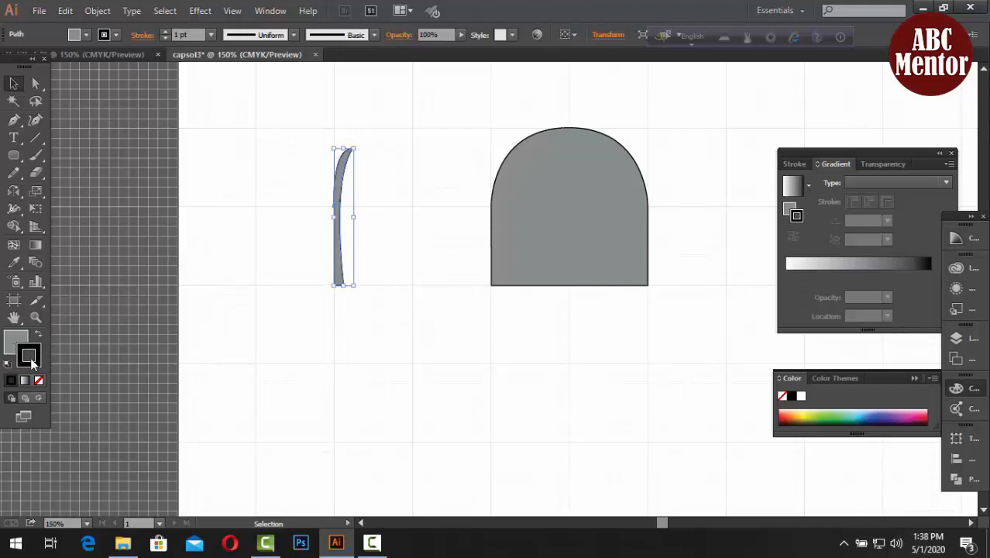
pyautogui.click(783, 395)
pyautogui.click(688, 401)
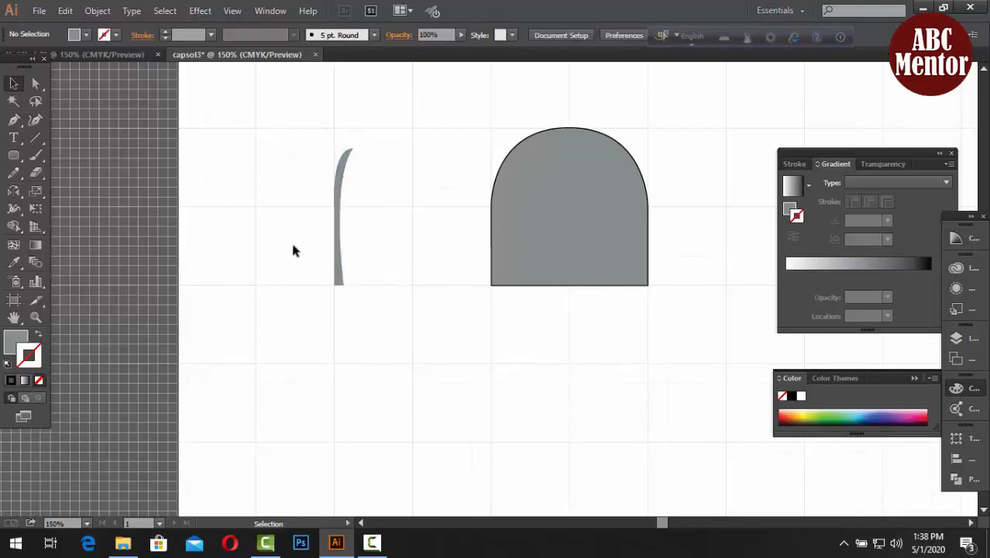
# Fill the highlight shape with white and place it just inside the dome's left edge, resting on the base line
pyautogui.moveTo(337, 244); pyautogui.dragTo(459, 348)
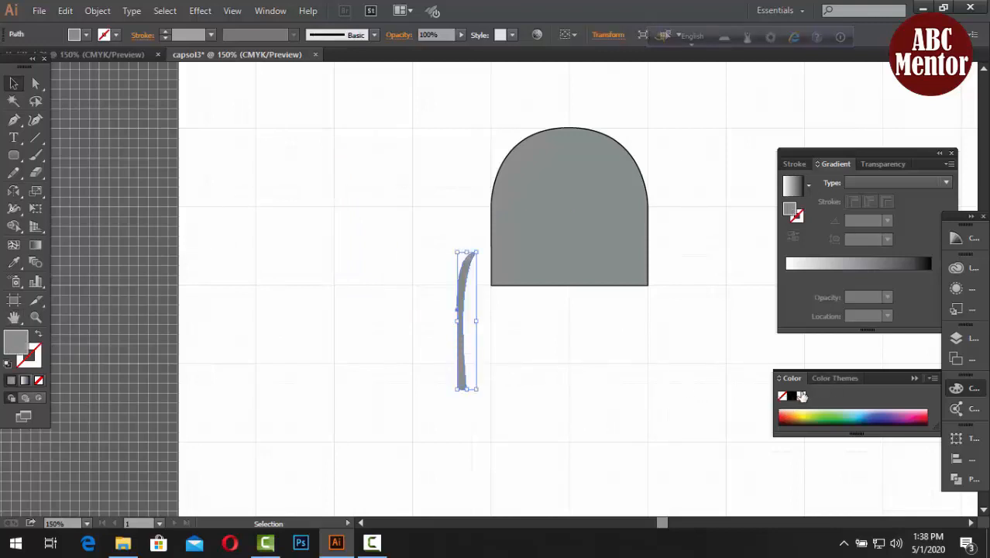
pyautogui.click(801, 396)
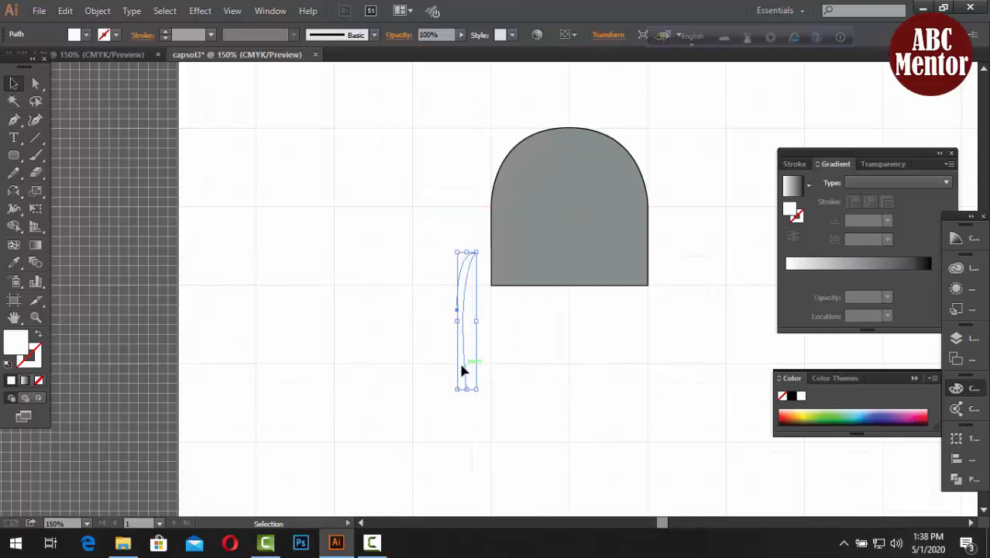
pyautogui.moveTo(463, 366); pyautogui.dragTo(508, 263)
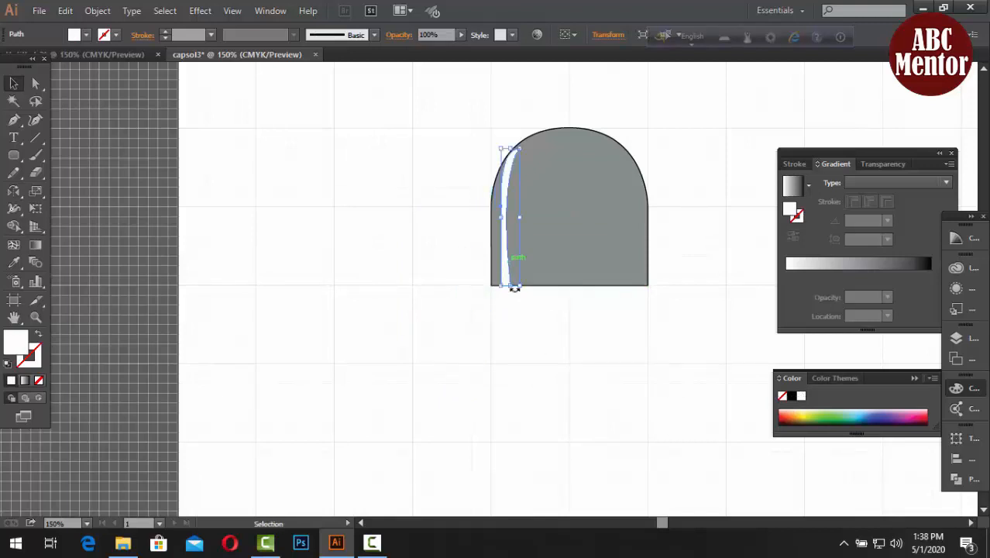
pyautogui.click(519, 339)
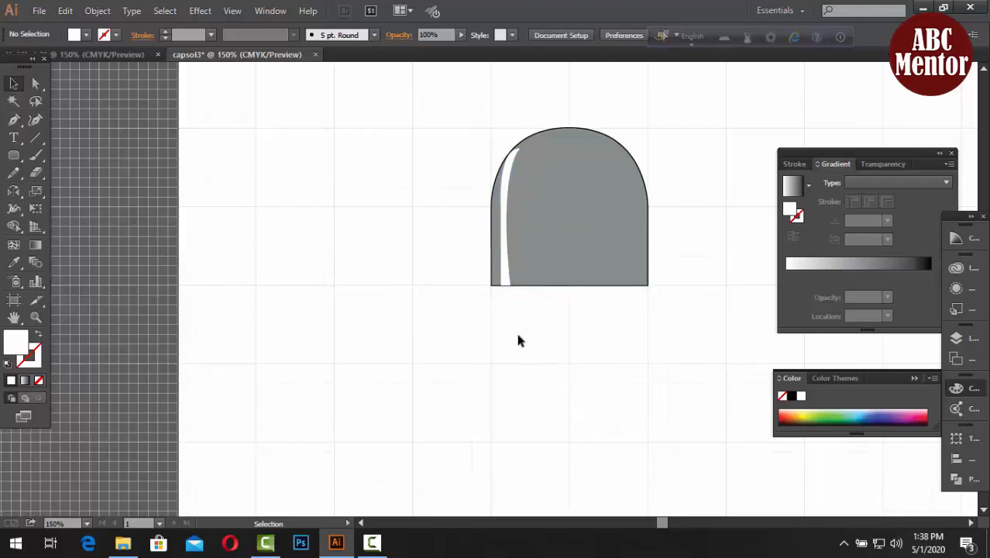
pyautogui.moveTo(433, 119); pyautogui.dragTo(726, 331)
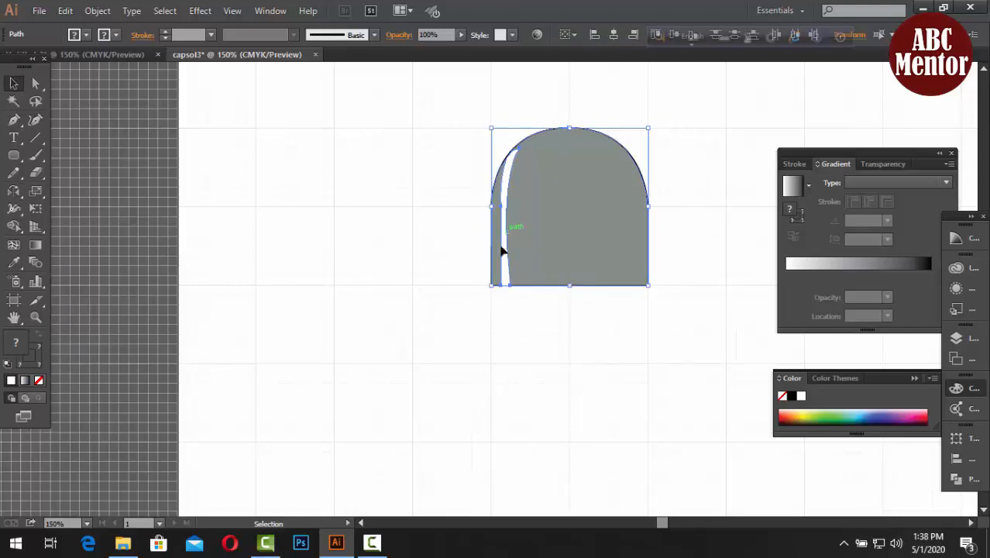
pyautogui.click(403, 247)
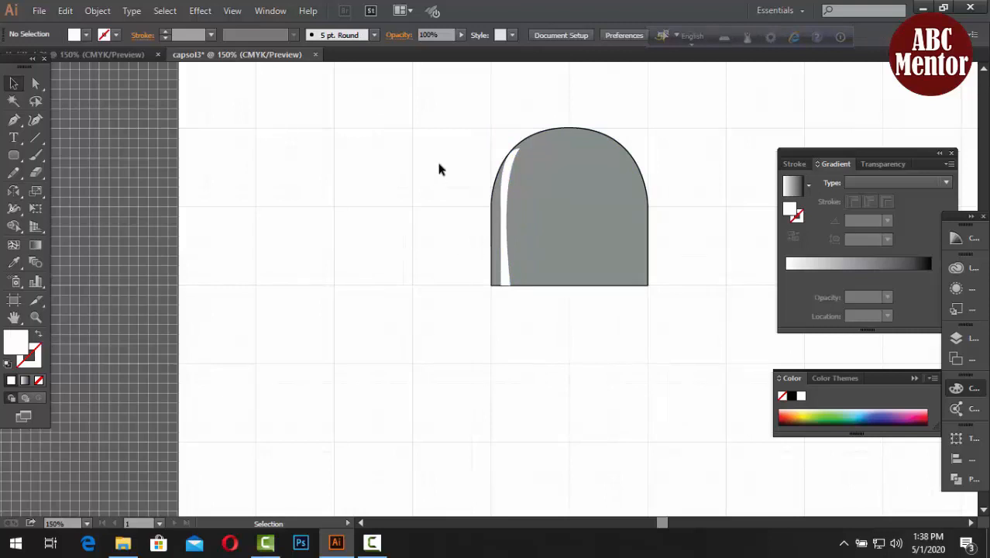
pyautogui.moveTo(440, 152); pyautogui.dragTo(664, 330)
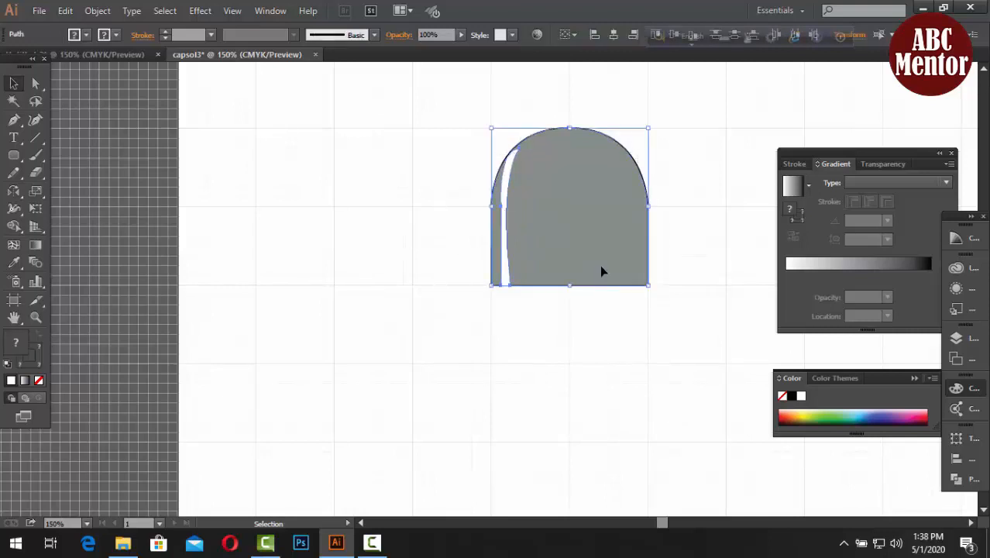
pyautogui.click(611, 352)
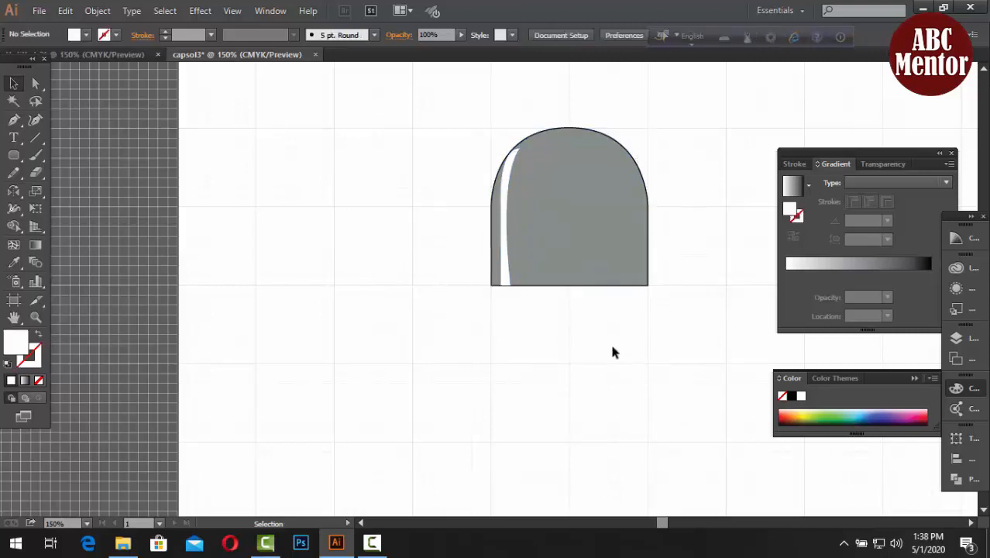
pyautogui.moveTo(611, 353); pyautogui.dragTo(399, 379)
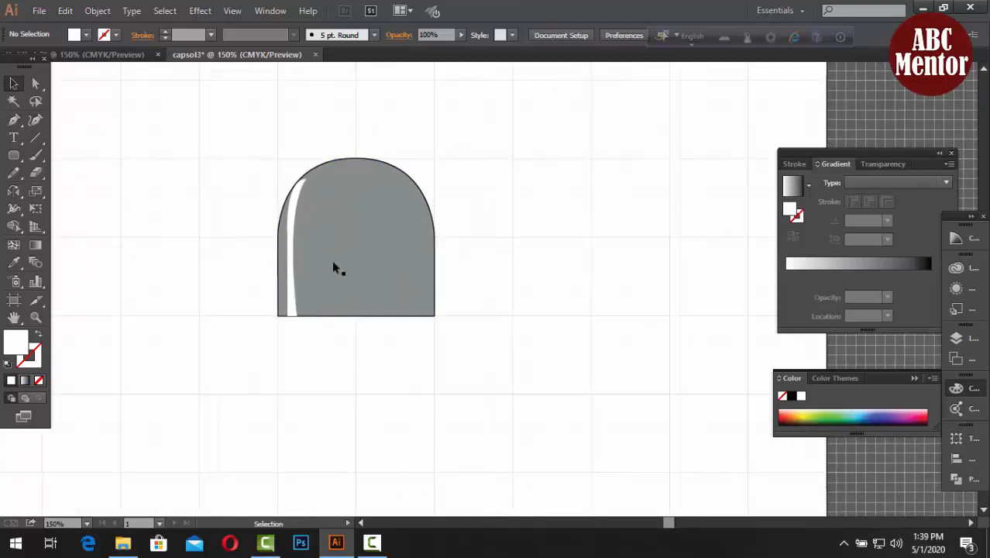
# Check the orientation of the gray capsule half in the finished reference document, and return to the working document
pyautogui.moveTo(239, 117); pyautogui.dragTo(450, 369)
pyautogui.click(19, 192)
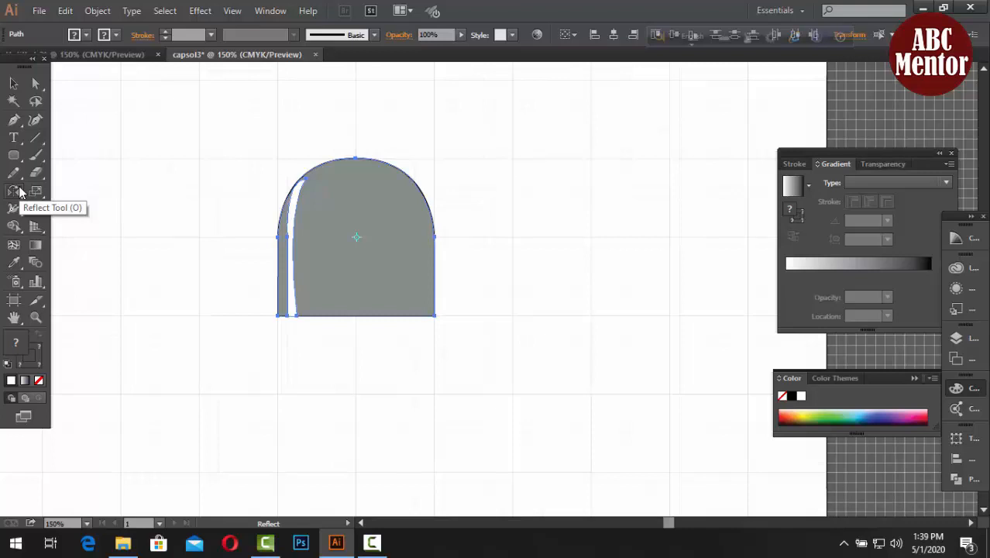
pyautogui.moveTo(19, 191); pyautogui.dragTo(94, 217)
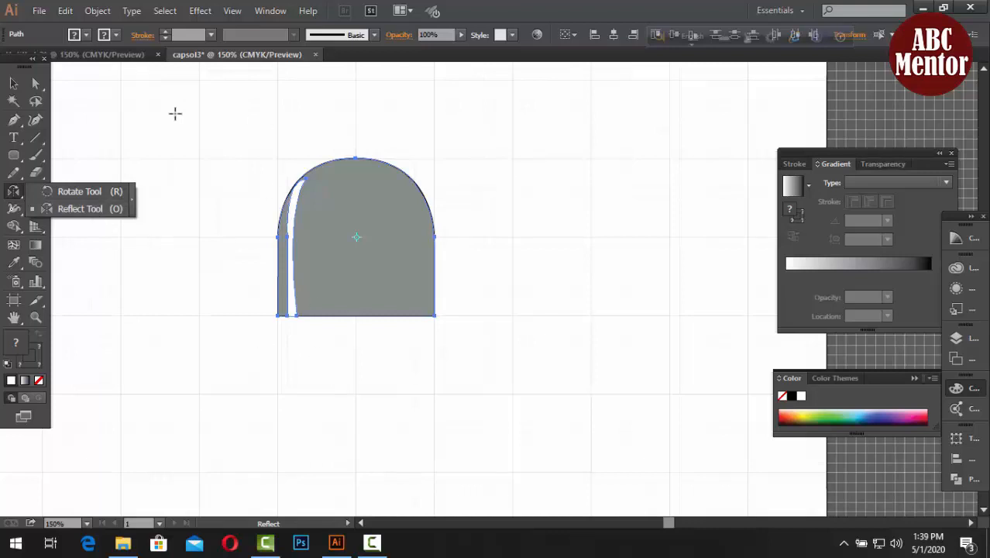
pyautogui.click(118, 55)
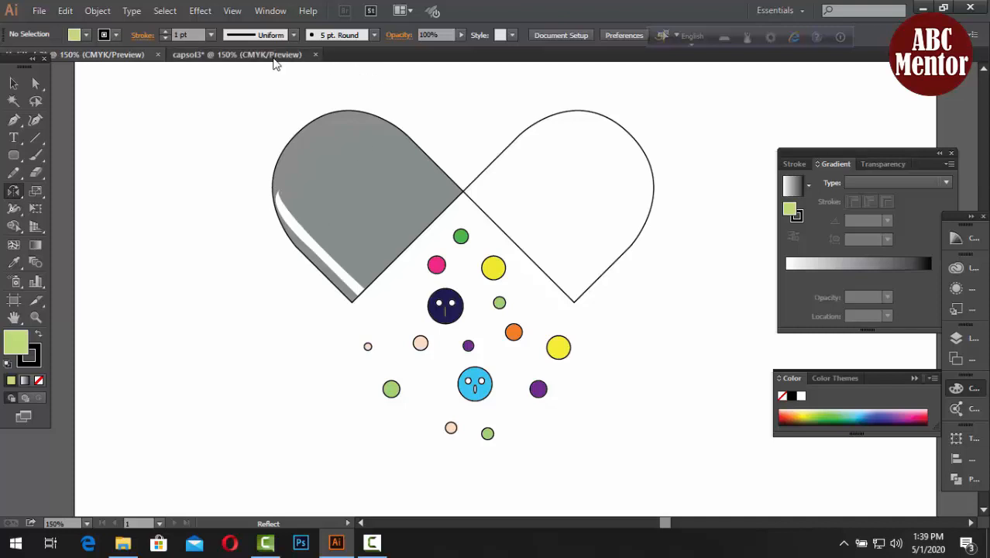
pyautogui.click(278, 58)
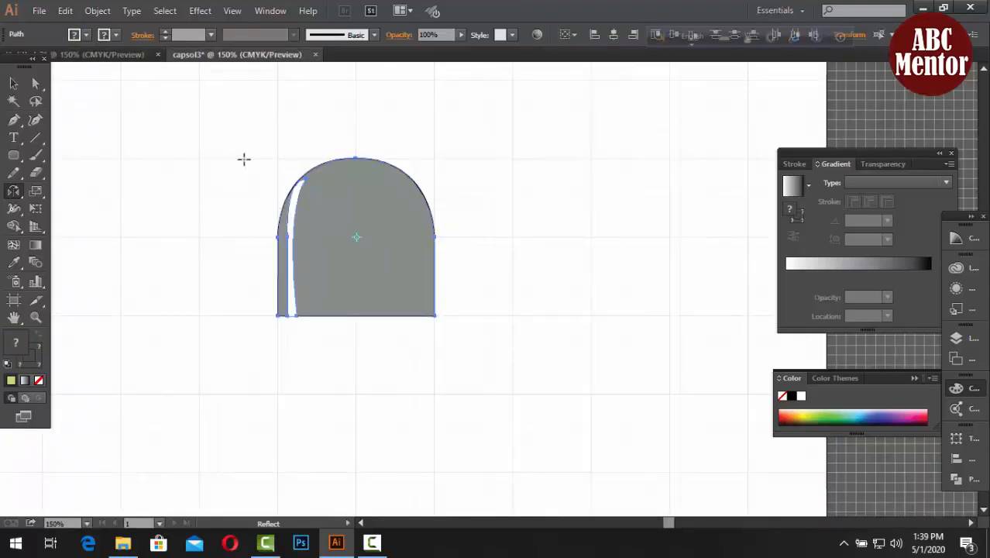
# Select the dome together with its highlight and open the Rotate tool's settings
pyautogui.click(14, 82)
pyautogui.moveTo(186, 134); pyautogui.dragTo(482, 352)
pyautogui.click(10, 194)
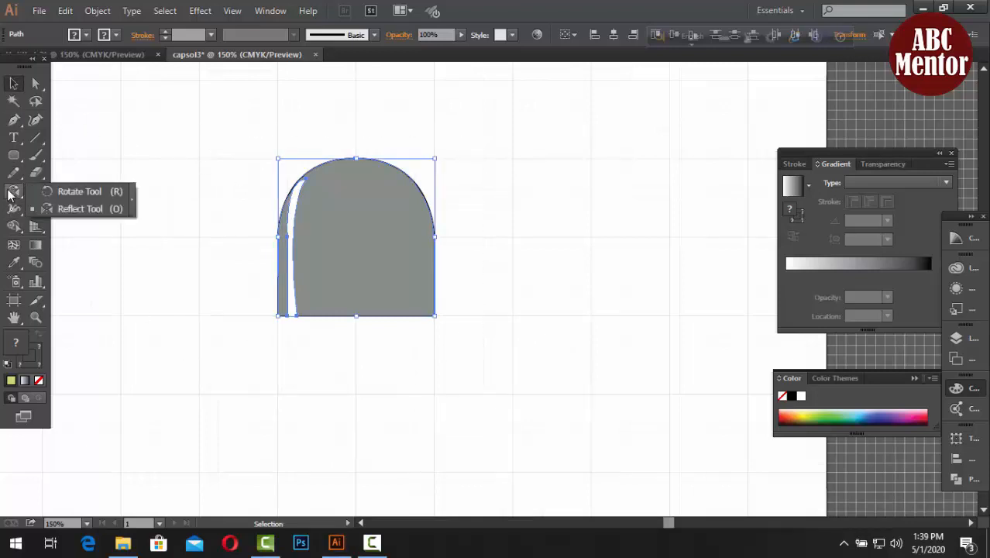
pyautogui.click(52, 192)
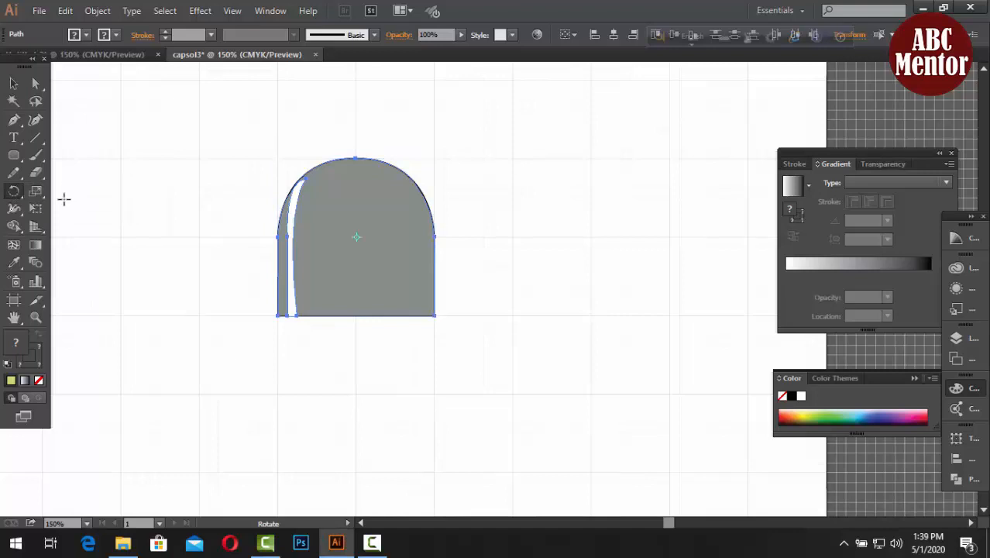
pyautogui.doubleClick(17, 194)
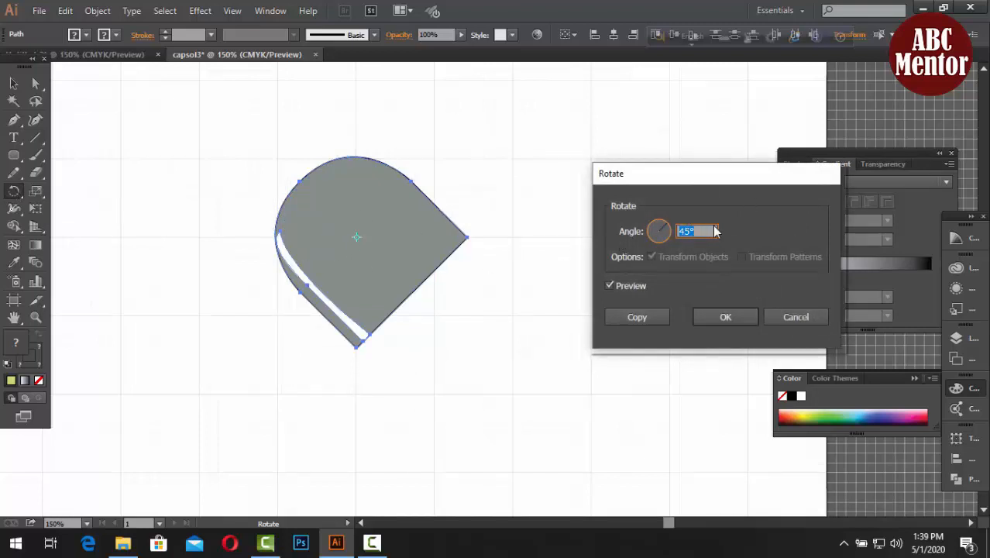
# Preview a 90° rotation of the capsule half
pyautogui.write('90')
pyautogui.click(610, 285)
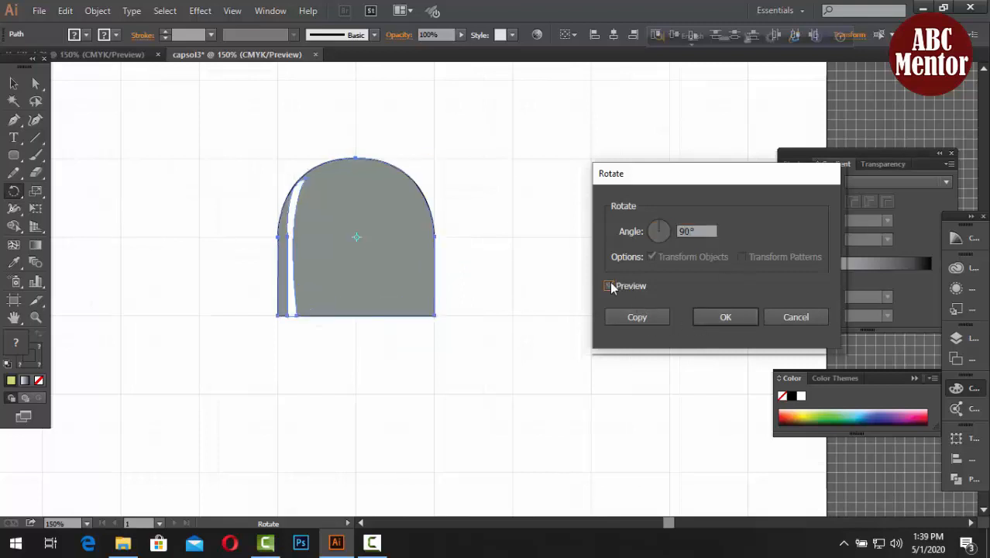
pyautogui.click(610, 285)
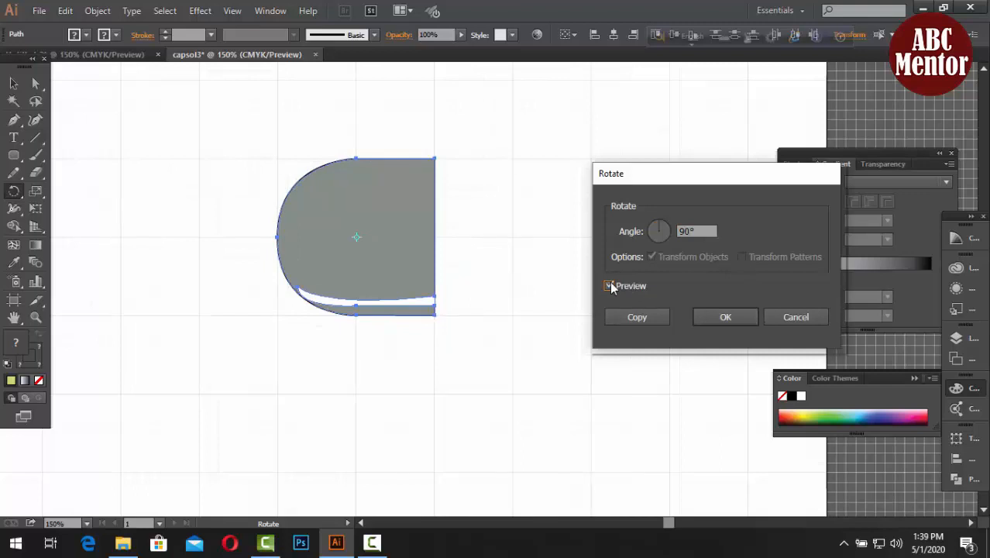
# Set the capsule half's rotation angle to 45°, check the preview and apply it
pyautogui.moveTo(700, 231); pyautogui.dragTo(664, 229)
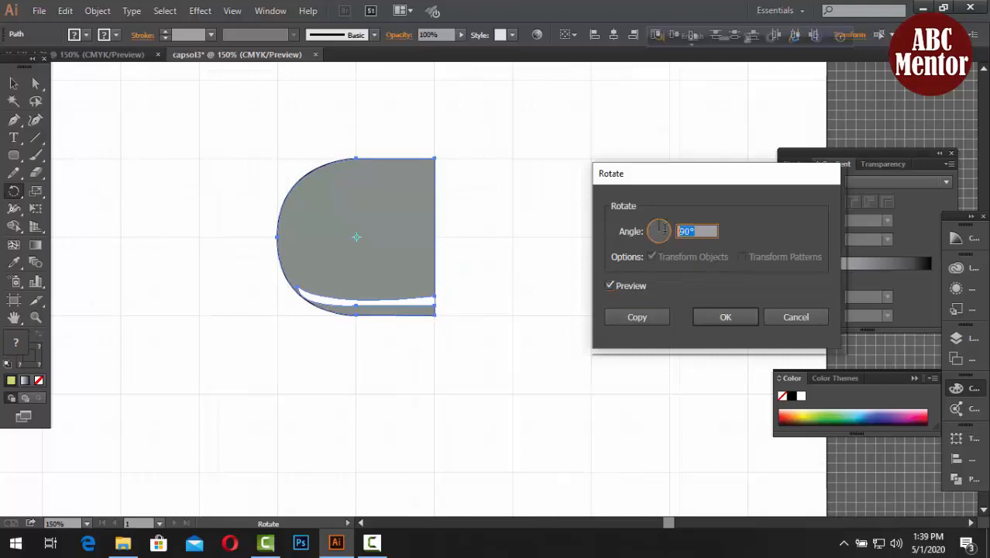
pyautogui.write('45')
pyautogui.click(609, 286)
pyautogui.click(609, 286)
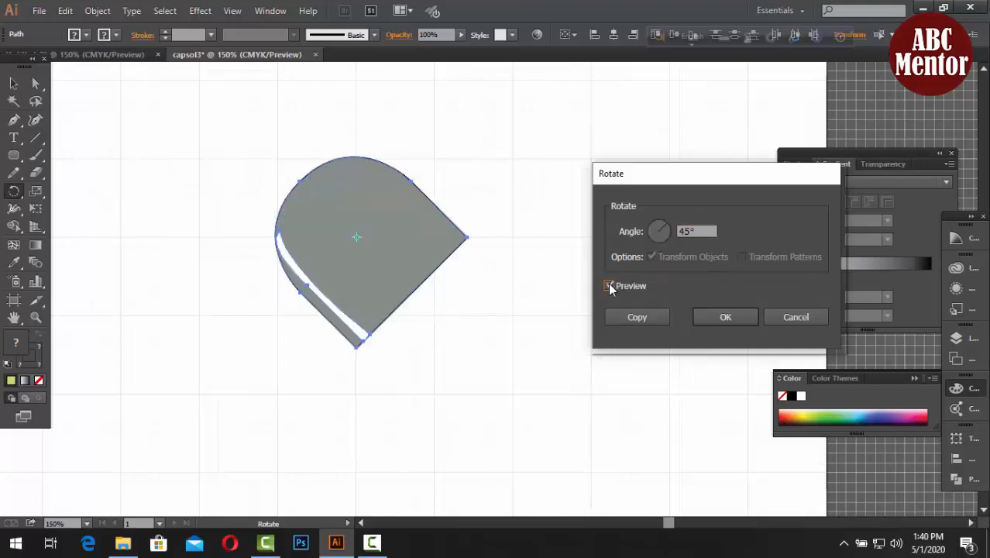
pyautogui.click(727, 319)
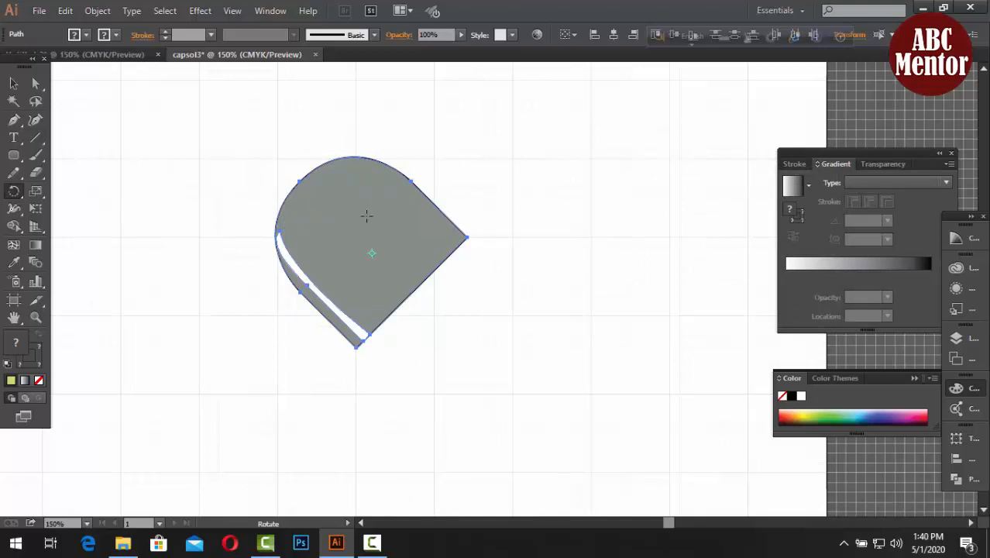
# Deselect the rotated capsule half and compare it with the finished capsule in the reference document
pyautogui.click(13, 83)
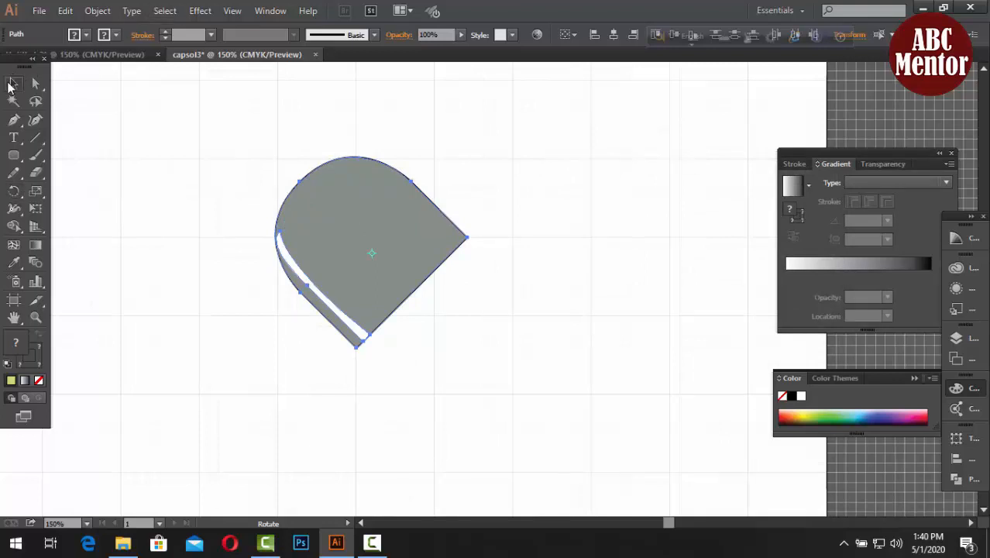
pyautogui.click(206, 162)
pyautogui.click(132, 57)
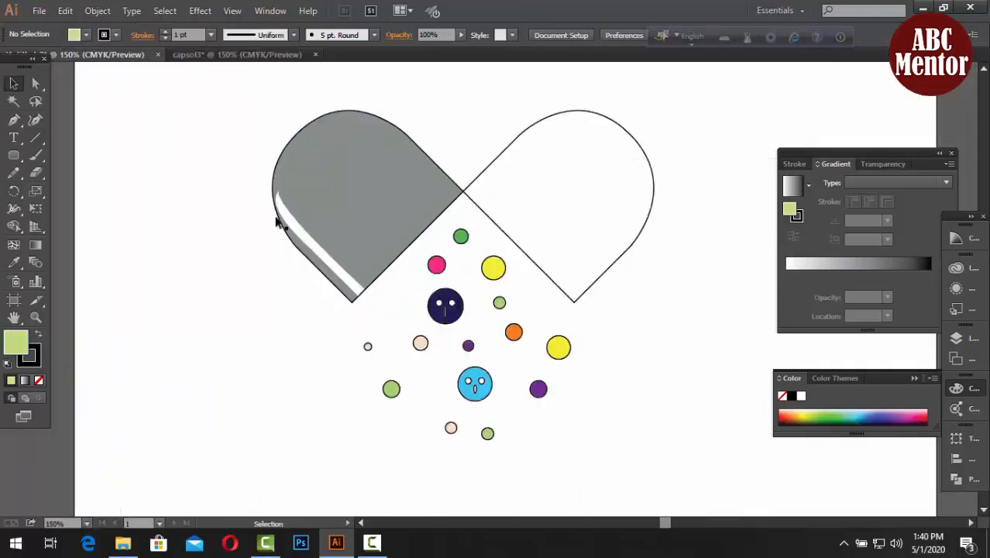
# Inspect the grouped reference artwork, deselect it and return to the capsol3 document
pyautogui.click(329, 175)
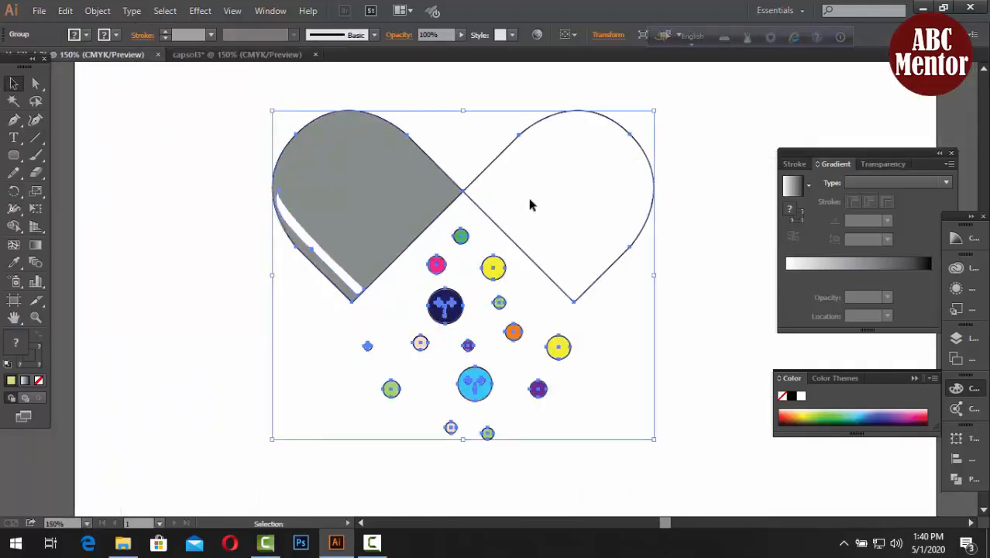
pyautogui.click(714, 236)
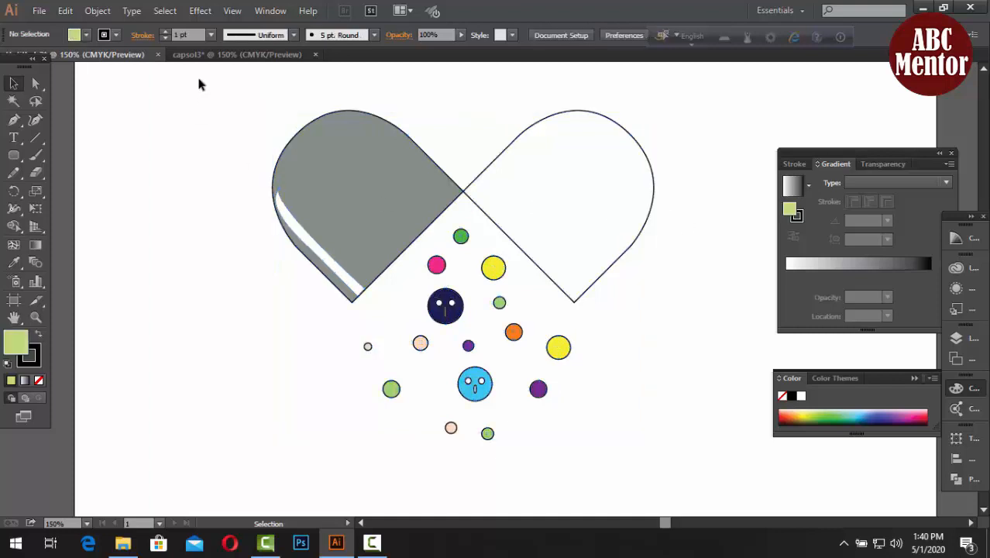
pyautogui.click(217, 56)
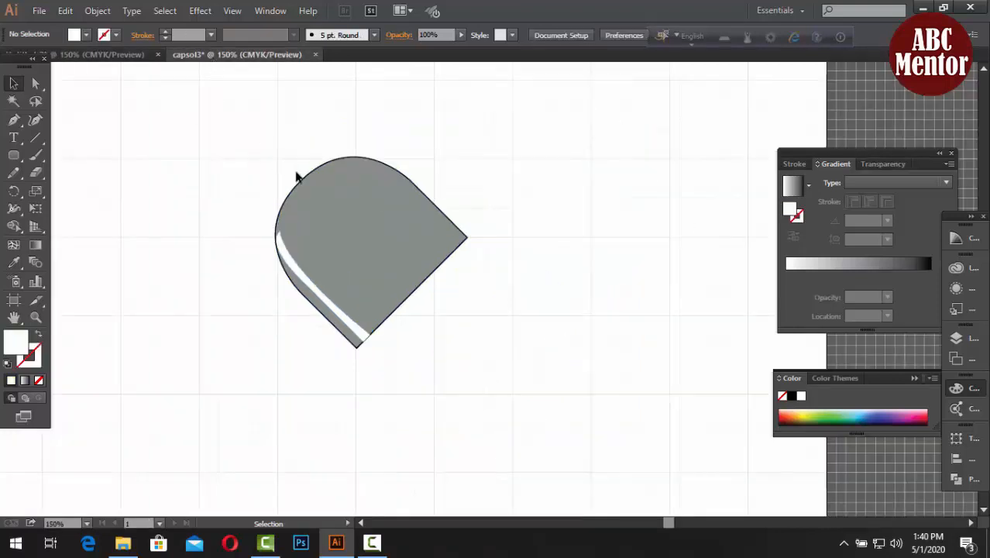
# Create a vertically reflected copy of the gray capsule half and its highlight, mirrored about the half's right-hand corner point
pyautogui.moveTo(194, 126); pyautogui.dragTo(448, 378)
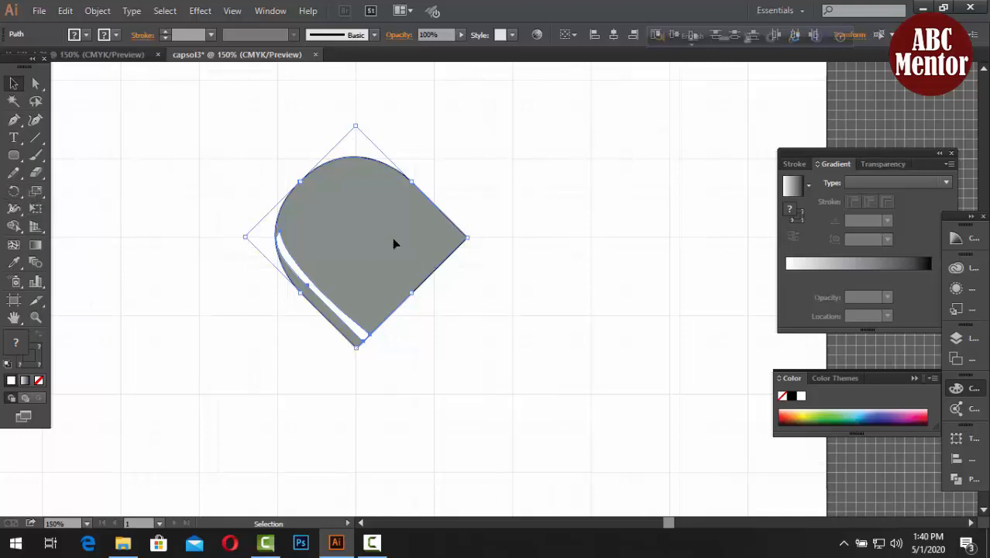
pyautogui.click(16, 192)
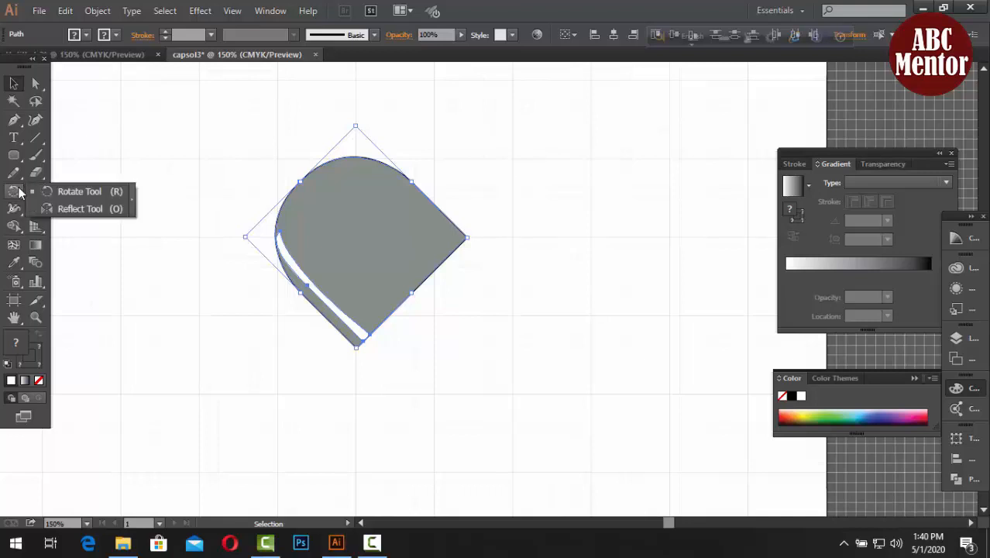
pyautogui.click(77, 208)
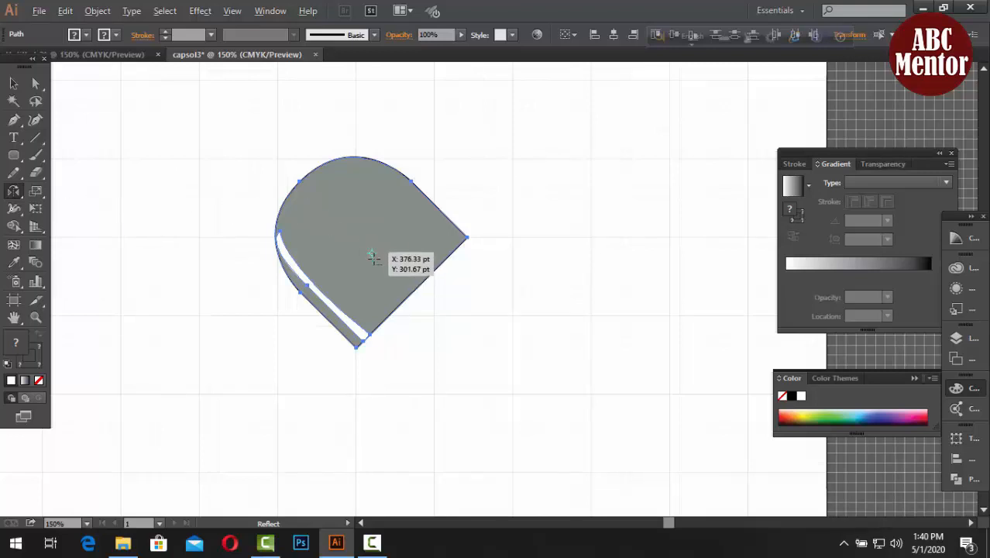
pyautogui.hotkey('alt', 'shift')
pyautogui.press('v')
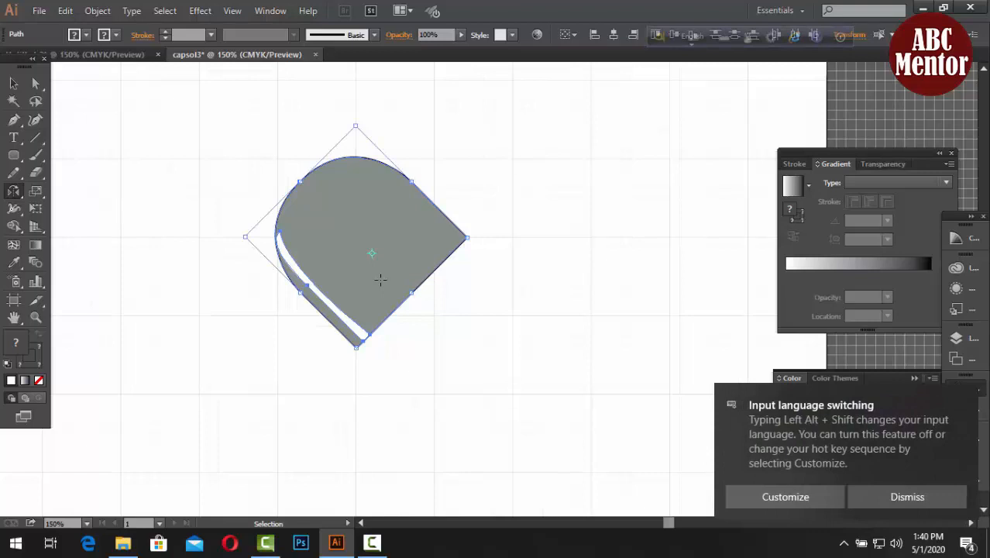
pyautogui.hotkey('ctrl', '+')
pyautogui.hotkey('ctrl', '+')
pyautogui.hotkey('ctrl', '+')
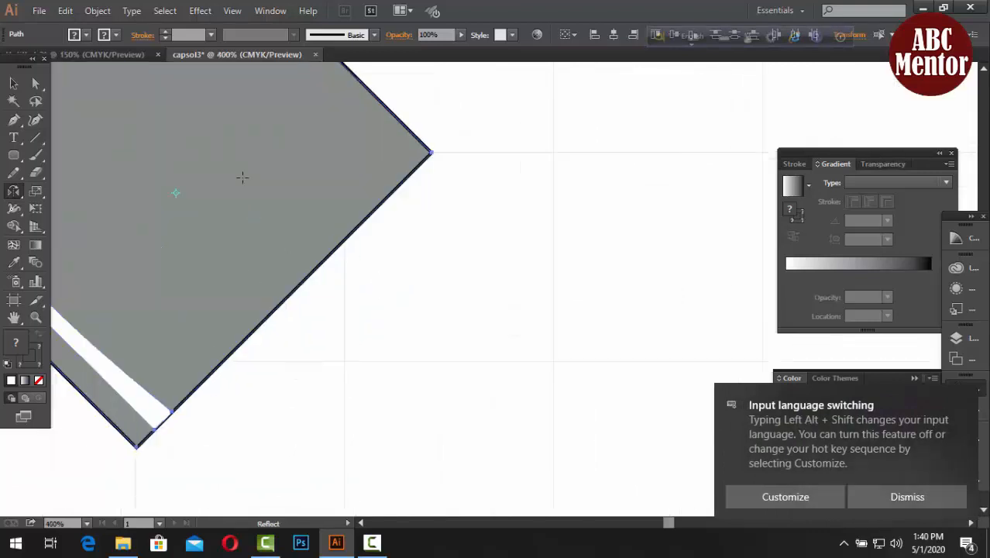
pyautogui.moveTo(242, 179); pyautogui.dragTo(346, 297)
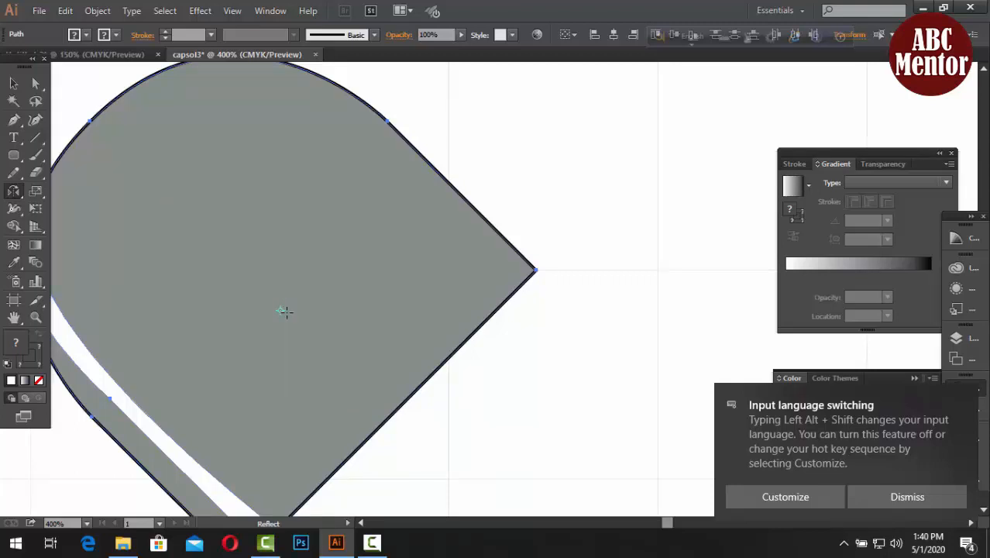
pyautogui.hotkey('ctrl', '-')
pyautogui.hotkey('ctrl', '-')
pyautogui.hotkey('ctrl', '-')
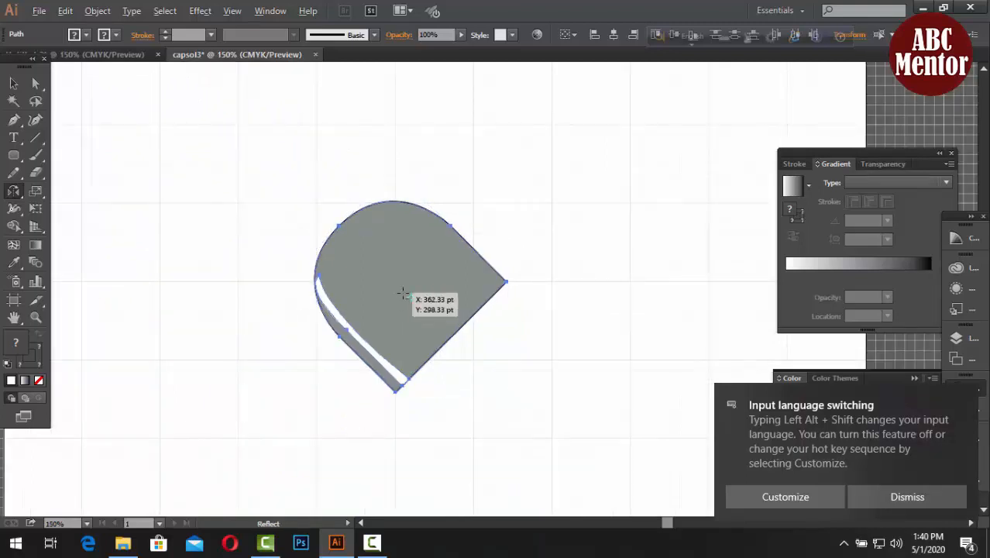
pyautogui.keyDown('alt'); pyautogui.click(504, 281); pyautogui.keyUp('alt')
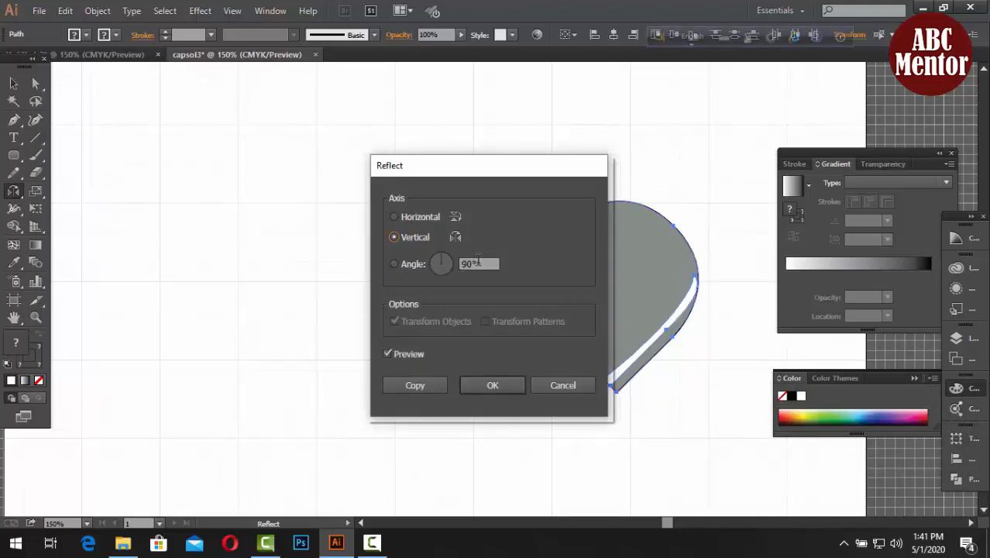
pyautogui.click(478, 262)
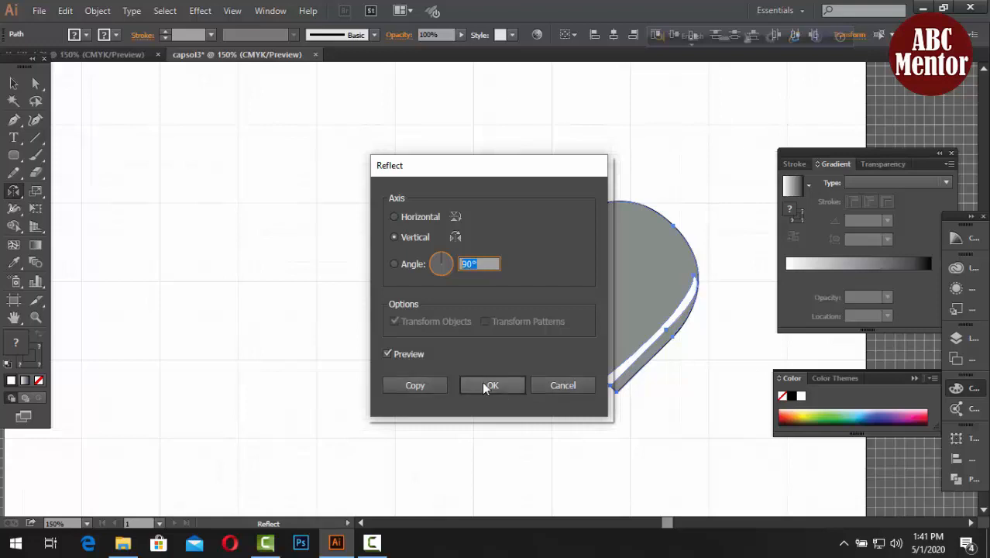
pyautogui.click(415, 385)
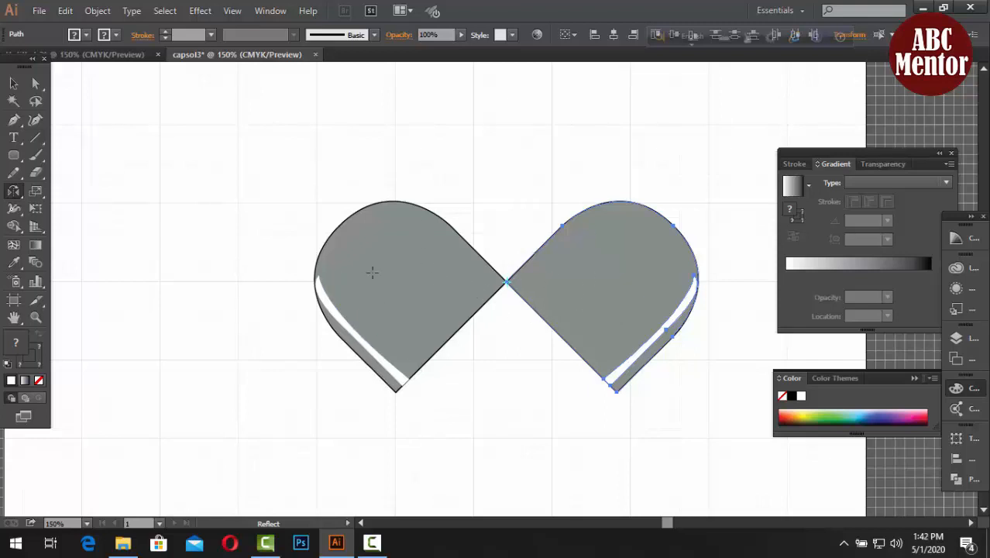
# Check the original capsule half and its mirrored copy by selecting each one in turn
pyautogui.click(13, 83)
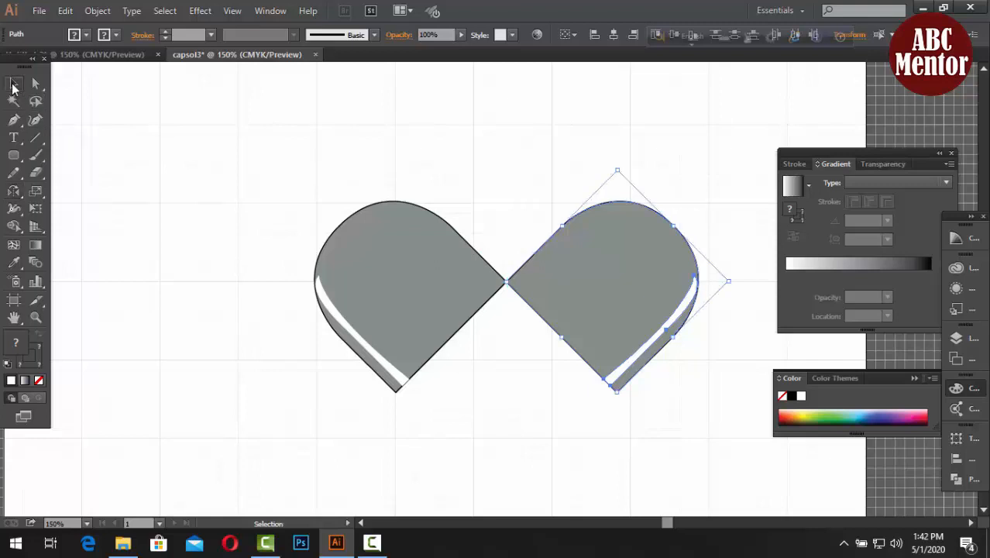
pyautogui.click(434, 170)
pyautogui.moveTo(273, 151); pyautogui.dragTo(682, 448)
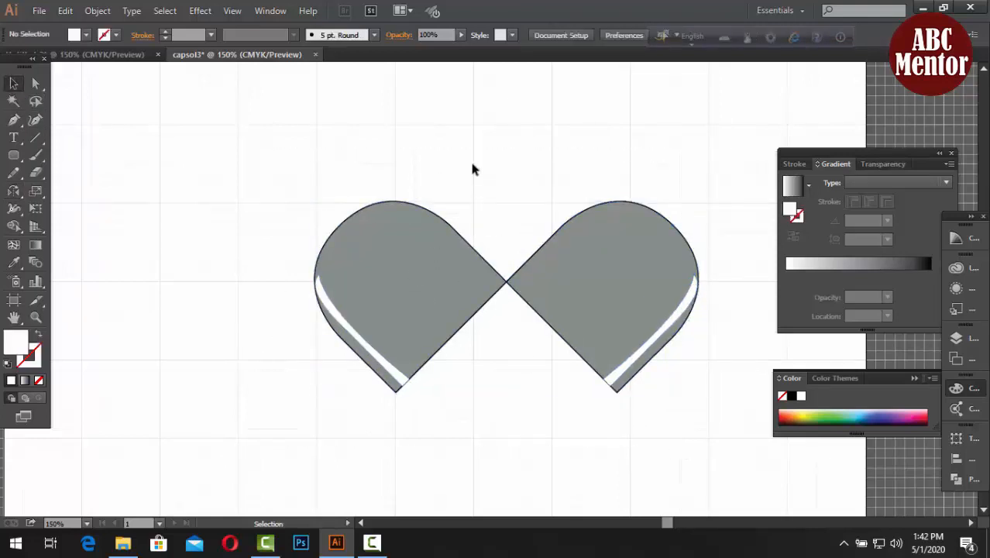
pyautogui.moveTo(473, 164); pyautogui.dragTo(359, 391)
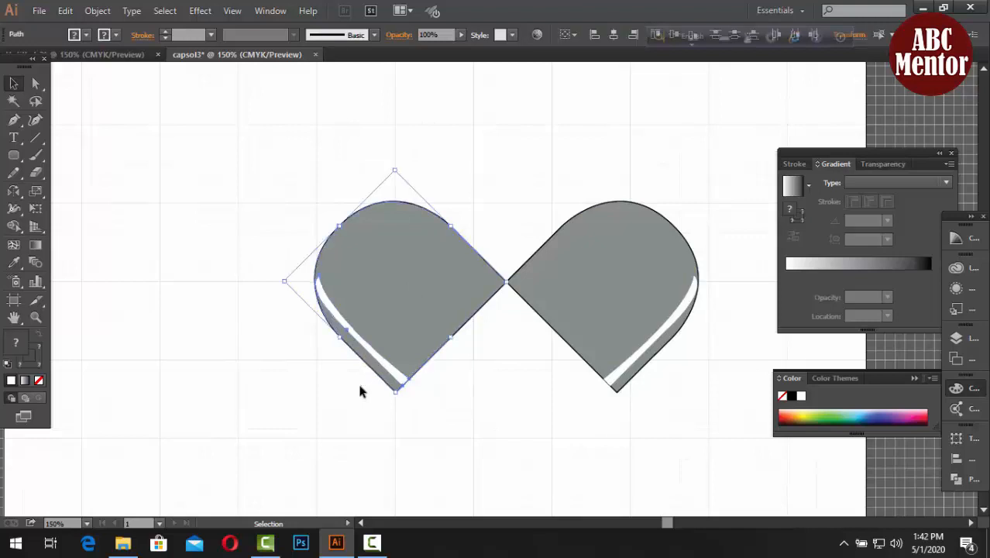
pyautogui.click(581, 433)
pyautogui.moveTo(524, 184); pyautogui.dragTo(708, 380)
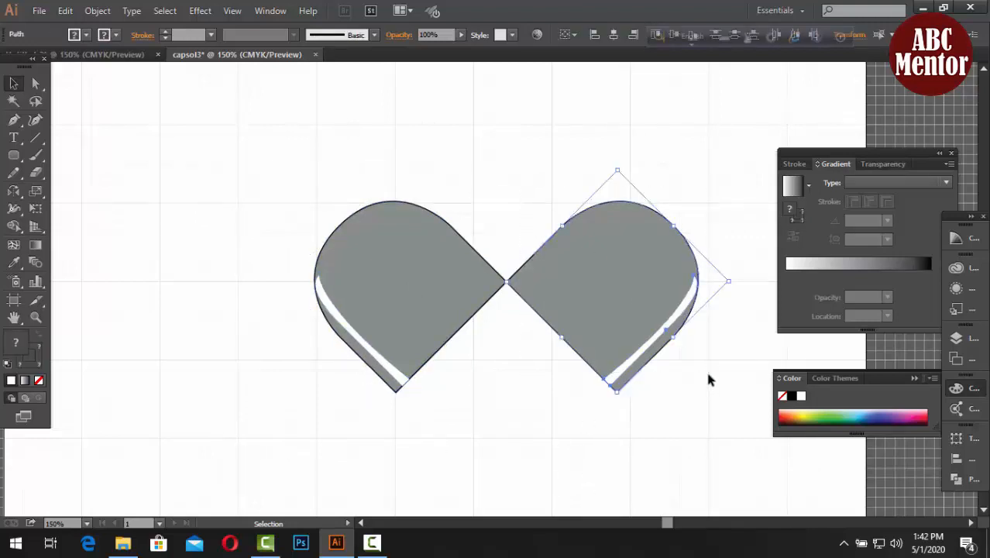
pyautogui.click(708, 379)
# Delete the highlight from the mirrored capsule half and fill that half with white
pyautogui.click(681, 314)
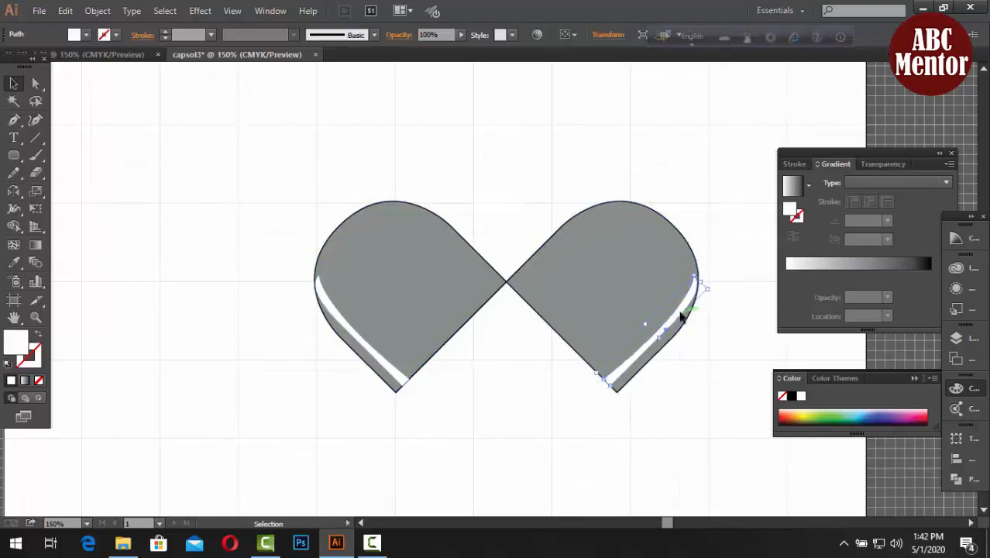
pyautogui.press('Delete')
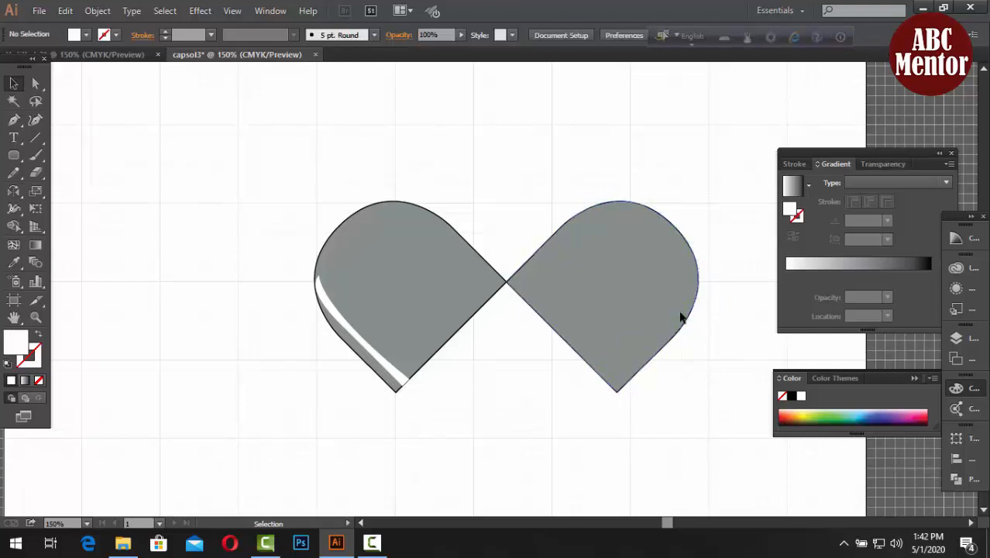
pyautogui.click(680, 309)
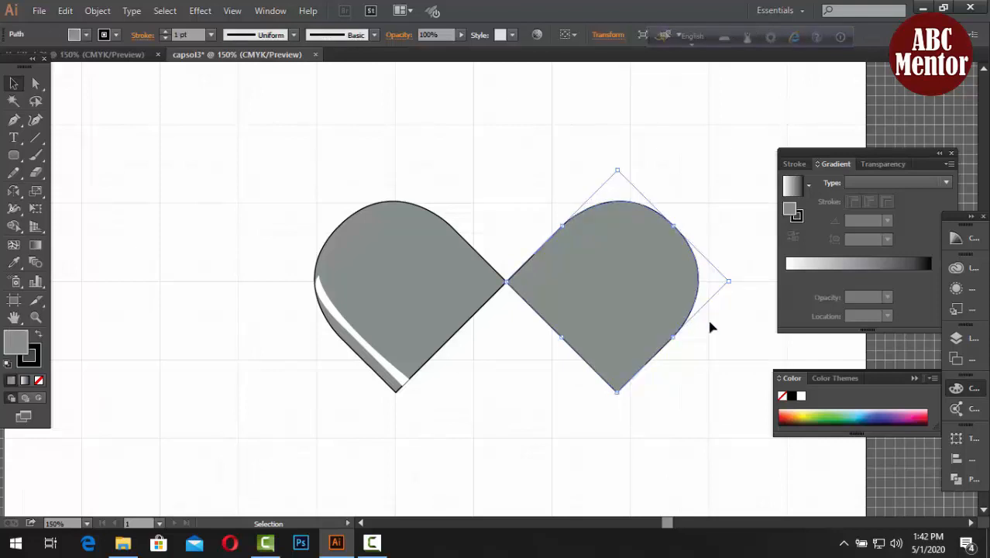
pyautogui.click(801, 396)
pyautogui.click(690, 402)
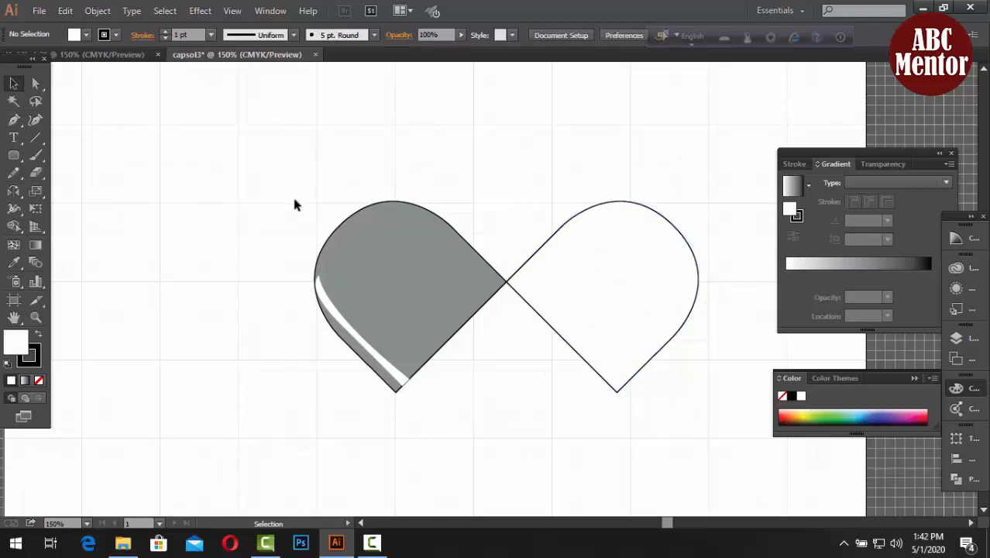
# Move both capsule halves together up and to the left to leave room beneath them
pyautogui.moveTo(294, 201); pyautogui.dragTo(709, 468)
pyautogui.moveTo(614, 353); pyautogui.dragTo(552, 259)
pyautogui.click(551, 358)
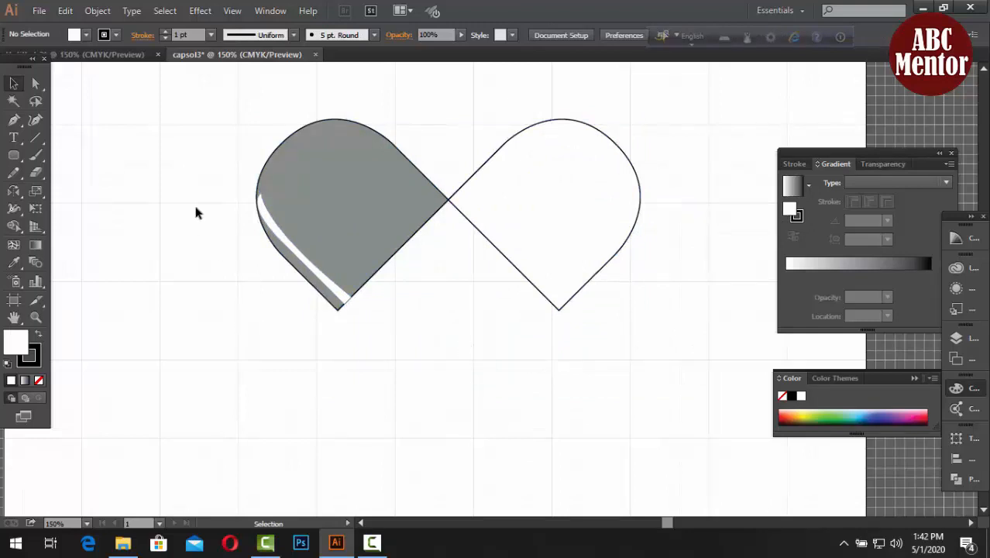
# Draw a small white circle with a black 1 pt outline in the gap below the point where the capsule halves meet
pyautogui.hotkey('ctrl', '+')
pyautogui.hotkey('ctrl', '+')
pyautogui.hotkey('ctrl', '+')
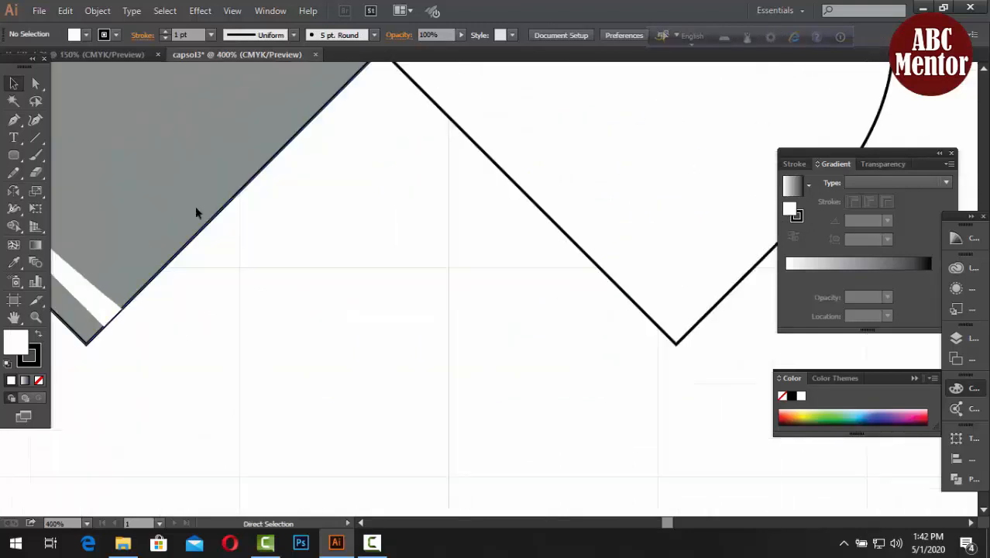
pyautogui.moveTo(14, 155); pyautogui.dragTo(52, 187)
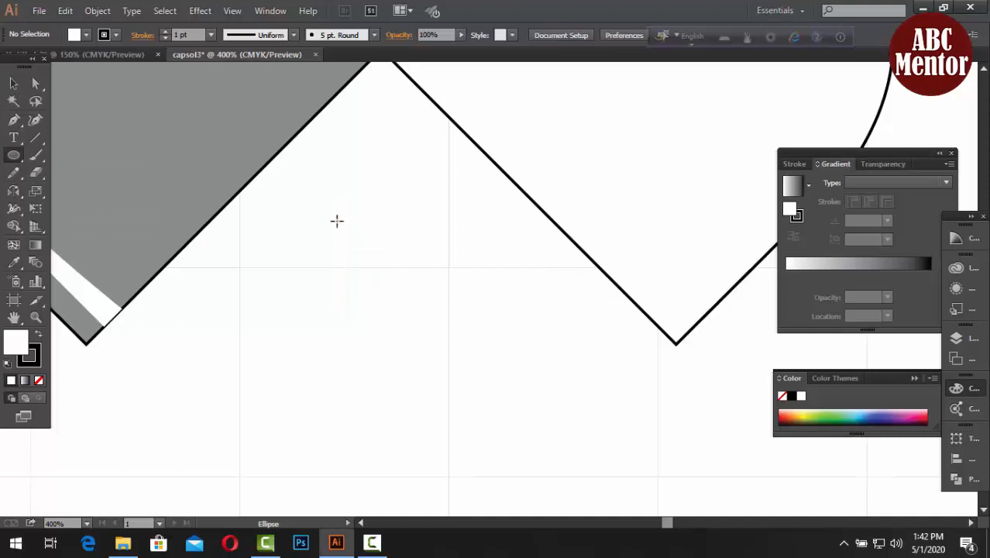
pyautogui.moveTo(333, 214); pyautogui.dragTo(394, 265)
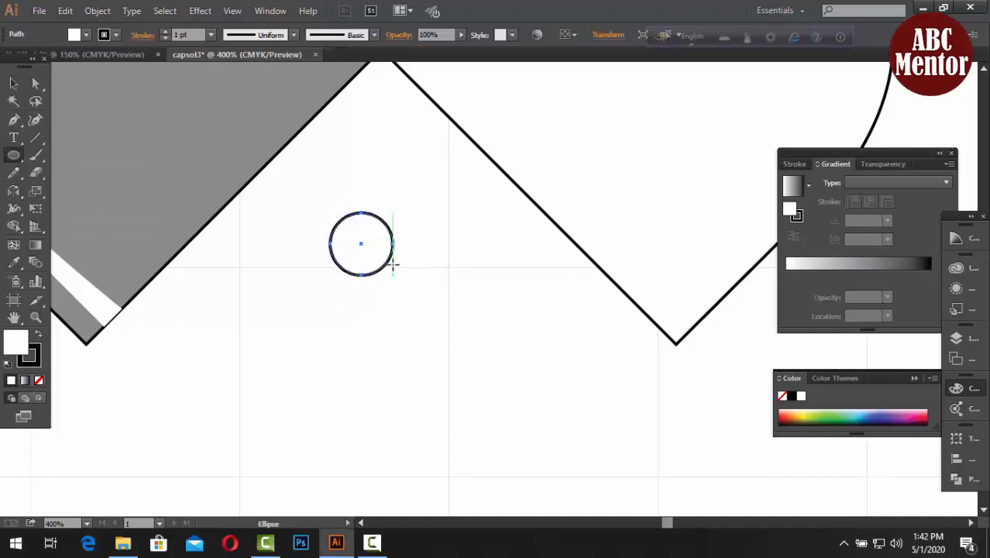
pyautogui.click(13, 83)
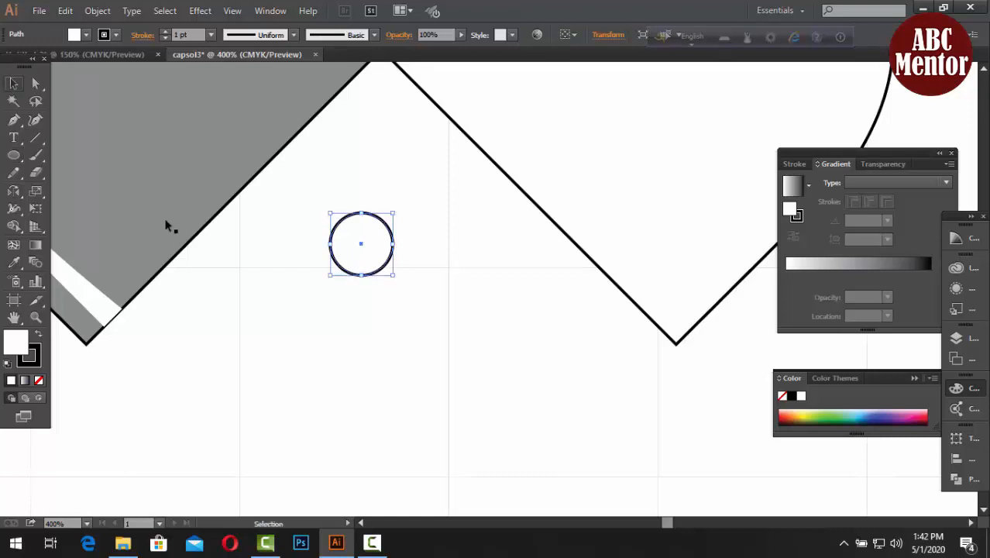
pyautogui.click(306, 342)
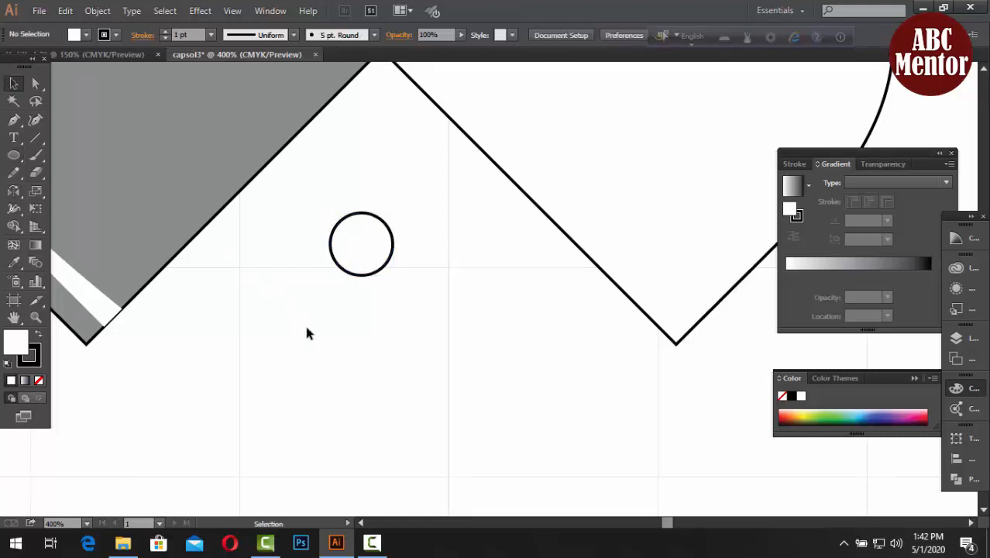
# Draw two small outlined circles side by side in the upper part of the circle as eyes
pyautogui.hotkey('ctrl', '+')
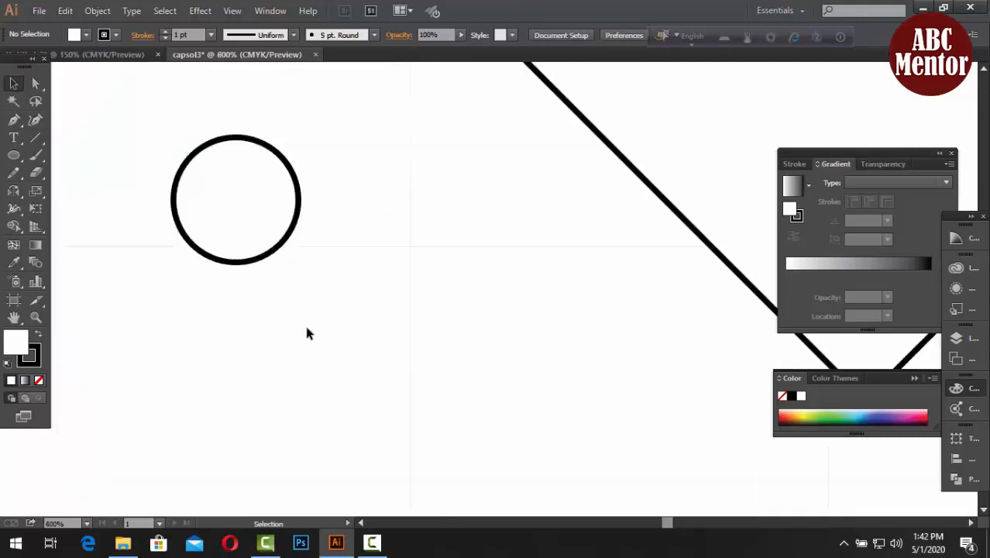
pyautogui.moveTo(305, 318); pyautogui.dragTo(367, 380)
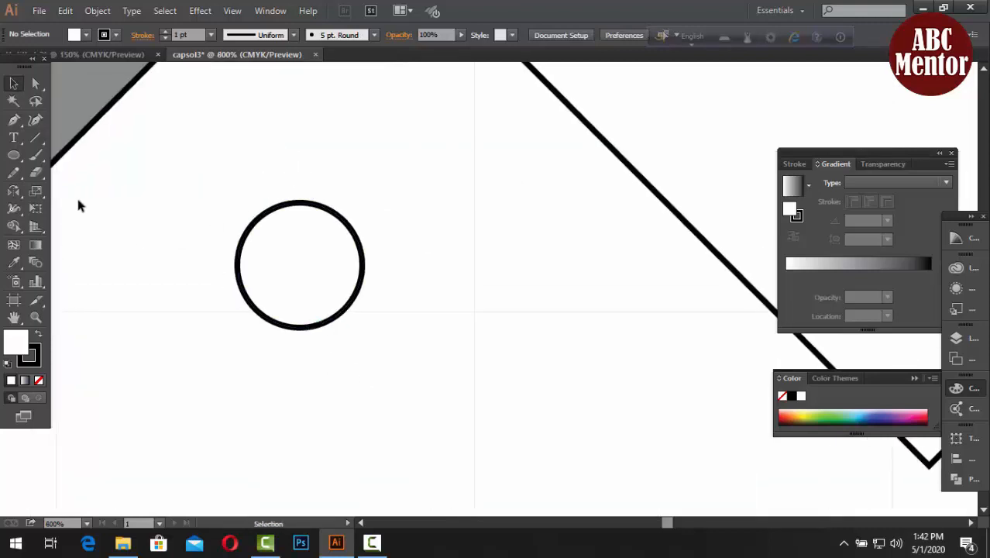
pyautogui.click(15, 160)
pyautogui.moveTo(15, 160); pyautogui.dragTo(62, 192)
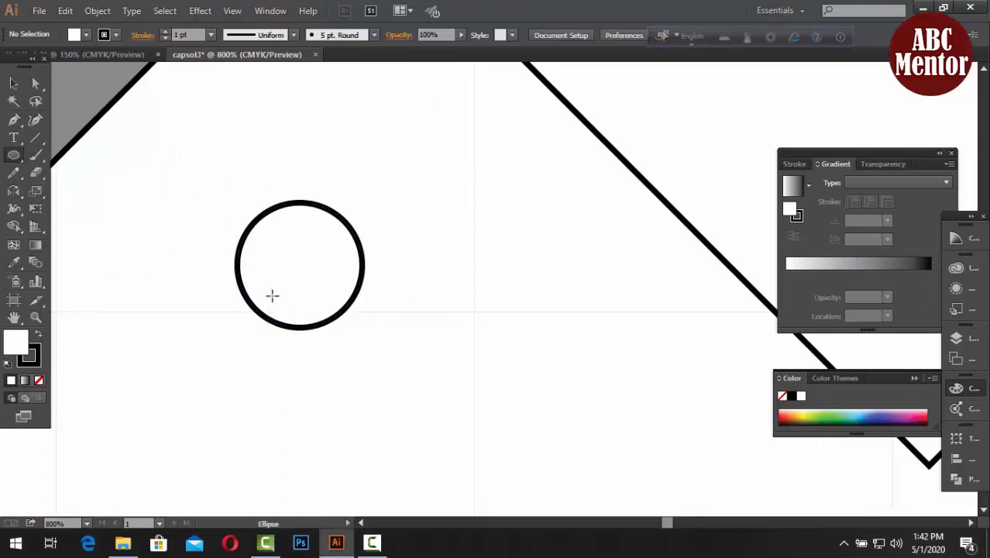
pyautogui.moveTo(264, 235); pyautogui.dragTo(336, 255)
# Shrink and nudge the right eye so it matches the left eye's size and height
pyautogui.press('Up')
pyautogui.press('Left')
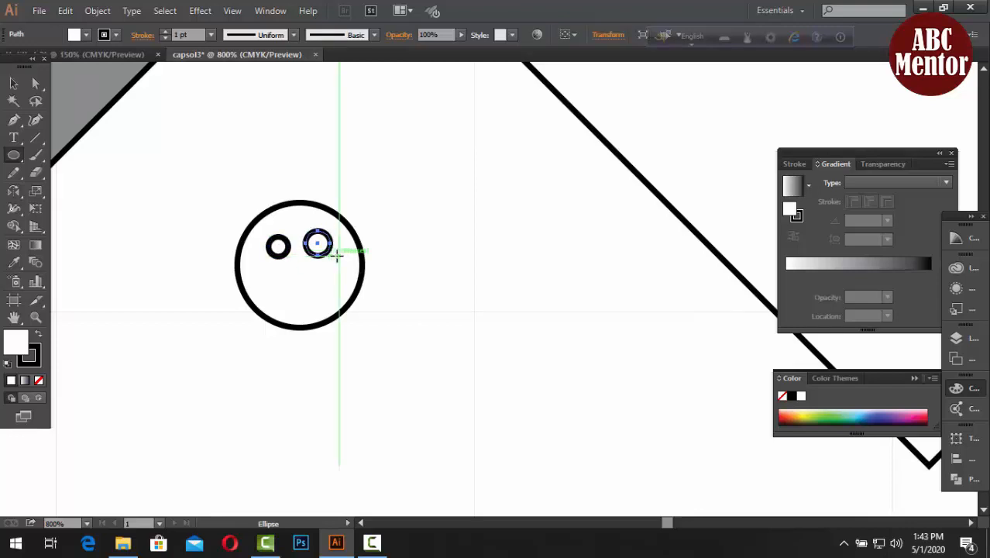
pyautogui.click(12, 82)
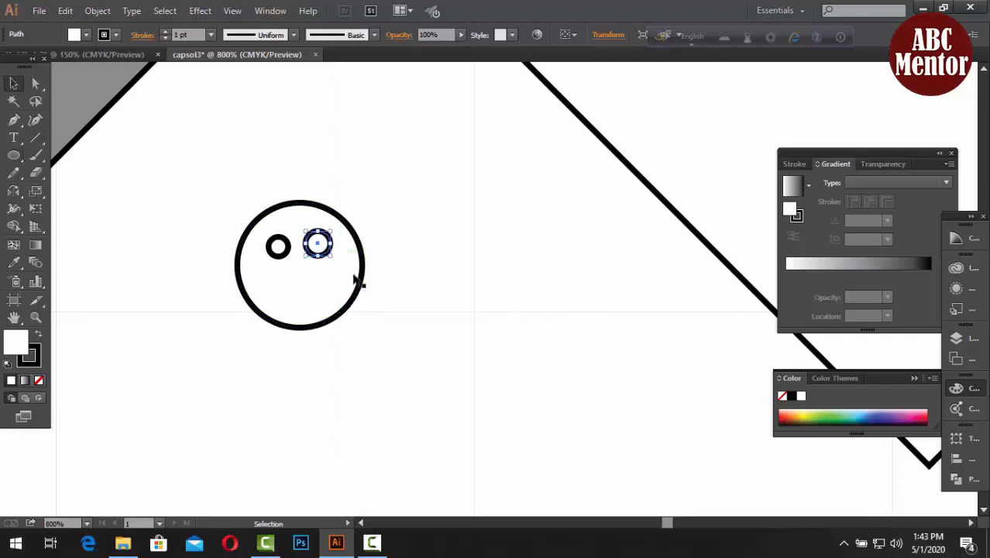
pyautogui.moveTo(334, 257); pyautogui.dragTo(319, 249)
pyautogui.press('Down')
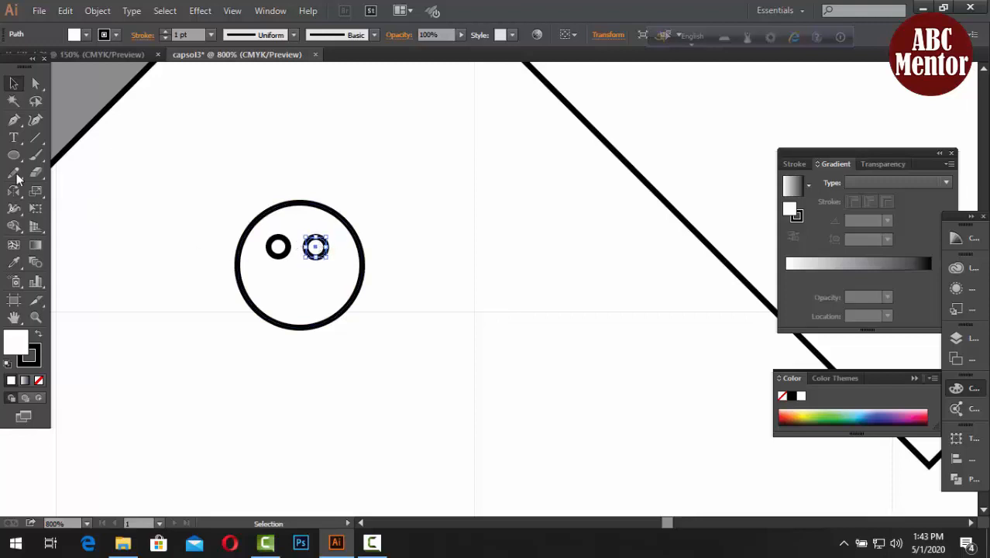
# Draw a narrow upright oval beneath the eyes as the face's open mouth
pyautogui.press('l')
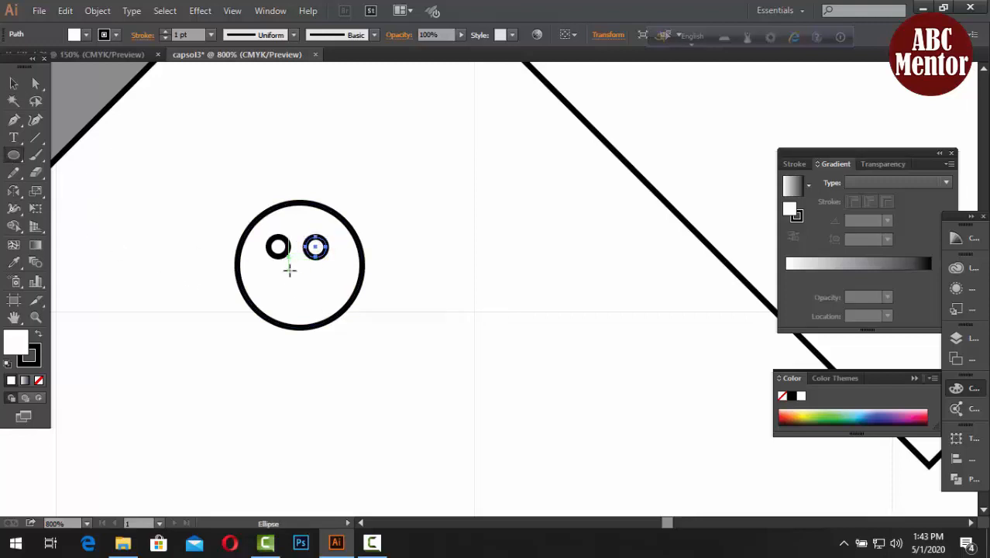
pyautogui.moveTo(295, 269); pyautogui.dragTo(304, 293)
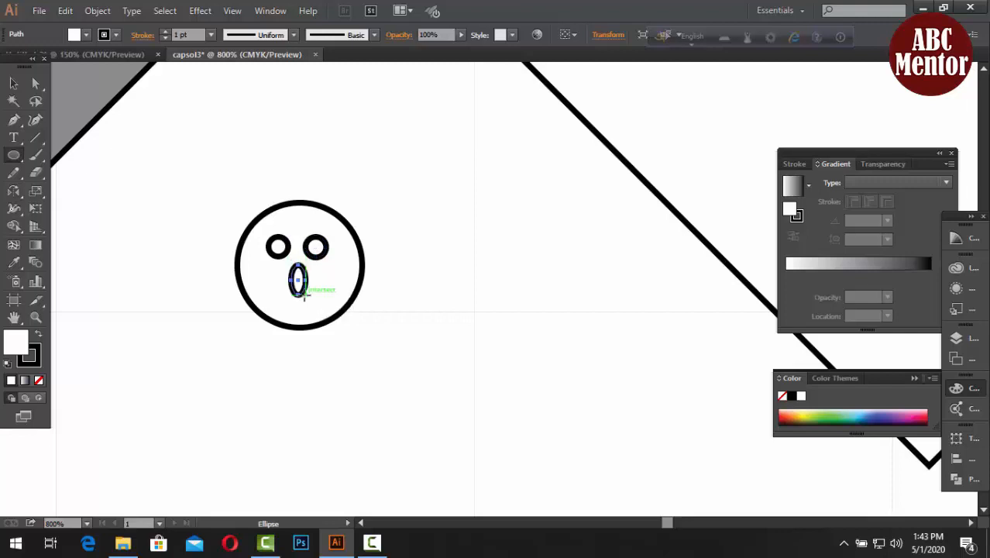
# Group the circle, its two eyes and the mouth into a single face ball
pyautogui.click(13, 82)
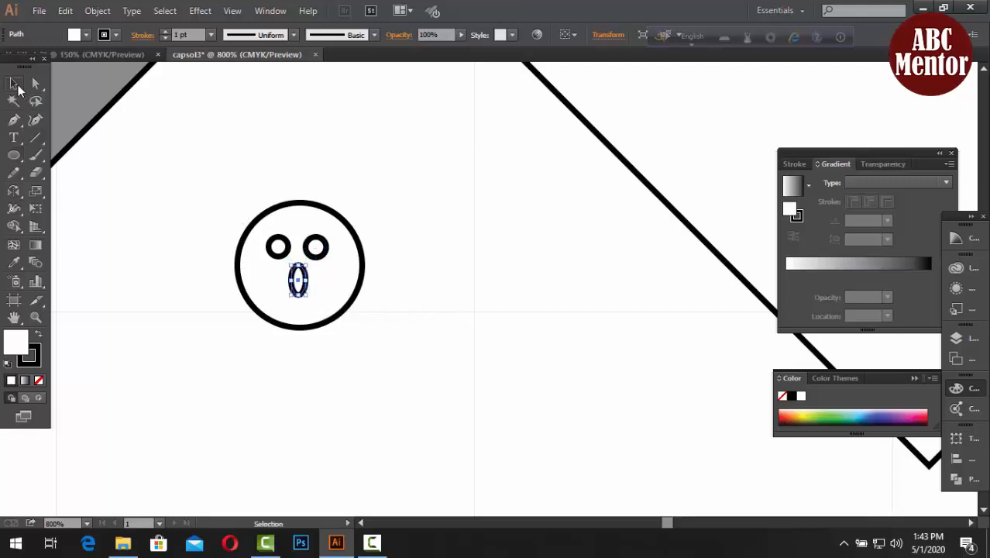
pyautogui.click(195, 230)
pyautogui.hotkey('ctrl', '-')
pyautogui.hotkey('ctrl', '-')
pyautogui.hotkey('ctrl', '-')
pyautogui.hotkey('ctrl', '-')
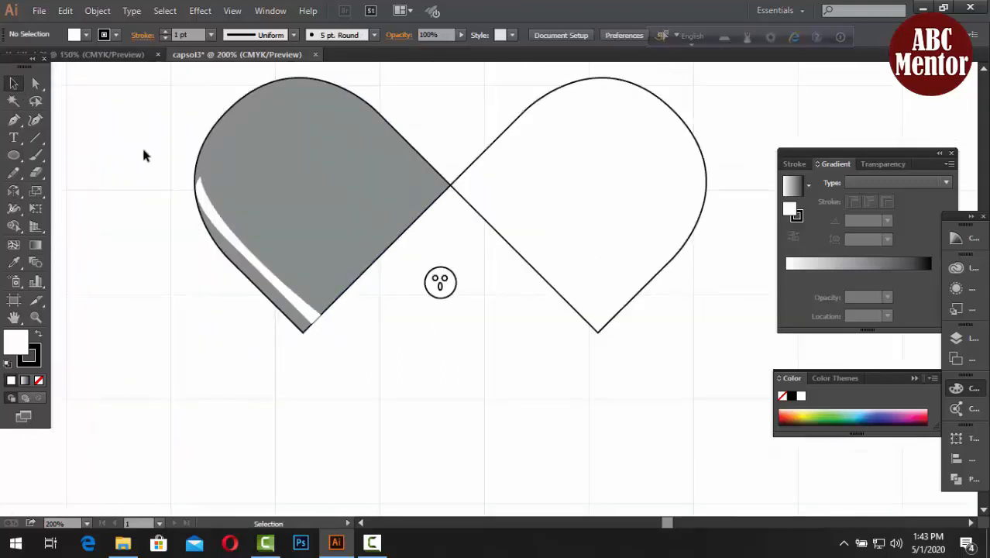
pyautogui.moveTo(414, 251); pyautogui.dragTo(468, 313)
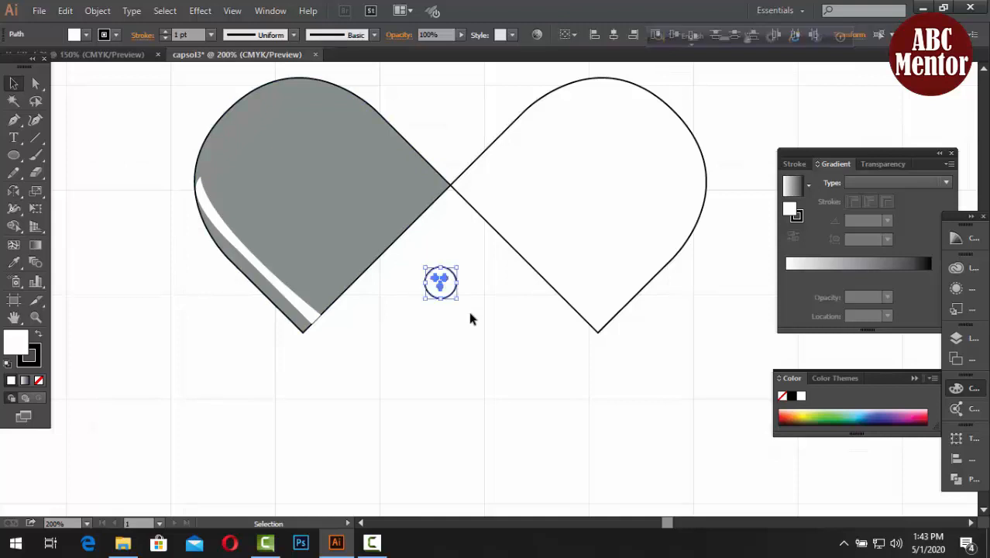
pyautogui.click(470, 318)
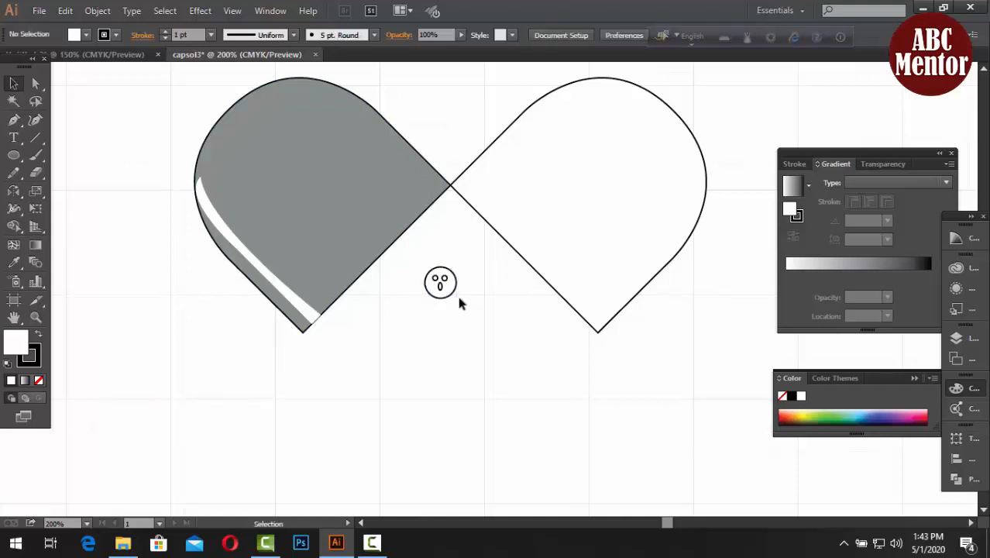
pyautogui.click(456, 291)
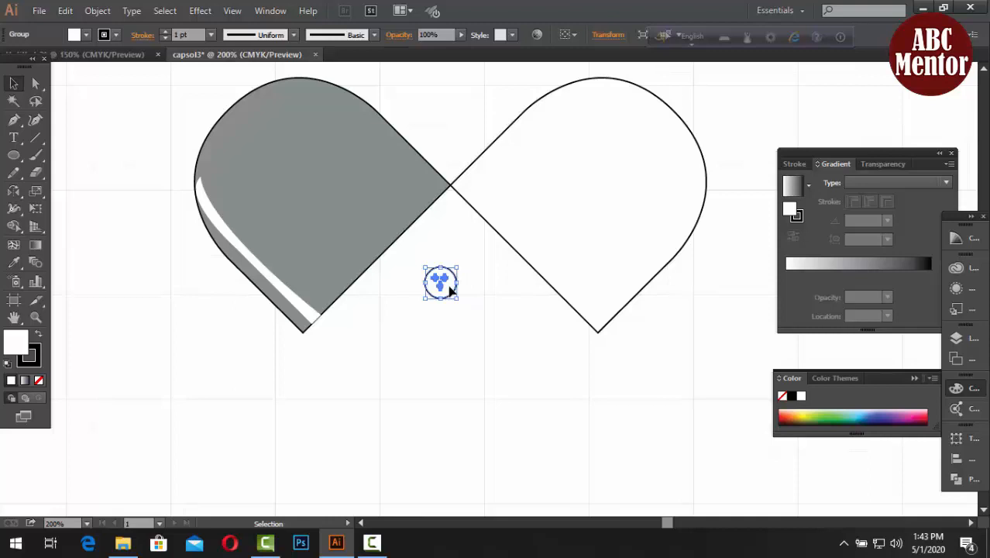
# Scatter nine copies of the face ball below the gap between the capsule halves, shrinking the lowest copy
pyautogui.moveTo(451, 290); pyautogui.dragTo(499, 302)
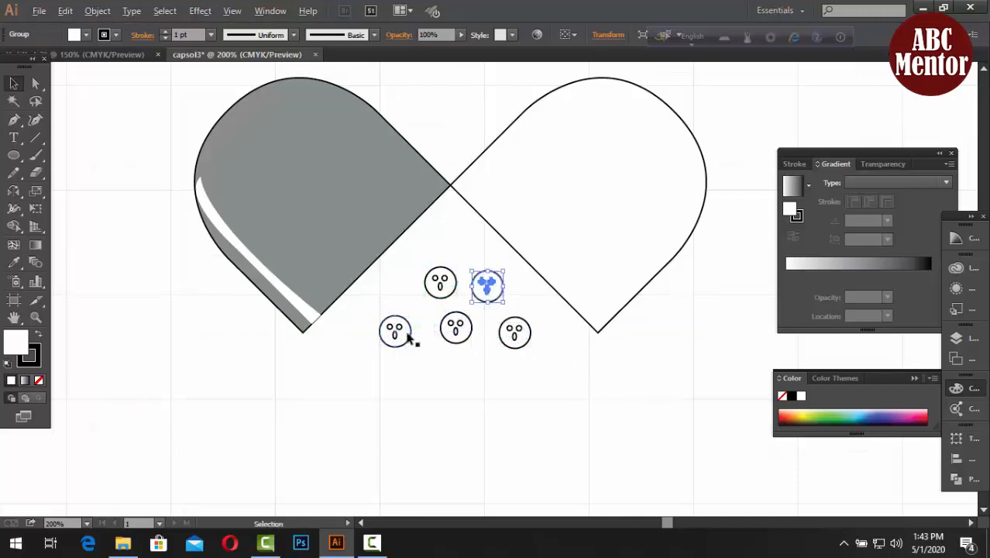
pyautogui.moveTo(407, 336); pyautogui.dragTo(445, 378)
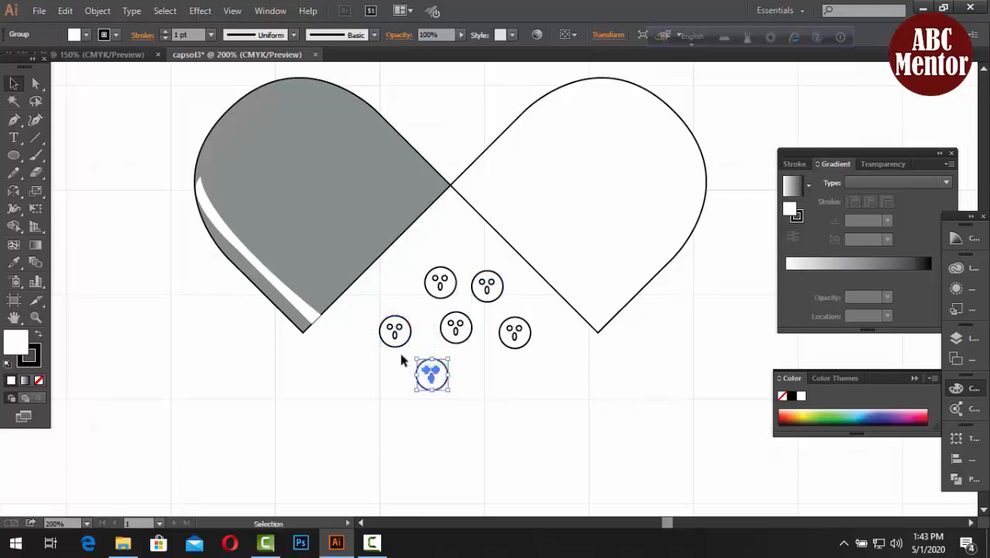
pyautogui.moveTo(405, 338); pyautogui.dragTo(401, 287)
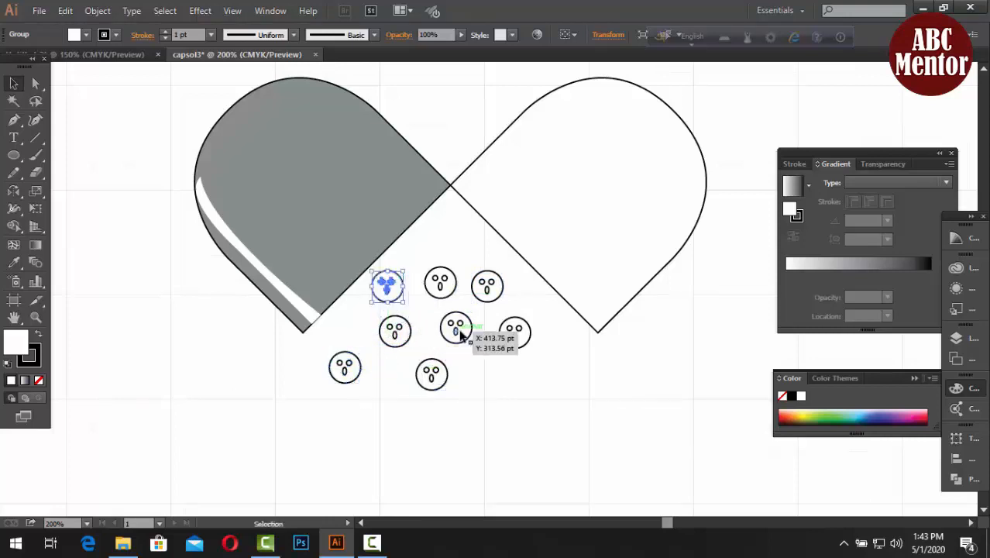
pyautogui.moveTo(461, 333); pyautogui.dragTo(454, 425)
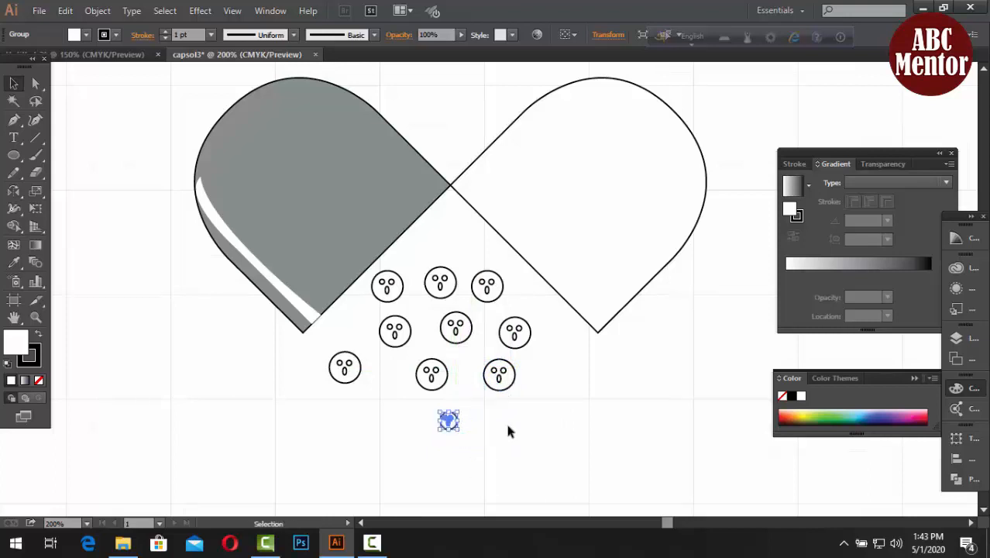
pyautogui.click(507, 430)
# Shrink the two full-size face balls at the lower right of the cluster to small balls
pyautogui.keyDown('shift'); pyautogui.click(501, 380); pyautogui.keyUp('shift')
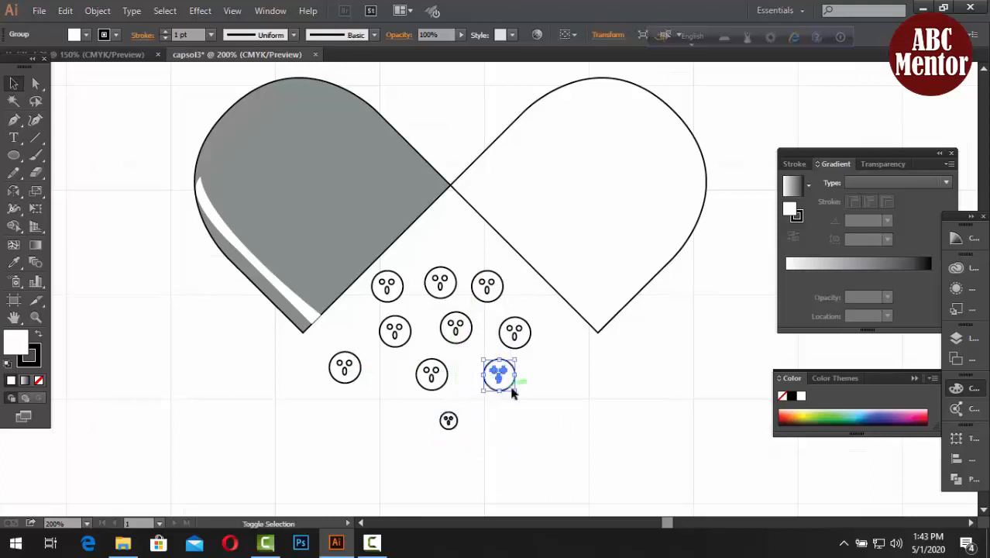
pyautogui.moveTo(515, 391); pyautogui.dragTo(526, 341)
pyautogui.click(539, 383)
pyautogui.keyDown('shift'); pyautogui.click(520, 338); pyautogui.keyUp('shift')
pyautogui.click(527, 348)
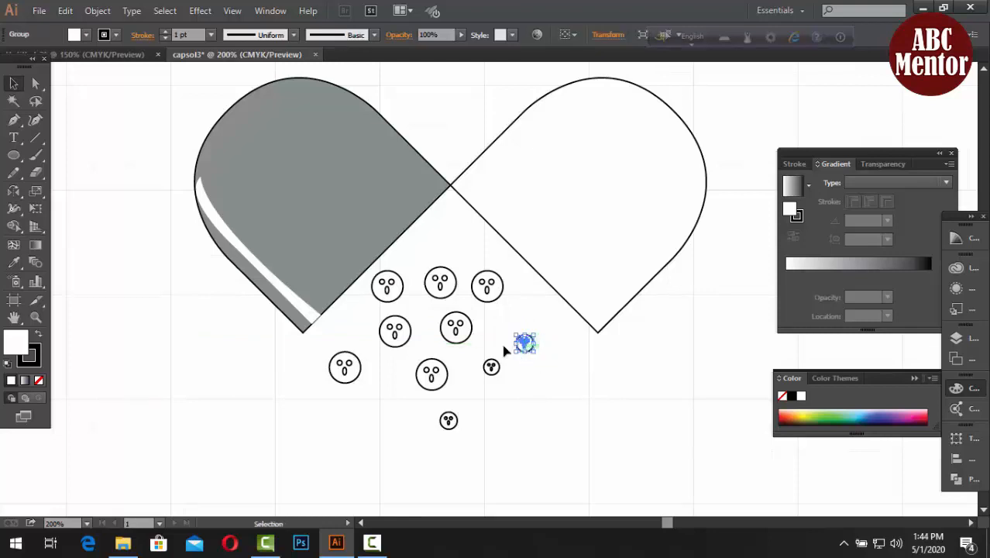
# Shrink the two face balls at the top centre and upper right, moving the centre one up beneath the capsule joint
pyautogui.click(501, 290)
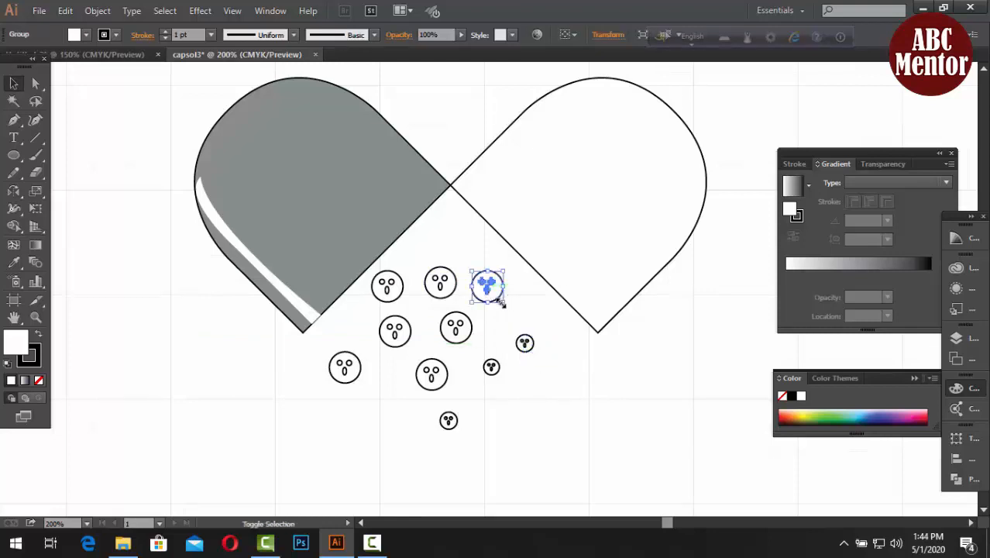
pyautogui.moveTo(502, 303); pyautogui.dragTo(449, 247)
pyautogui.click(452, 291)
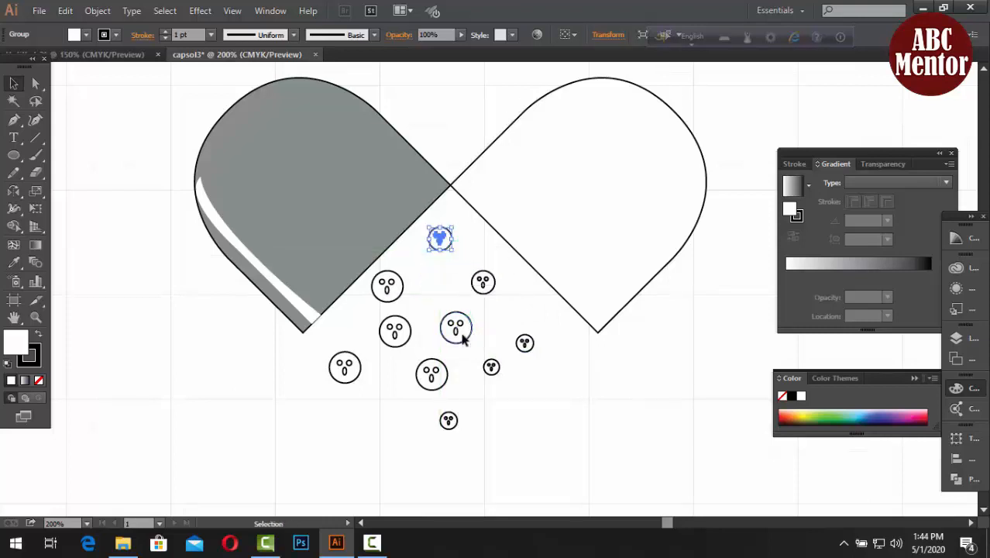
# Raise the central face ball slightly, and shrink the ball below it and the two balls on its left
pyautogui.moveTo(463, 338); pyautogui.dragTo(450, 311)
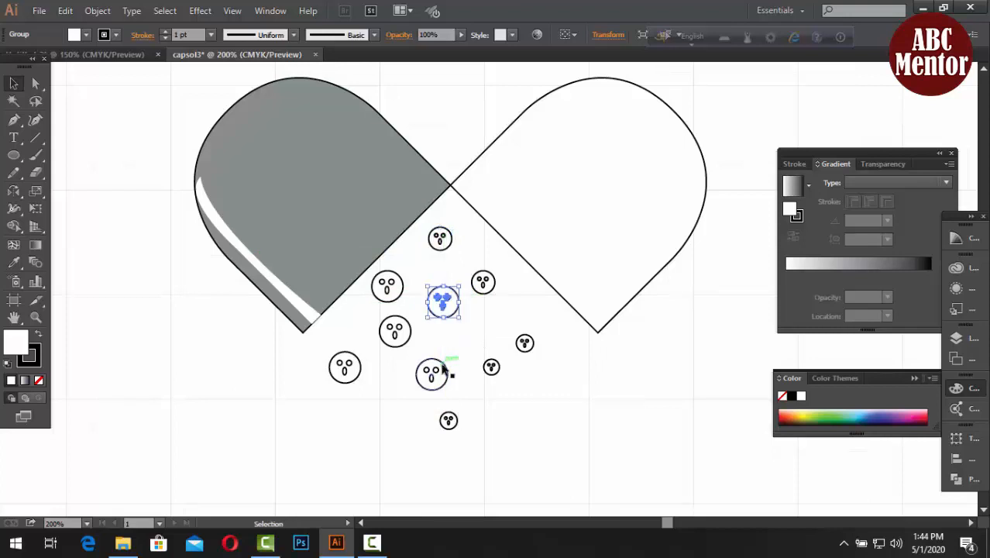
pyautogui.moveTo(443, 370)
pyautogui.mouseDown()
pyautogui.moveTo(456, 353)
pyautogui.moveTo(457, 370)
pyautogui.moveTo(448, 361)
pyautogui.mouseUp()
pyautogui.click(392, 334)
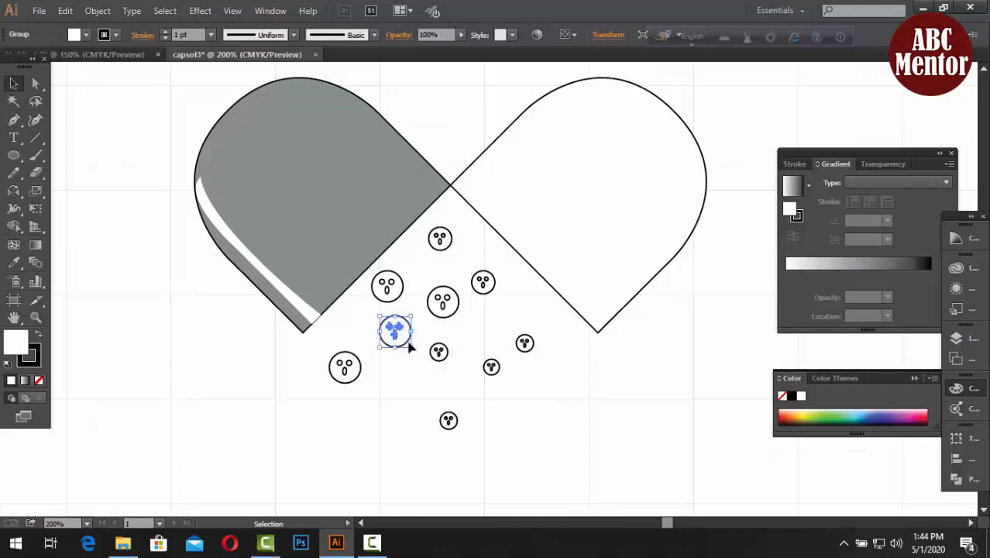
pyautogui.moveTo(402, 342)
pyautogui.mouseDown()
pyautogui.moveTo(392, 335)
pyautogui.moveTo(404, 351)
pyautogui.mouseUp()
pyautogui.click(386, 299)
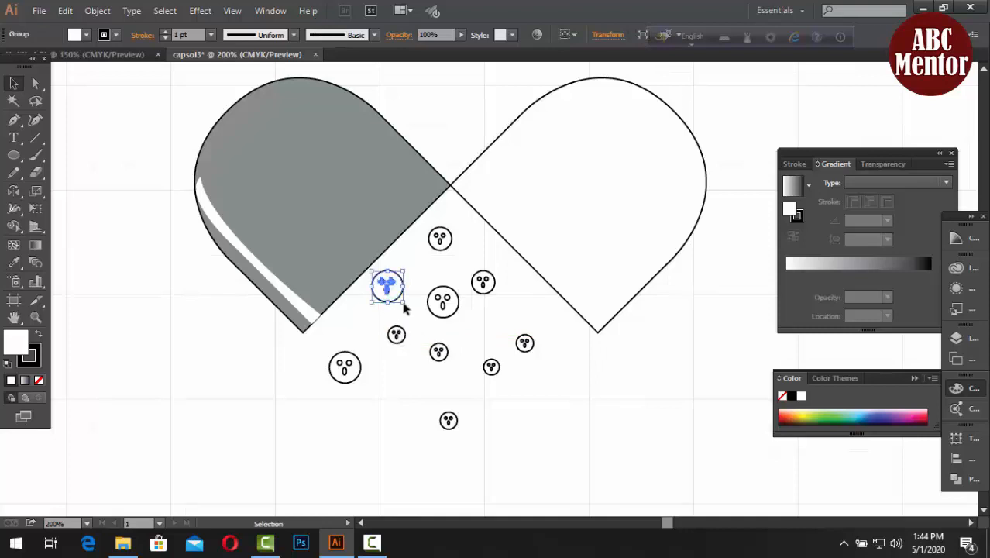
pyautogui.moveTo(404, 303)
pyautogui.mouseDown()
pyautogui.moveTo(390, 293)
pyautogui.moveTo(397, 300)
pyautogui.mouseUp()
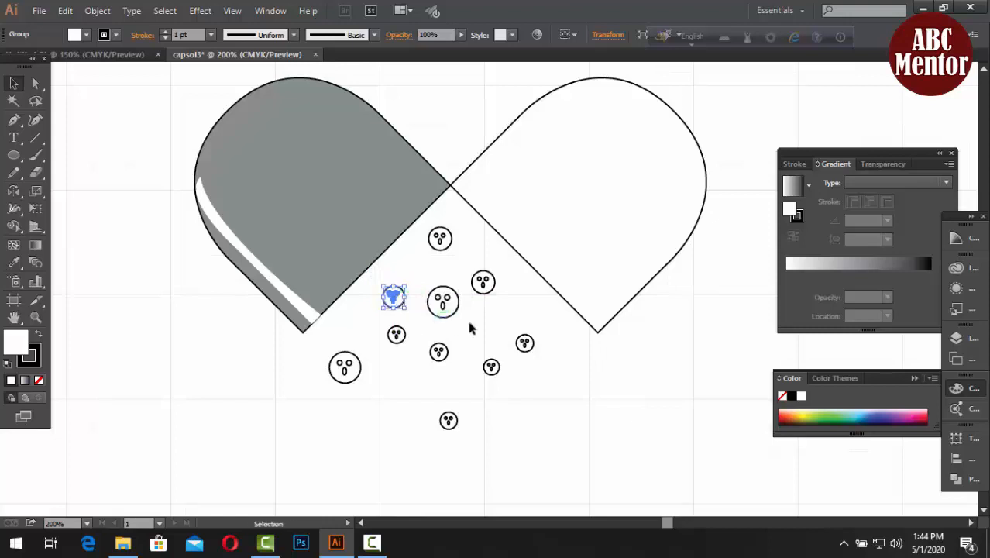
# Shrink the upper-right face ball further and reduce the large ball at the cluster's lower left
pyautogui.click(480, 313)
pyautogui.click(486, 282)
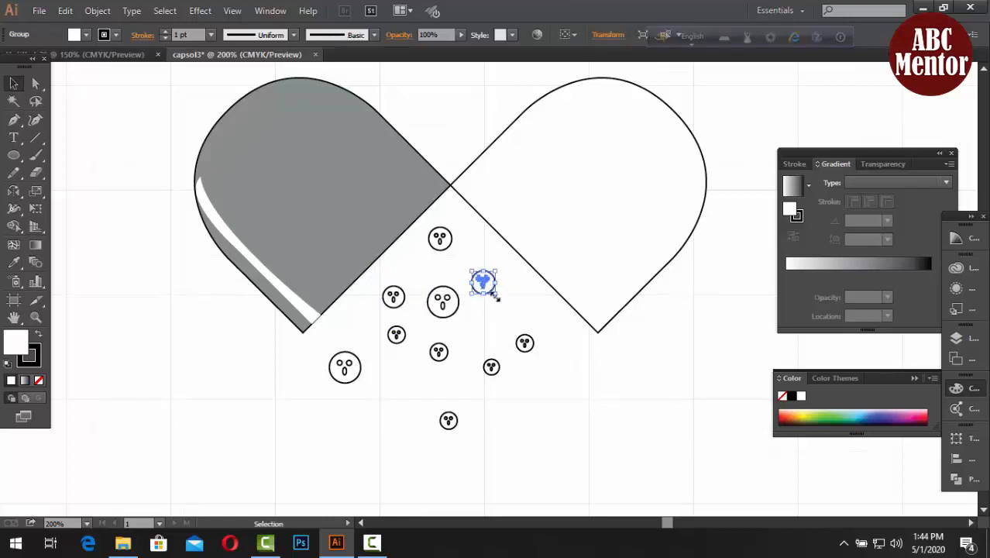
pyautogui.moveTo(495, 293)
pyautogui.mouseDown()
pyautogui.moveTo(483, 282)
pyautogui.moveTo(486, 293)
pyautogui.mouseUp()
pyautogui.click(502, 305)
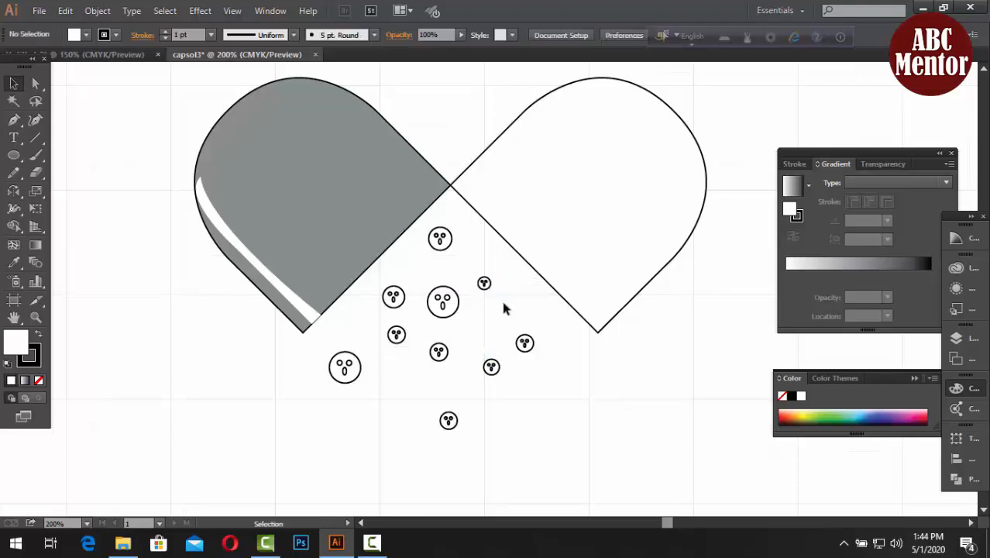
pyautogui.click(344, 369)
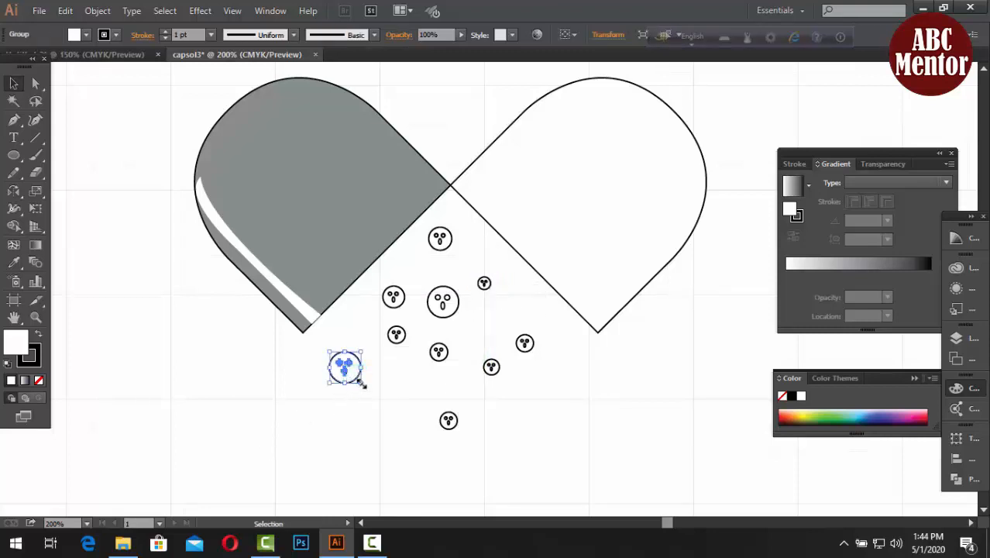
pyautogui.moveTo(357, 382)
pyautogui.mouseDown()
pyautogui.moveTo(340, 363)
pyautogui.moveTo(356, 383)
pyautogui.mouseUp()
pyautogui.click(357, 412)
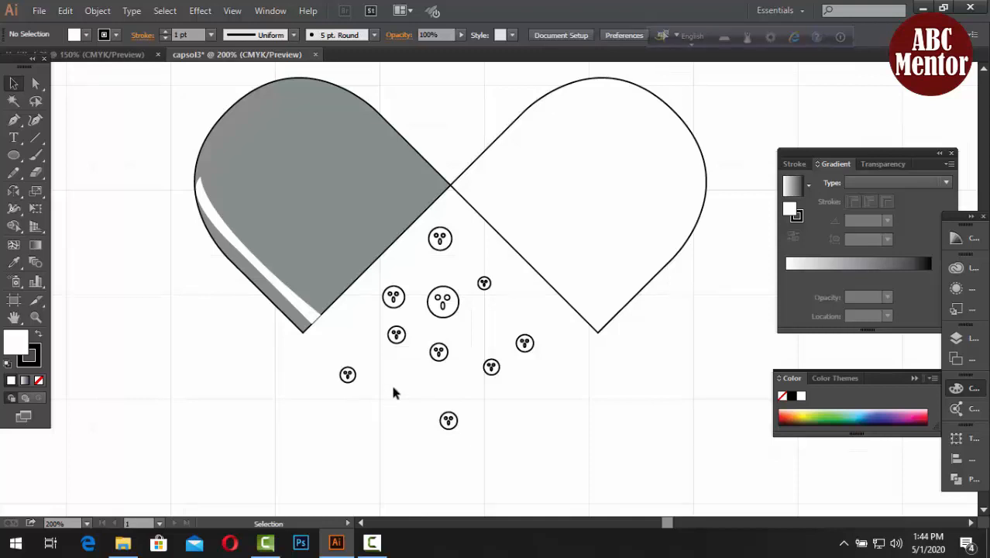
# Fill the topmost ball, the ball below the large central one and the far-right ball with blue
pyautogui.click(448, 244)
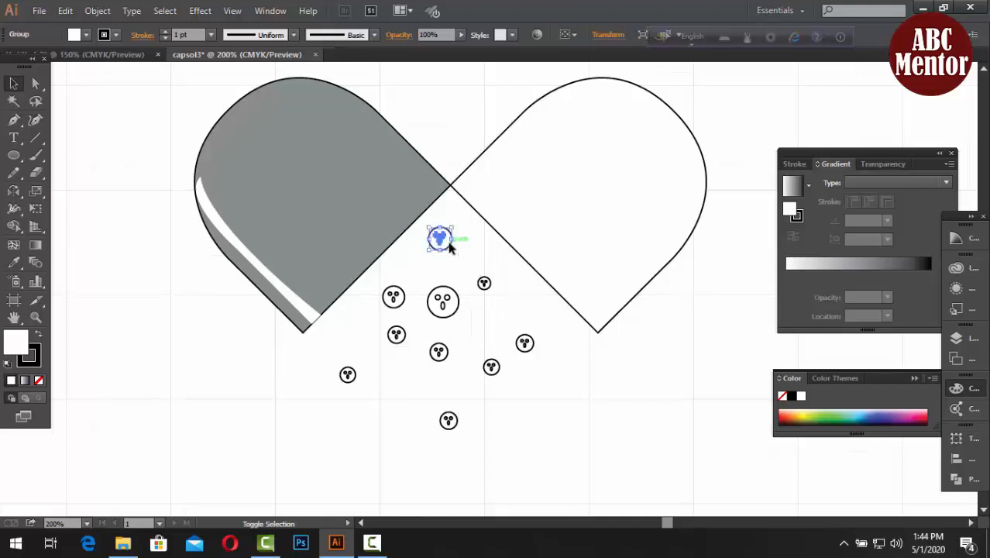
pyautogui.keyDown('shift'); pyautogui.click(441, 354); pyautogui.keyUp('shift')
pyautogui.keyDown('shift'); pyautogui.click(524, 343); pyautogui.keyUp('shift')
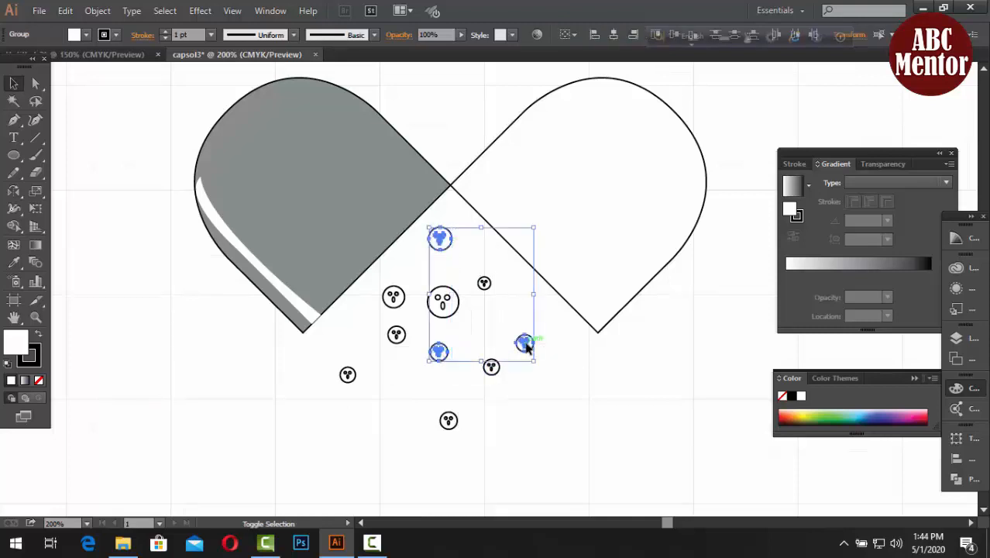
pyautogui.click(867, 410)
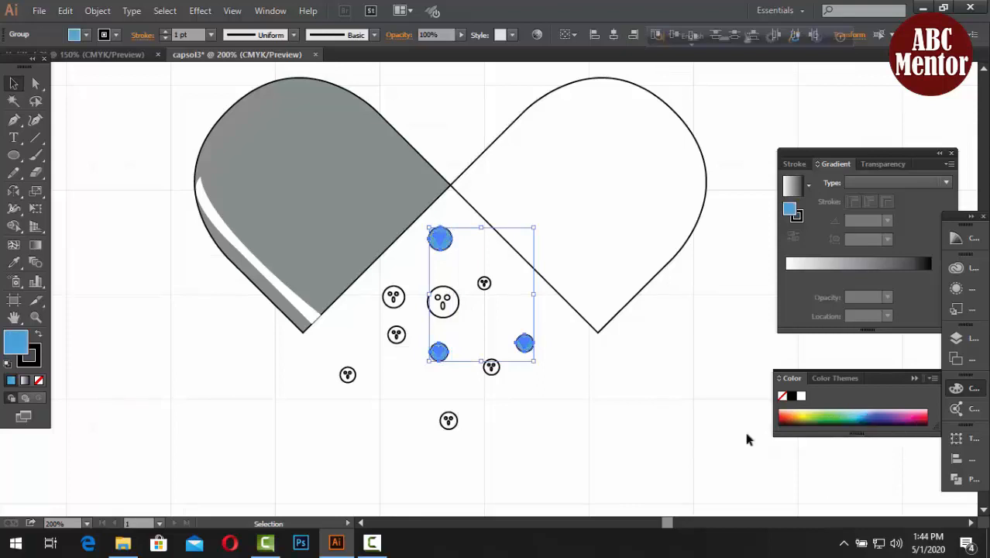
pyautogui.click(698, 425)
# Fill the large central ball, the tiny upper-right ball and the lowest ball with red
pyautogui.click(483, 283)
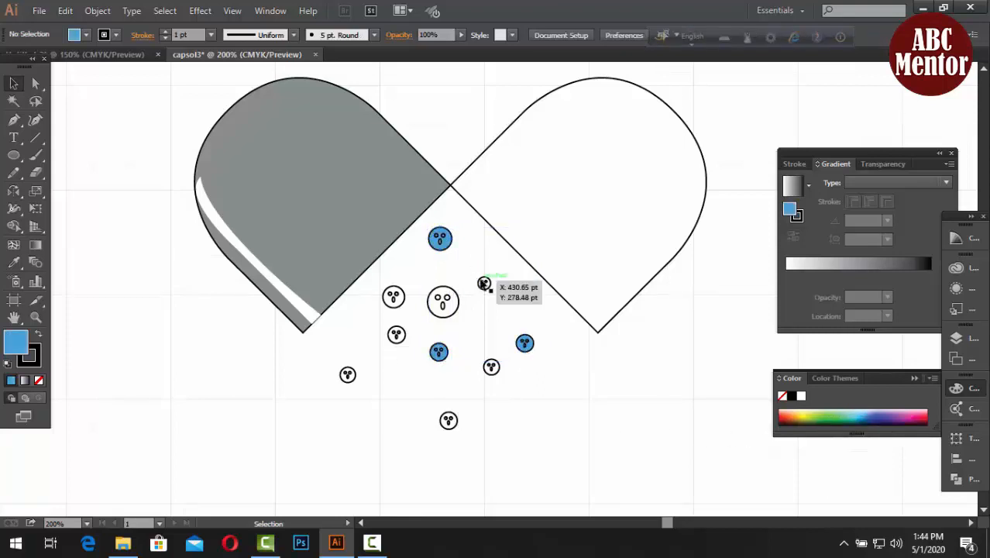
pyautogui.keyDown('shift'); pyautogui.click(451, 302); pyautogui.keyUp('shift')
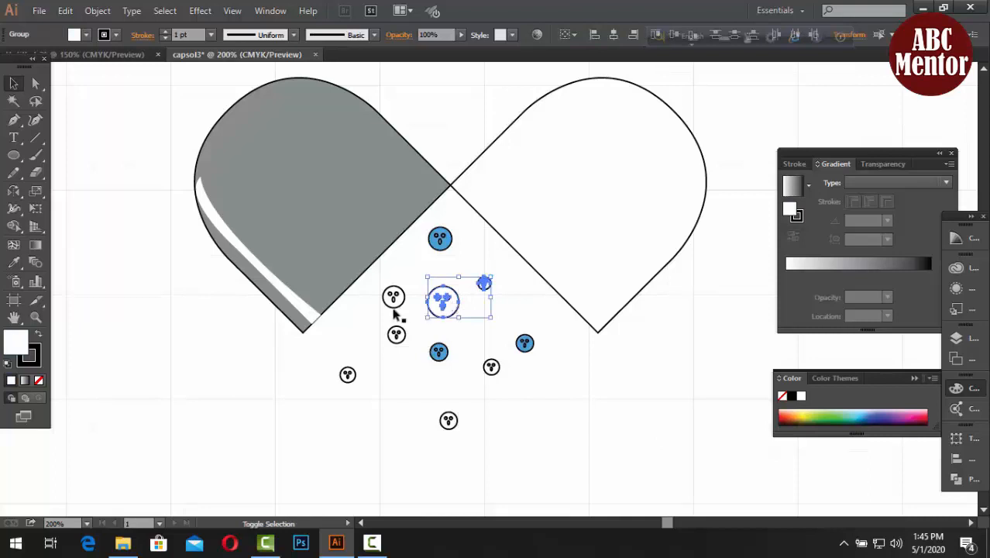
pyautogui.keyDown('shift'); pyautogui.click(447, 424); pyautogui.keyUp('shift')
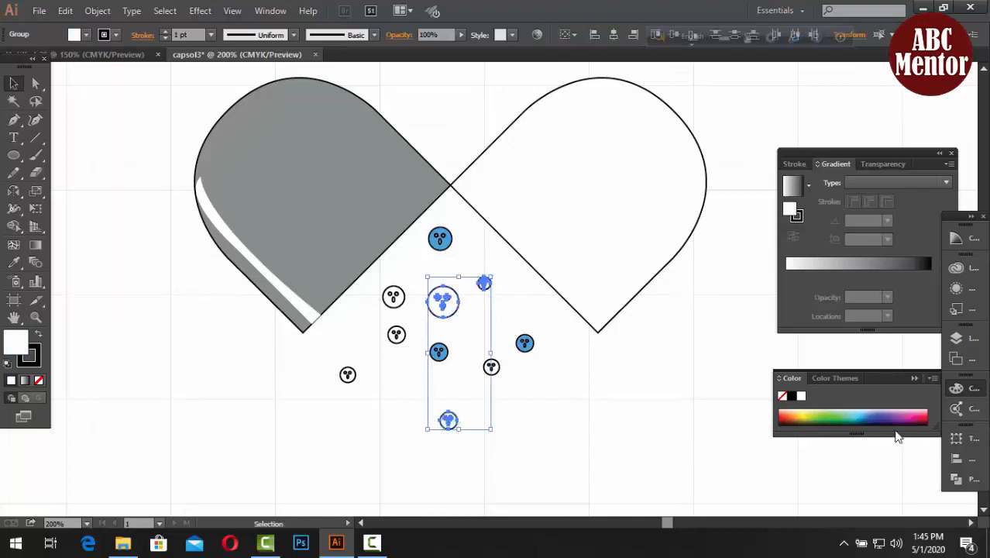
pyautogui.click(928, 412)
pyautogui.click(734, 429)
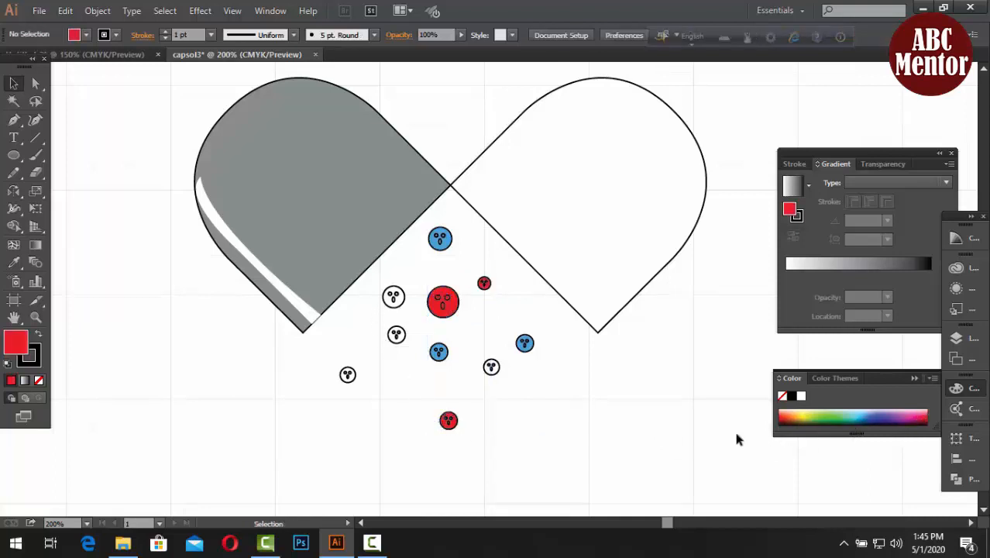
# Fill the ball left of the large red one and the far-left ball with yellow
pyautogui.click(397, 304)
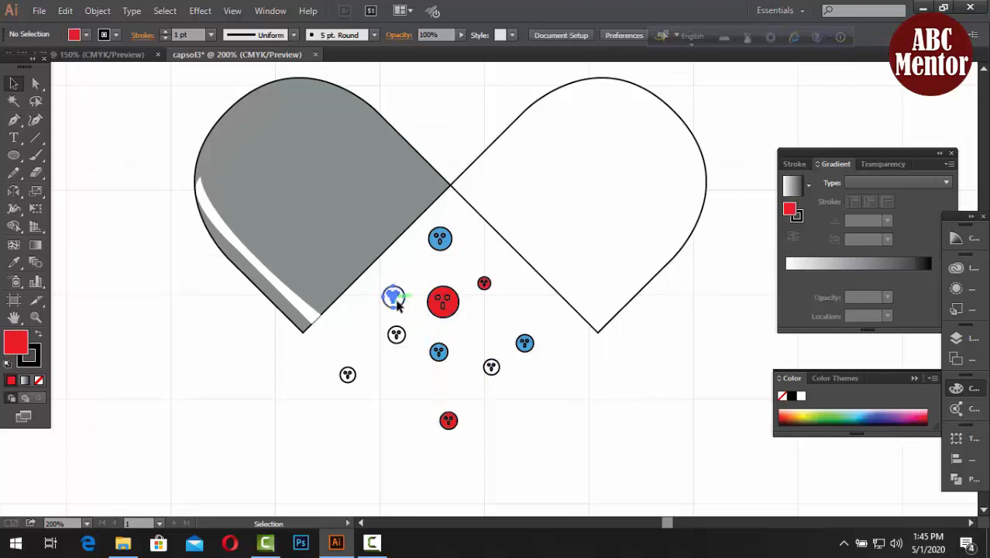
pyautogui.keyDown('shift'); pyautogui.click(347, 375); pyautogui.keyUp('shift')
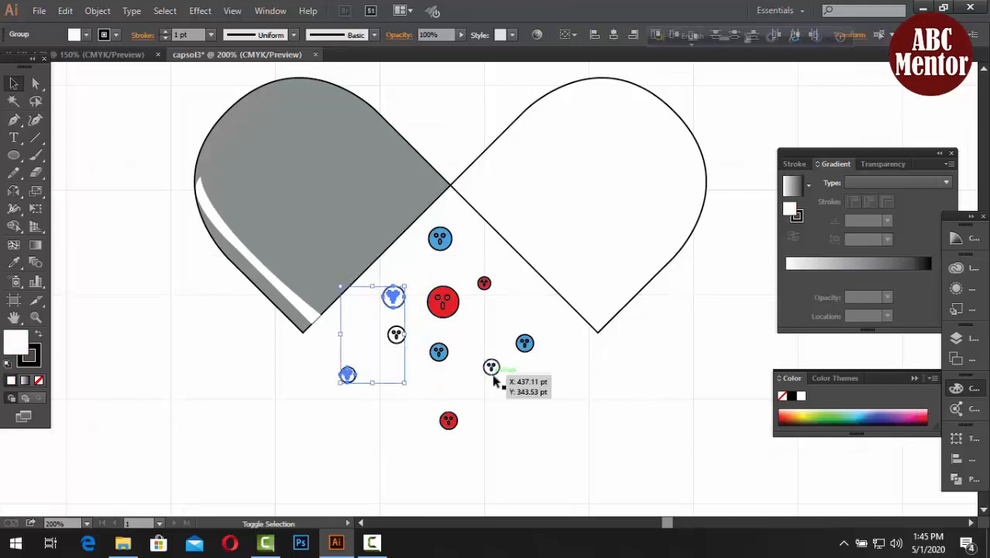
pyautogui.click(805, 414)
pyautogui.click(740, 424)
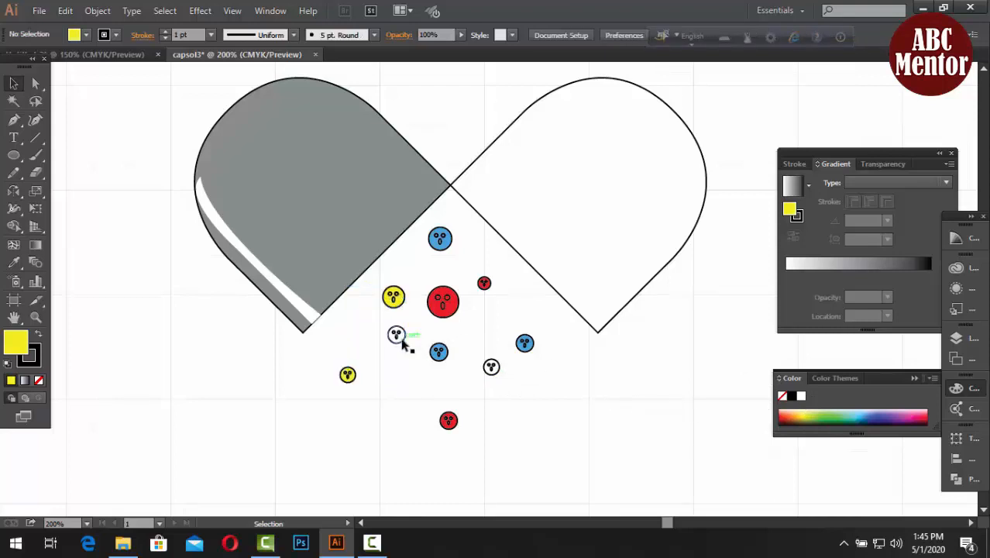
# Fill the two remaining white balls with green
pyautogui.click(398, 337)
pyautogui.keyDown('shift'); pyautogui.click(491, 367); pyautogui.keyUp('shift')
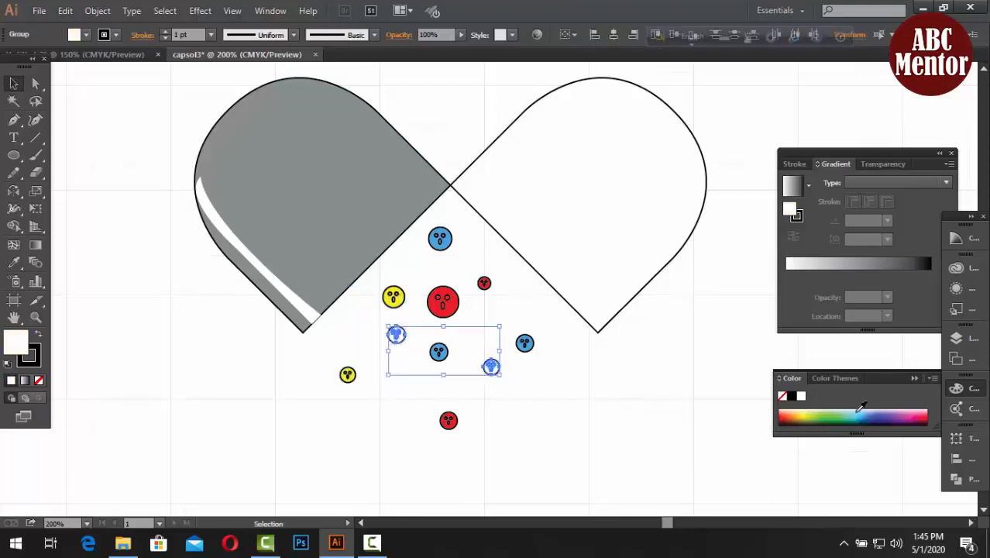
pyautogui.click(837, 414)
pyautogui.click(642, 422)
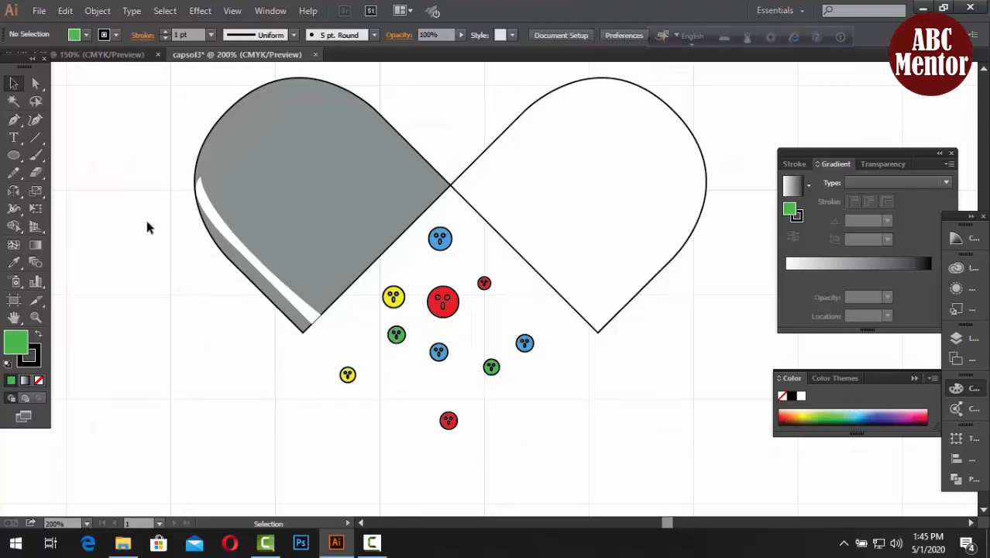
# Recolor the two yellow balls with a dark blue fill
pyautogui.click(347, 375)
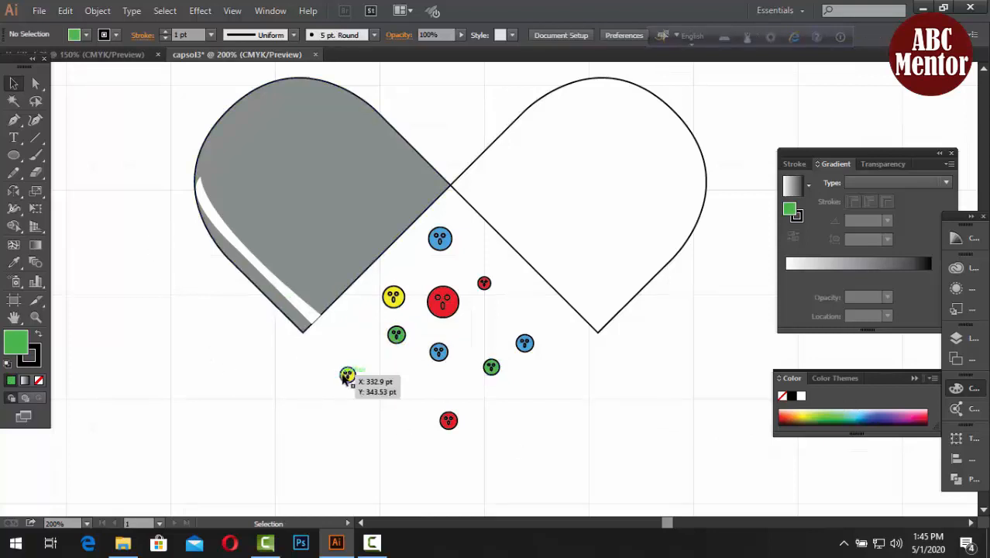
pyautogui.click(394, 296)
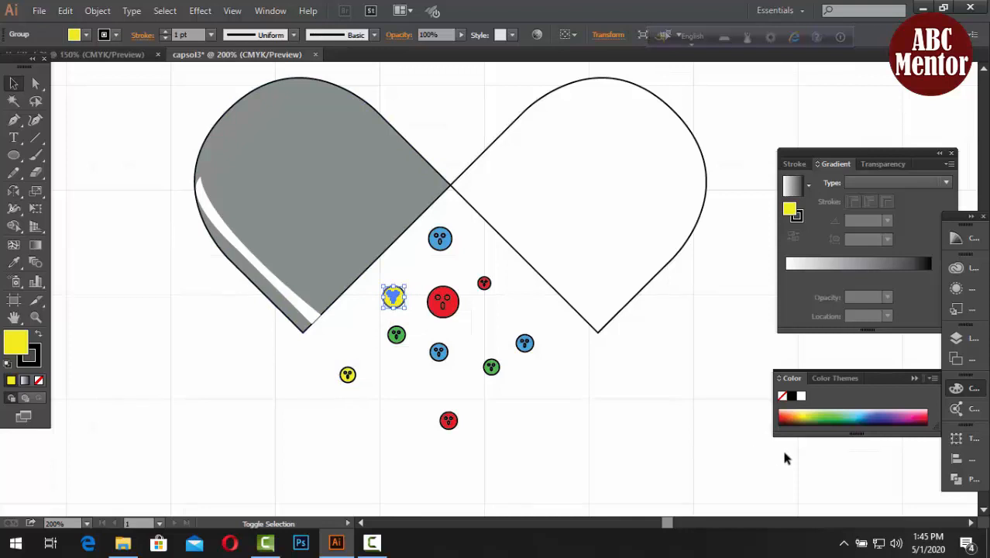
pyautogui.keyDown('shift'); pyautogui.click(350, 376); pyautogui.keyUp('shift')
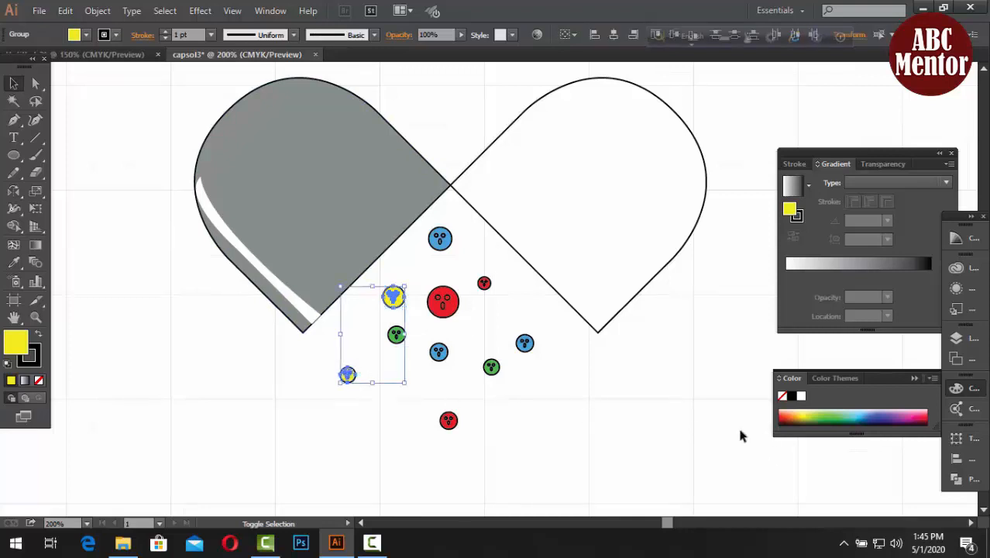
pyautogui.click(878, 416)
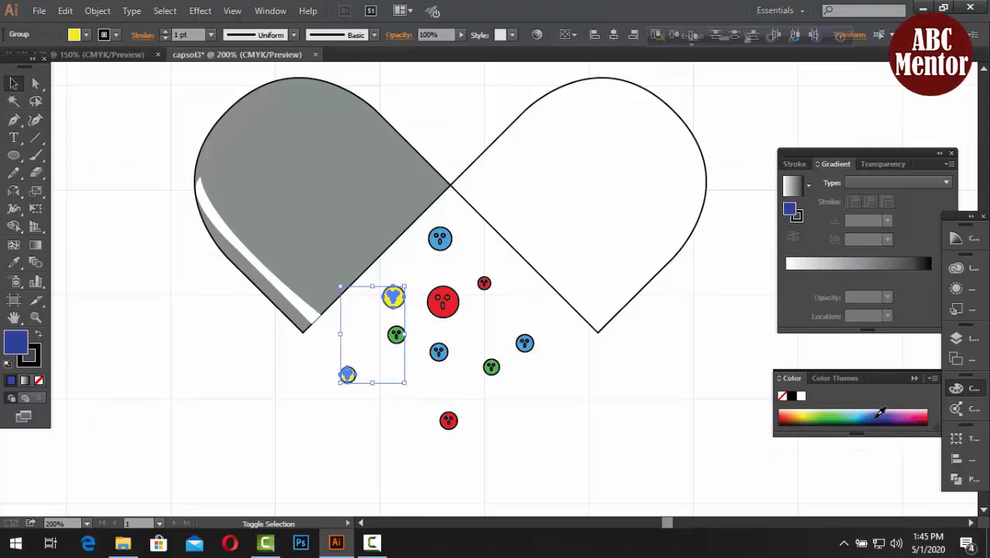
pyautogui.click(683, 427)
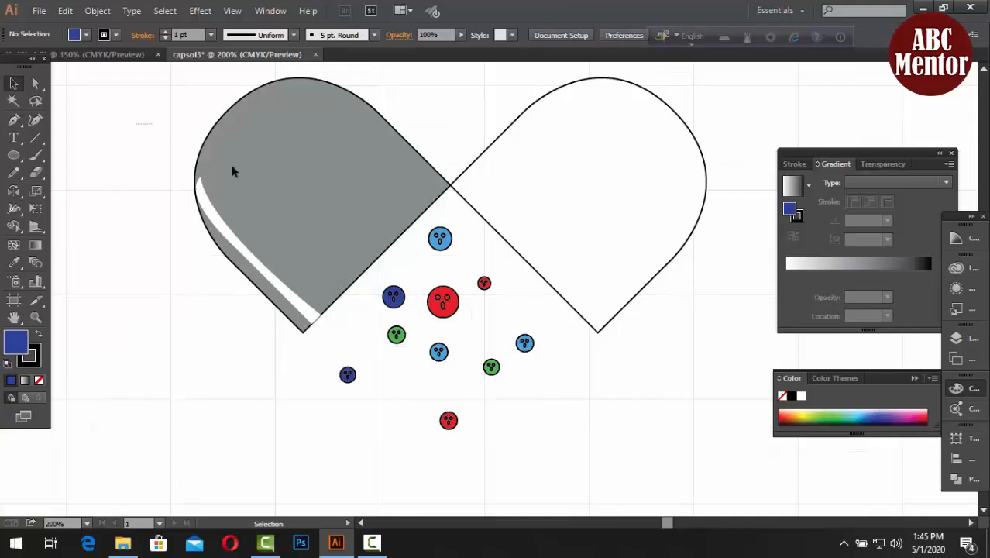
# Group both capsule halves, the highlight and all the balls into one object
pyautogui.moveTo(137, 124); pyautogui.dragTo(731, 454)
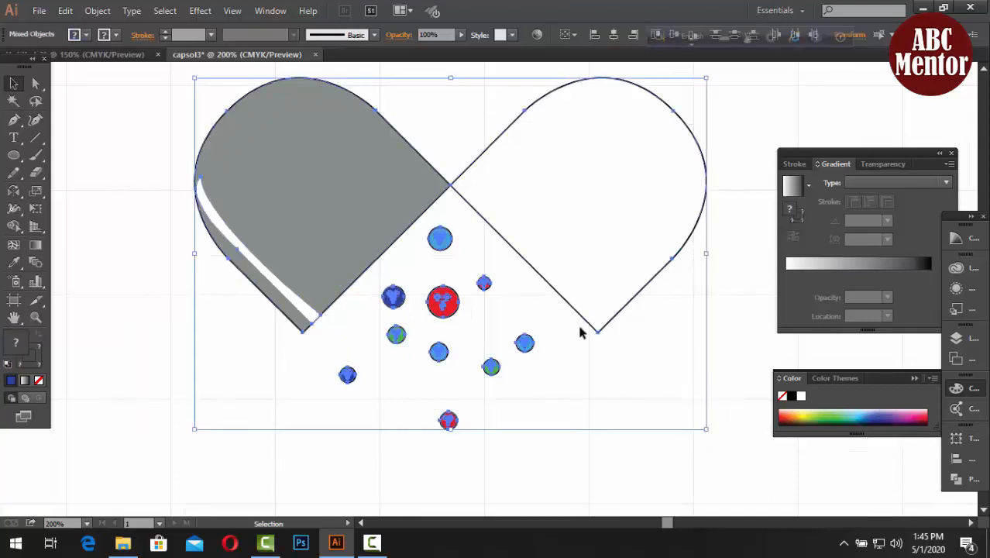
pyautogui.rightClick(593, 238)
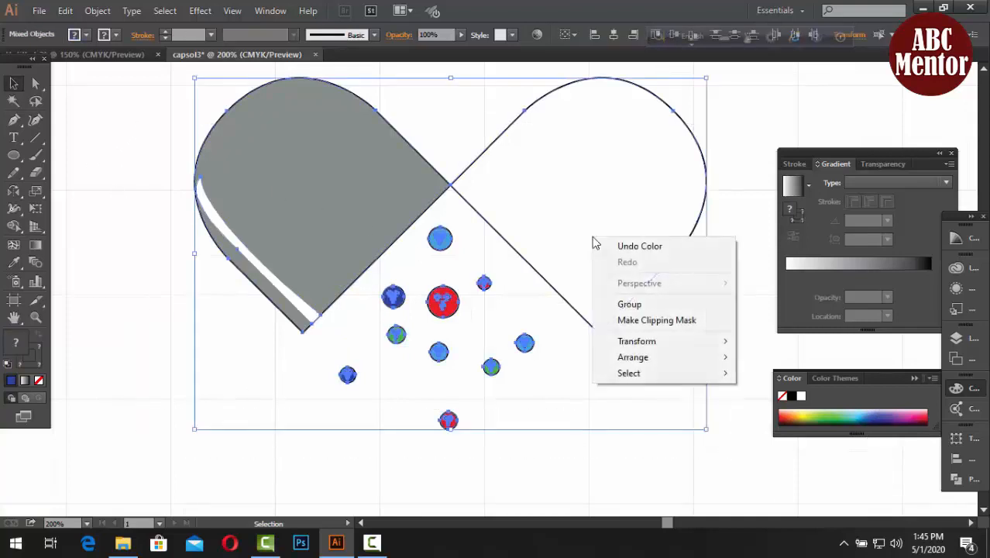
pyautogui.click(636, 305)
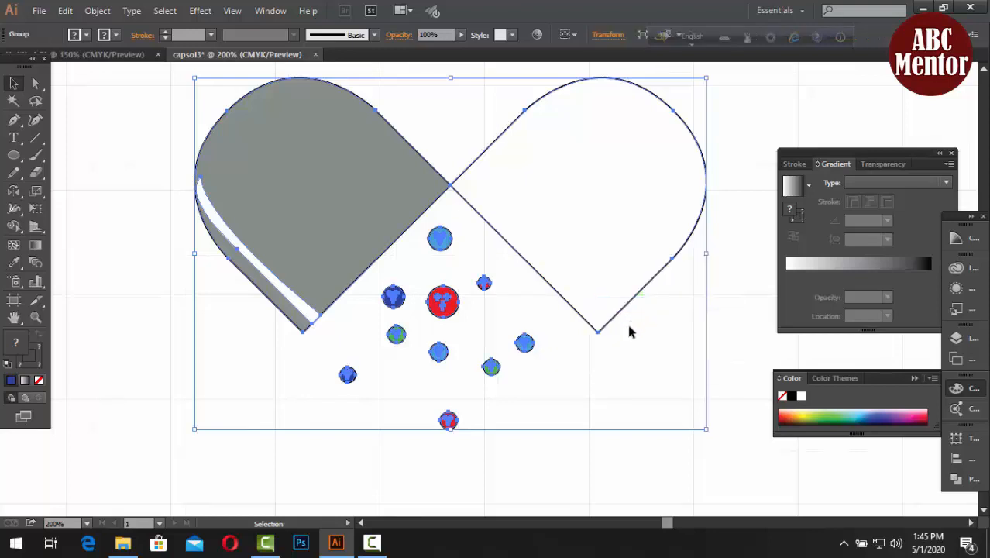
# Scale the grouped capsule artwork up and reposition it near the middle of the artboard
pyautogui.press('space')
pyautogui.moveTo(627, 466); pyautogui.dragTo(619, 492)
pyautogui.hotkey('ctrl', '-')
pyautogui.hotkey('ctrl', '-')
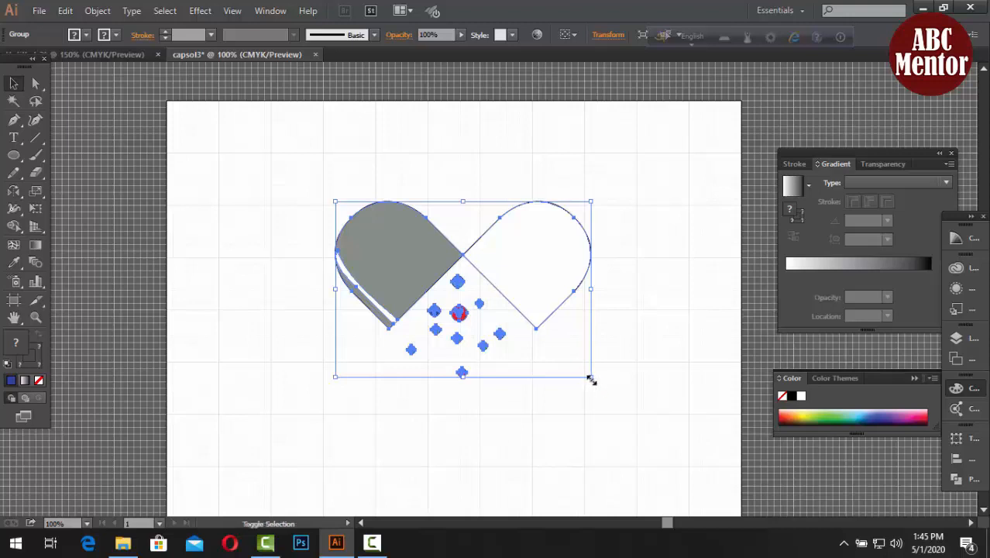
pyautogui.moveTo(591, 377); pyautogui.dragTo(733, 474)
pyautogui.moveTo(629, 347); pyautogui.dragTo(580, 332)
pyautogui.click(718, 441)
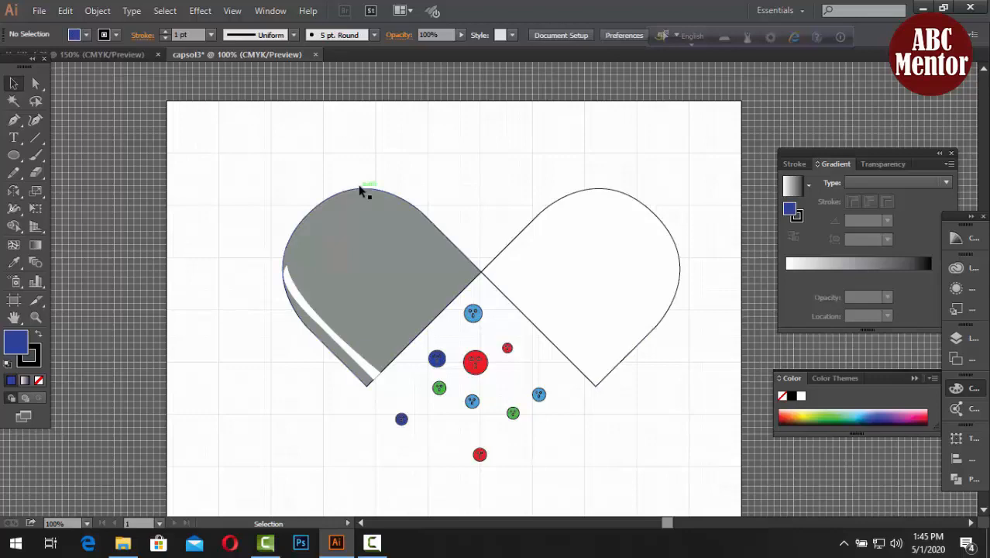
# Turn off Smart Guides and hide the grid
pyautogui.click(232, 11)
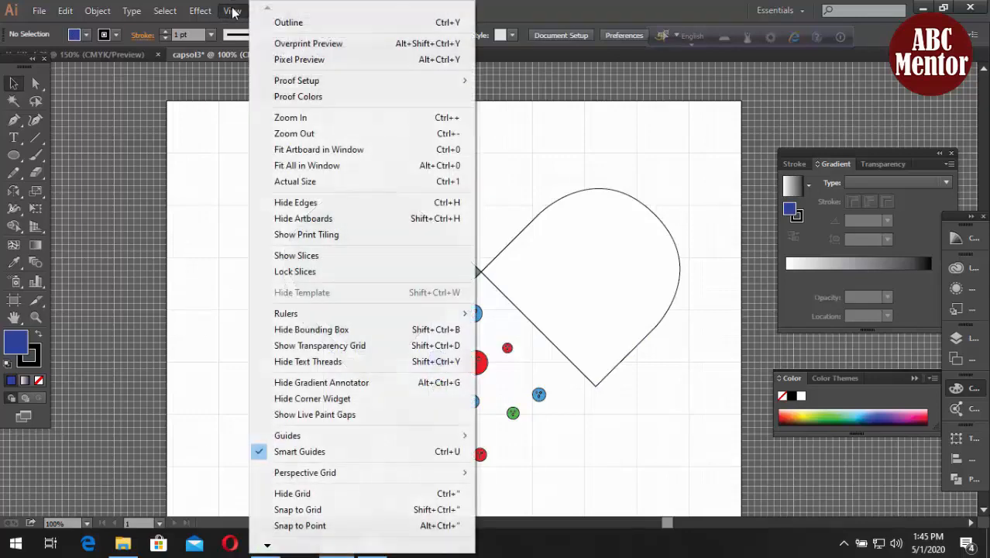
pyautogui.click(304, 451)
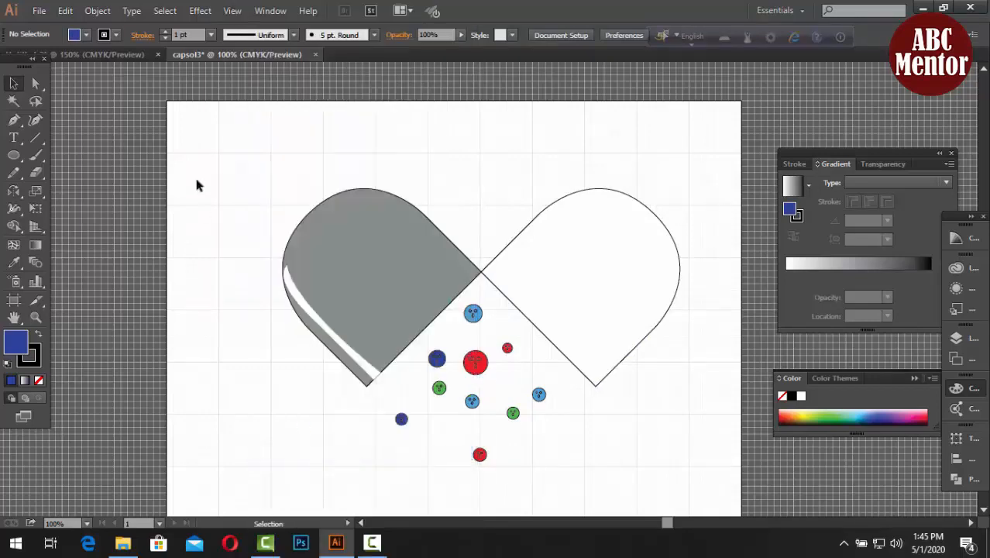
pyautogui.click(232, 11)
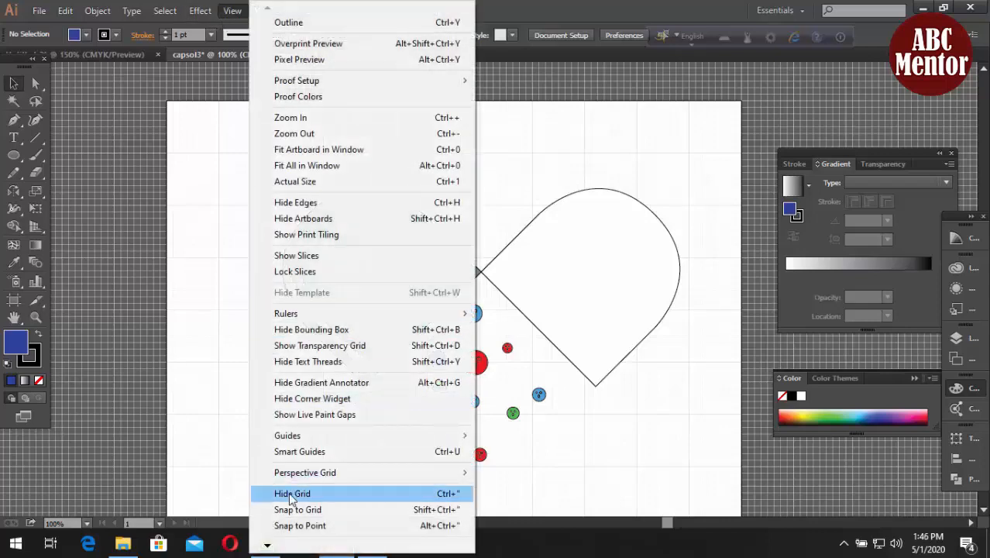
pyautogui.click(279, 494)
pyautogui.moveTo(178, 142); pyautogui.dragTo(729, 460)
pyautogui.click(731, 463)
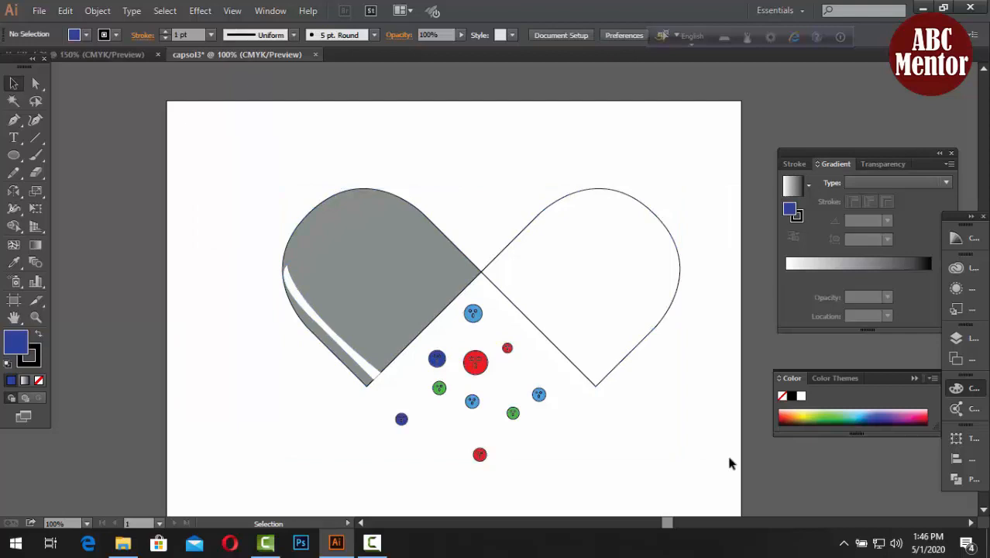
# Ungroup the capsule artwork and deselect it
pyautogui.moveTo(13, 191); pyautogui.dragTo(37, 187)
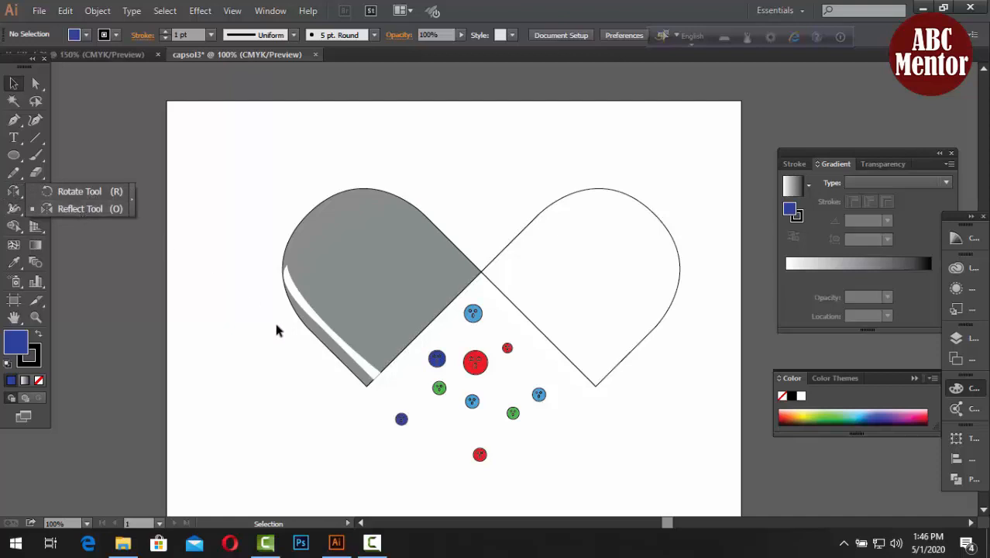
pyautogui.click(260, 371)
pyautogui.moveTo(217, 183); pyautogui.dragTo(663, 398)
pyautogui.rightClick(608, 325)
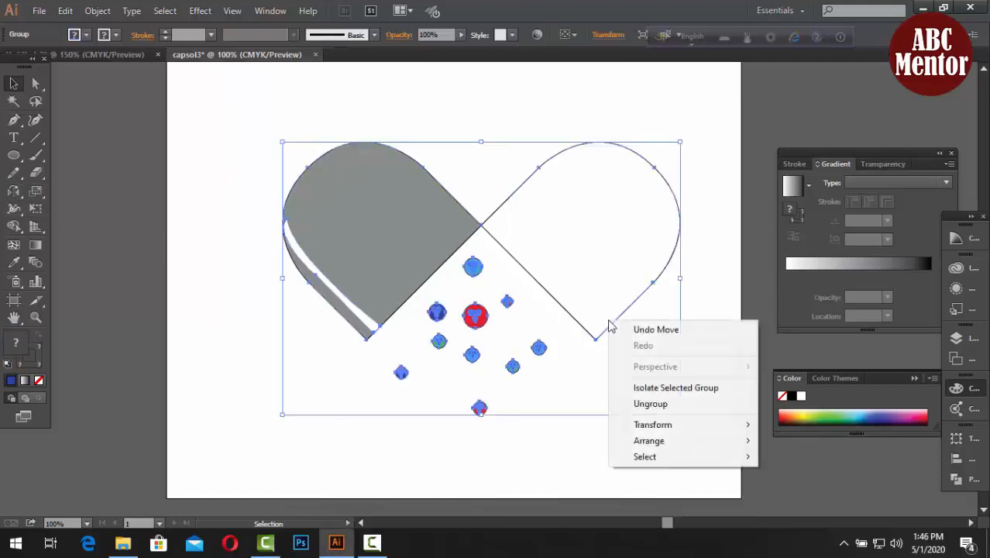
pyautogui.click(643, 403)
pyautogui.click(603, 442)
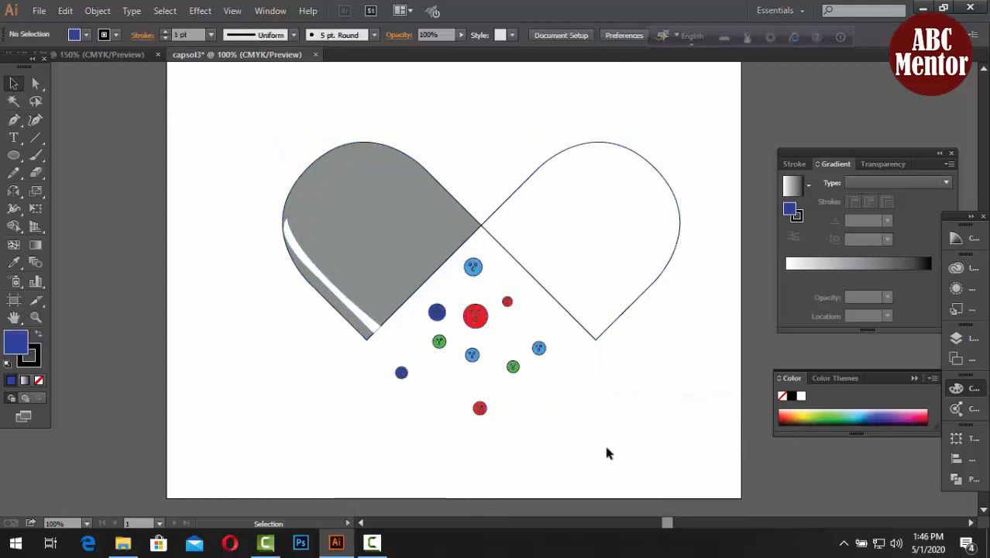
# Move the gray capsule half off the artboard onto the empty canvas and rotate it upright with the rounded end up
pyautogui.press('space')
pyautogui.moveTo(572, 409); pyautogui.dragTo(808, 470)
pyautogui.moveTo(654, 419); pyautogui.dragTo(270, 280)
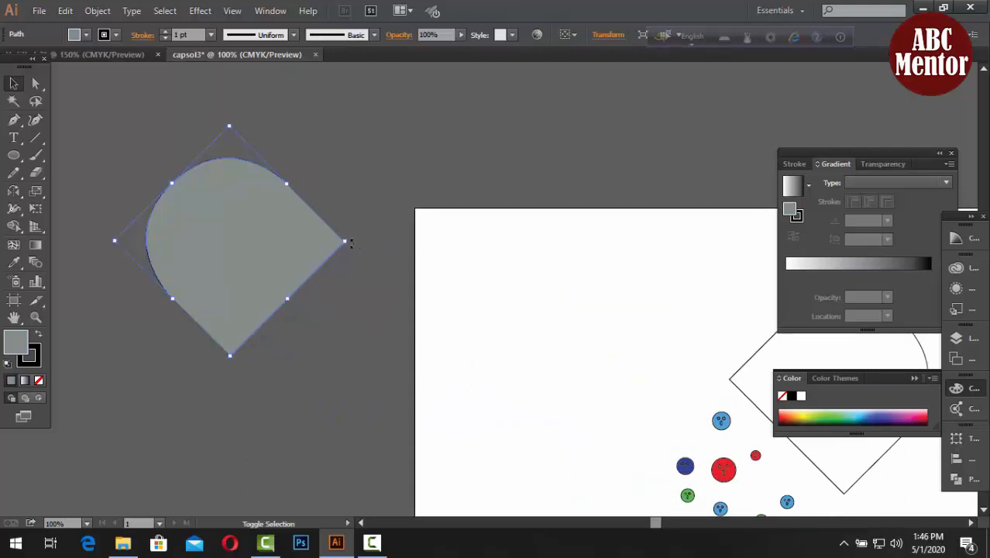
pyautogui.moveTo(352, 244); pyautogui.dragTo(597, 359)
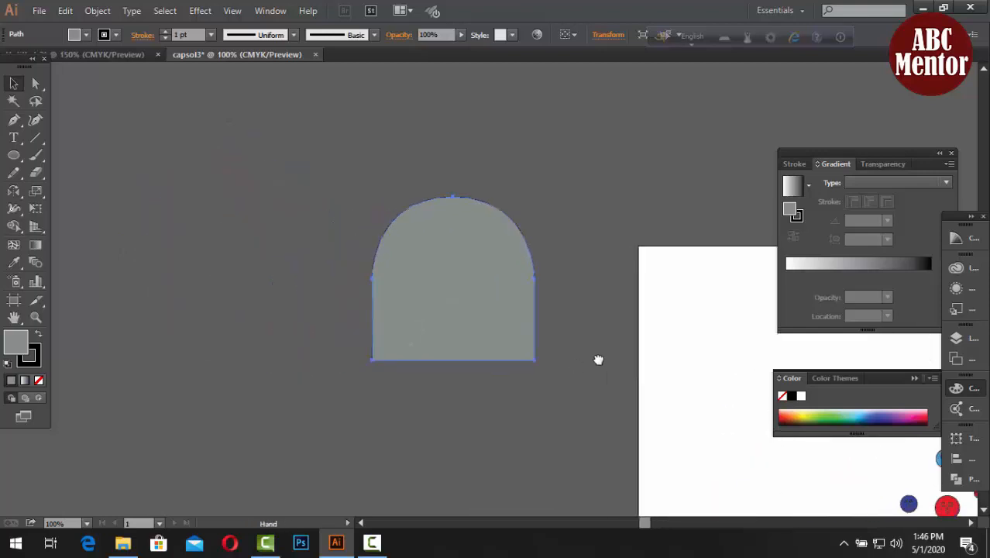
pyautogui.moveTo(477, 332); pyautogui.dragTo(397, 316)
# Rotate the upright gray half by an angle of 45° using the Rotate dialog
pyautogui.click(561, 361)
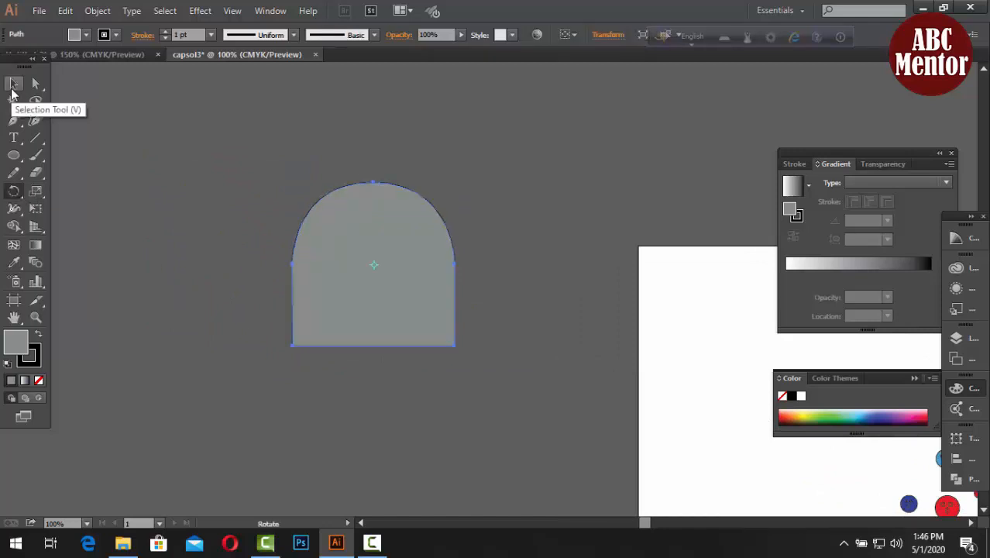
pyautogui.click(12, 87)
pyautogui.click(241, 177)
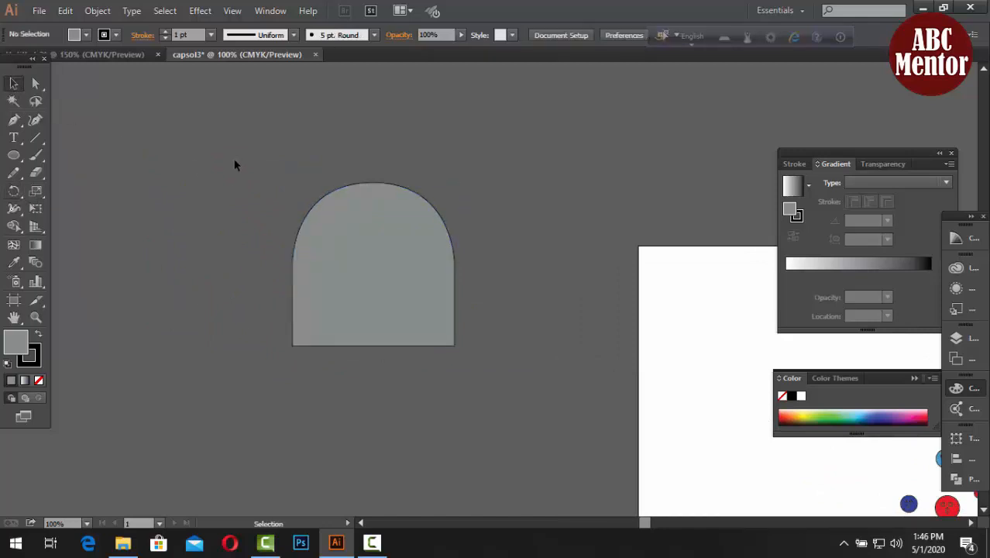
pyautogui.moveTo(233, 161); pyautogui.dragTo(526, 396)
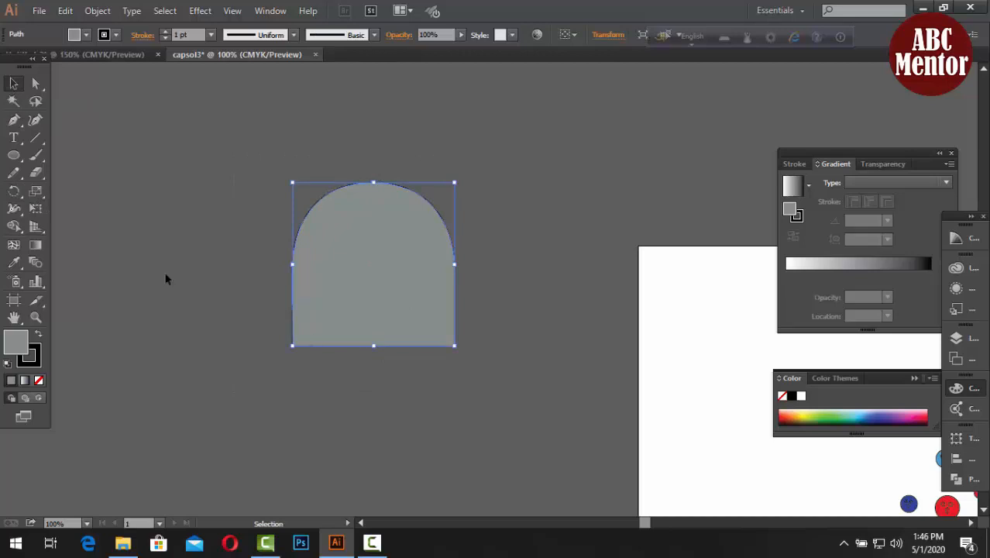
pyautogui.doubleClick(17, 193)
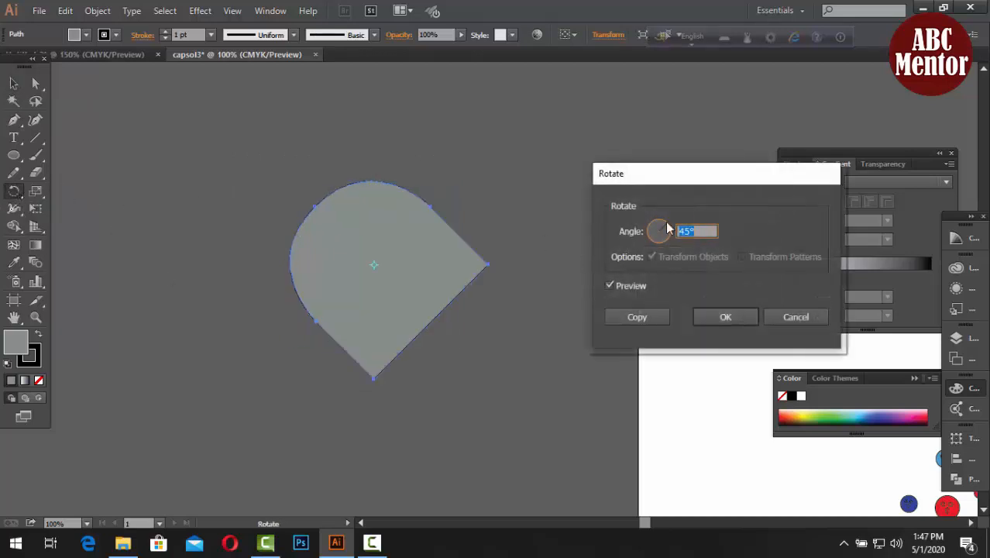
pyautogui.click(719, 311)
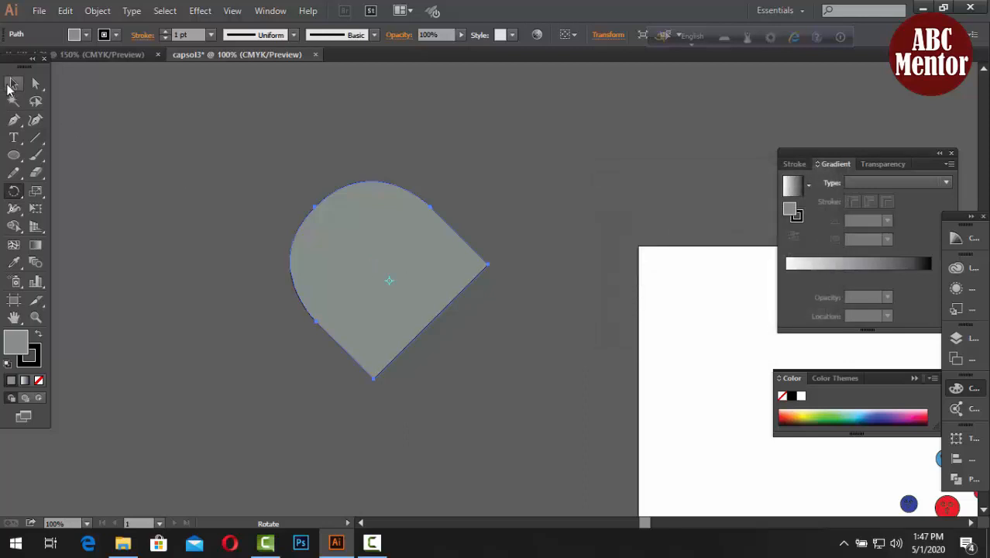
# Reflect a copy of the tilted gray half across a vertical 90° axis through its inner corner point
pyautogui.click(13, 83)
pyautogui.click(286, 210)
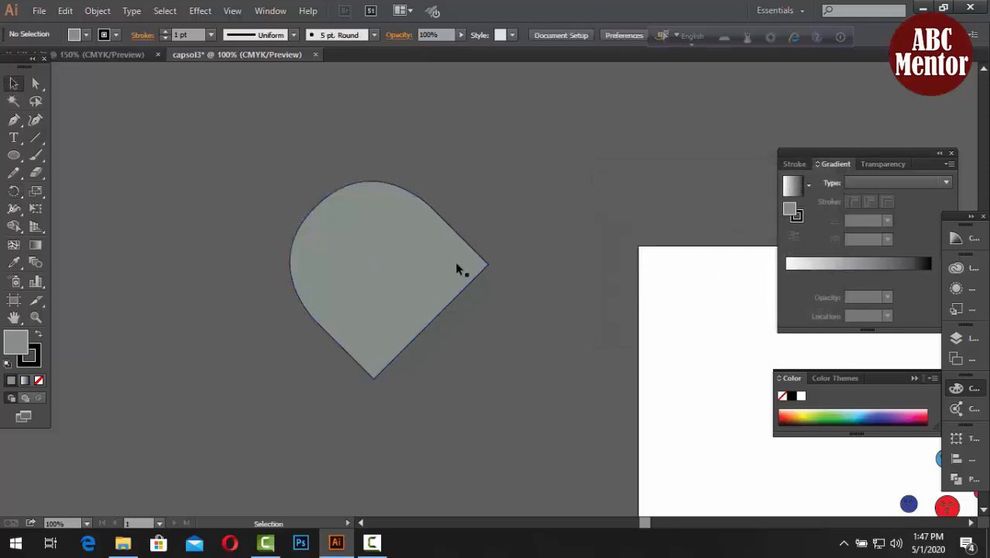
pyautogui.moveTo(175, 150); pyautogui.dragTo(468, 362)
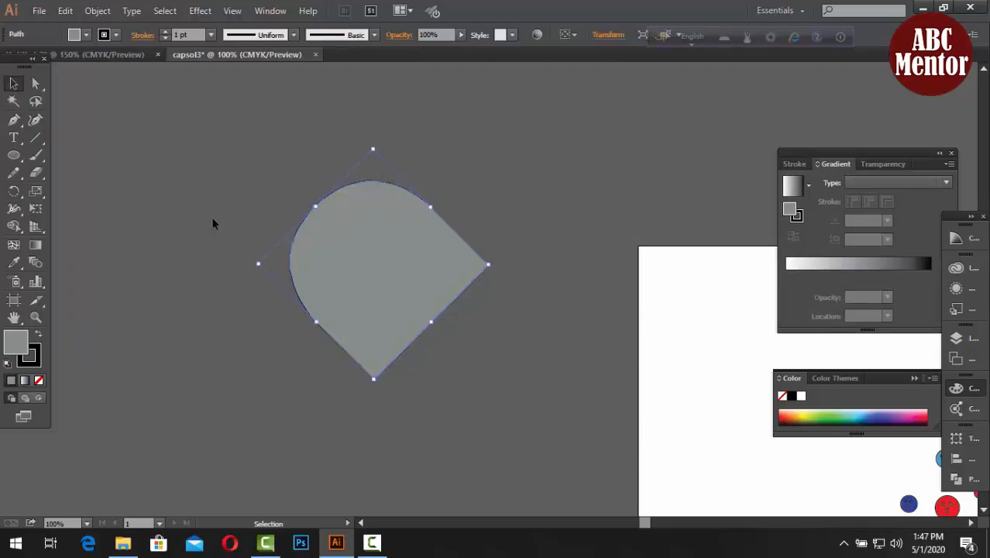
pyautogui.click(20, 194)
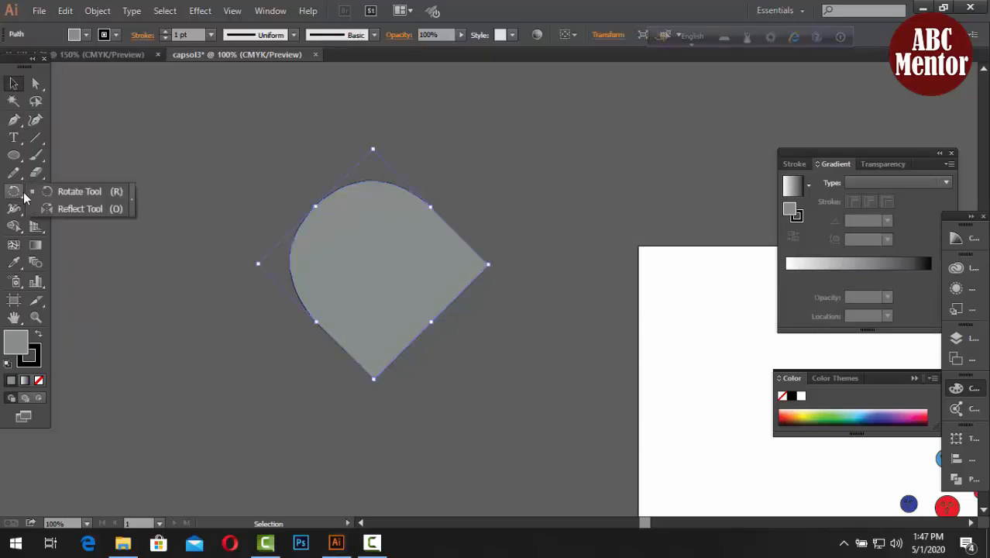
pyautogui.click(75, 209)
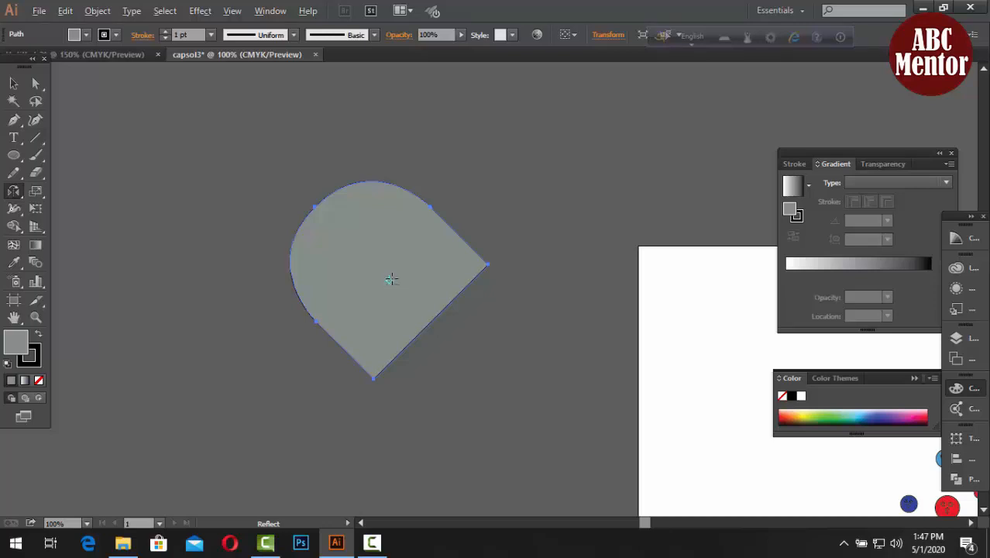
pyautogui.keyDown('alt'); pyautogui.click(481, 265); pyautogui.keyUp('alt')
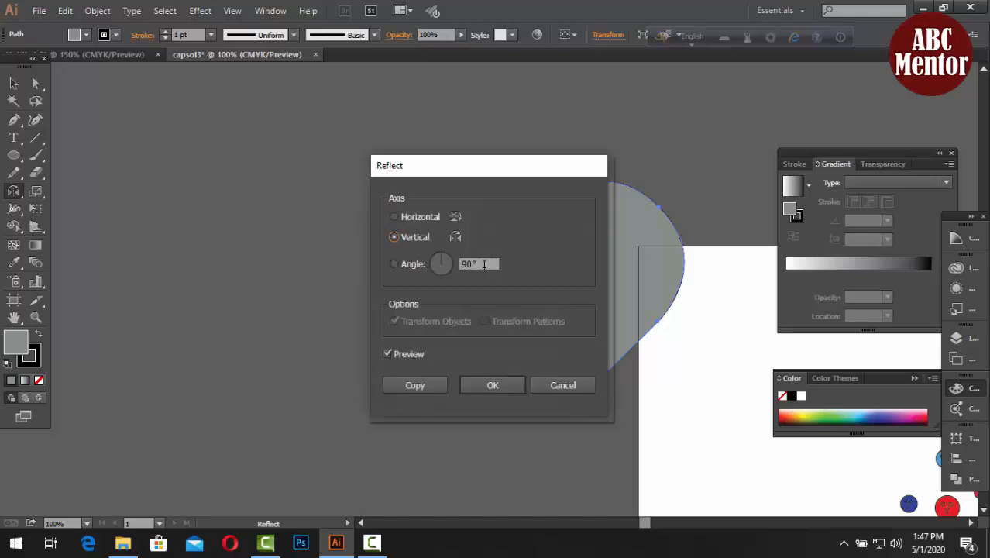
pyautogui.click(480, 263)
pyautogui.click(480, 263)
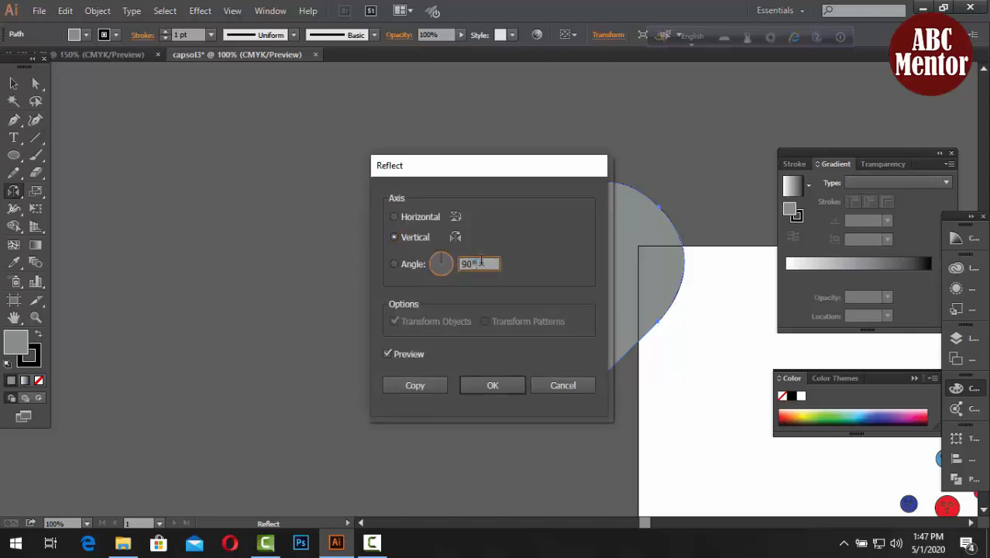
pyautogui.click(404, 383)
pyautogui.moveTo(589, 422); pyautogui.dragTo(663, 467)
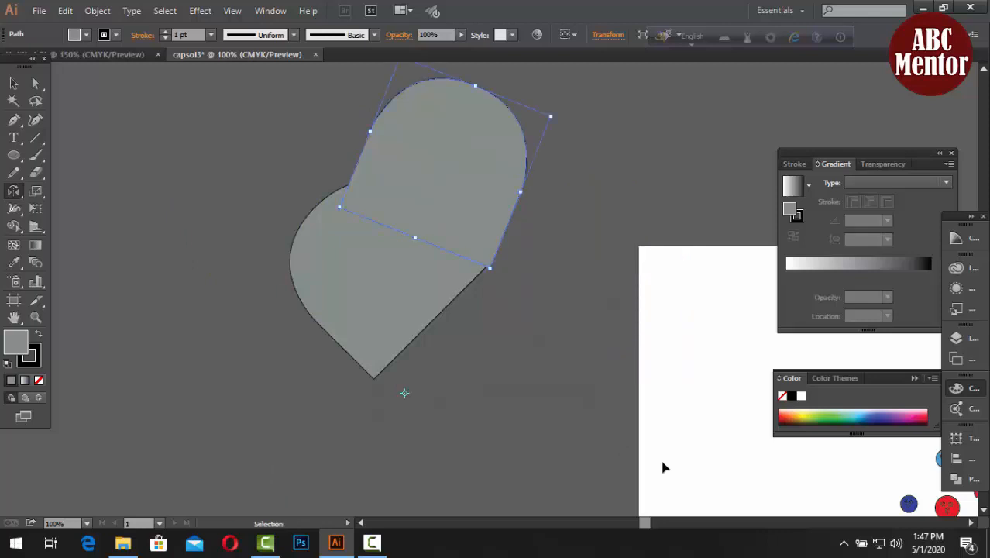
pyautogui.hotkey('ctrl', 'z')
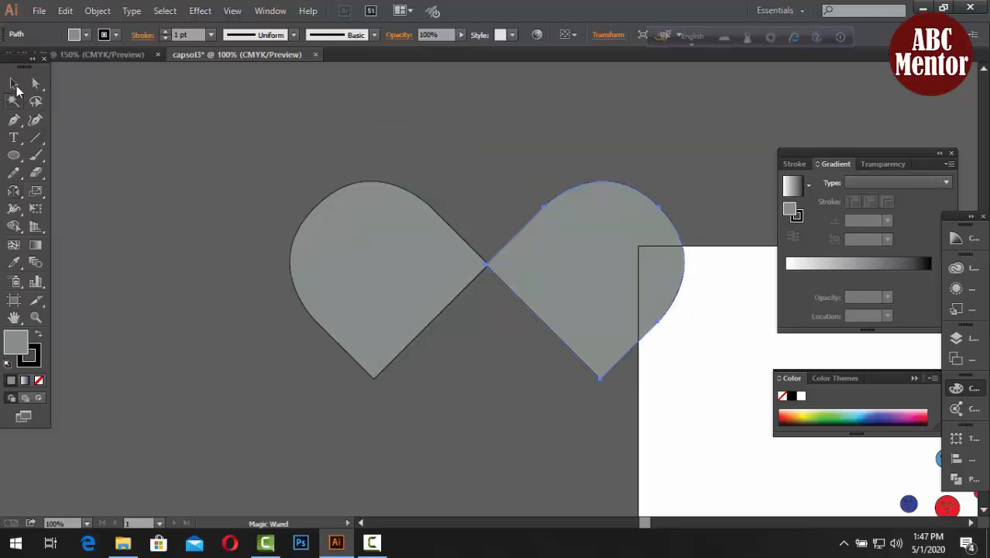
# Cut both gray halves from the canvas and switch to the finished reference document
pyautogui.click(14, 83)
pyautogui.click(169, 128)
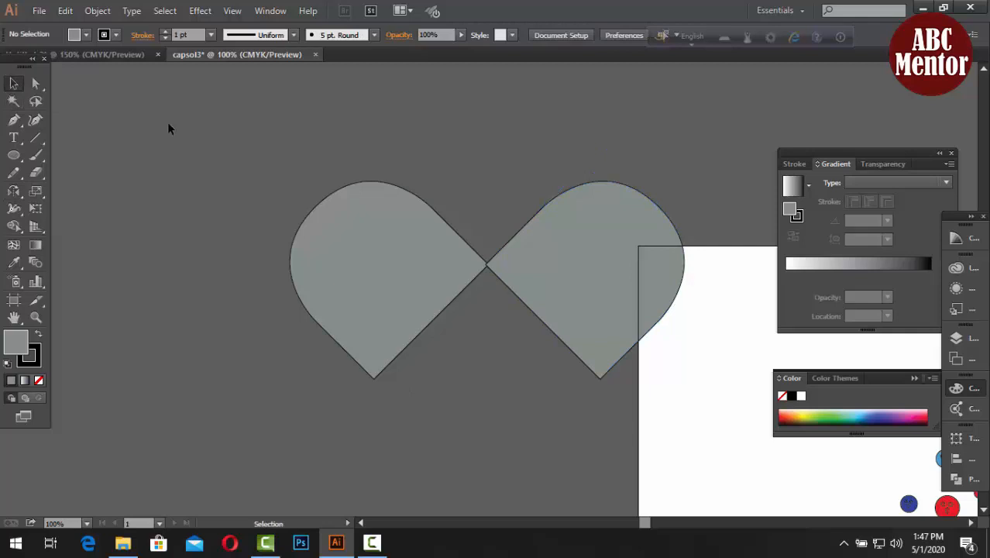
pyautogui.moveTo(169, 124); pyautogui.dragTo(634, 369)
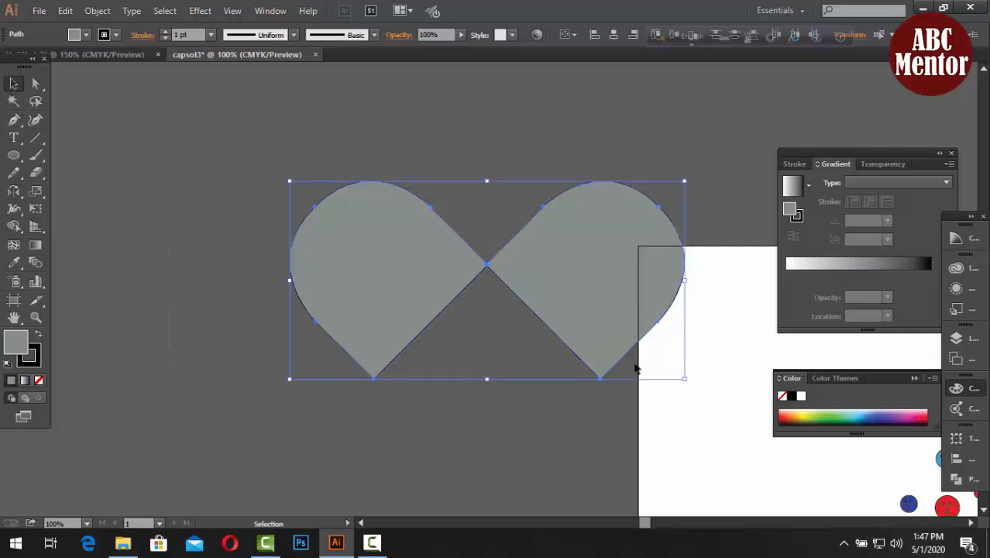
pyautogui.hotkey('ctrl', 'x')
pyautogui.click(113, 58)
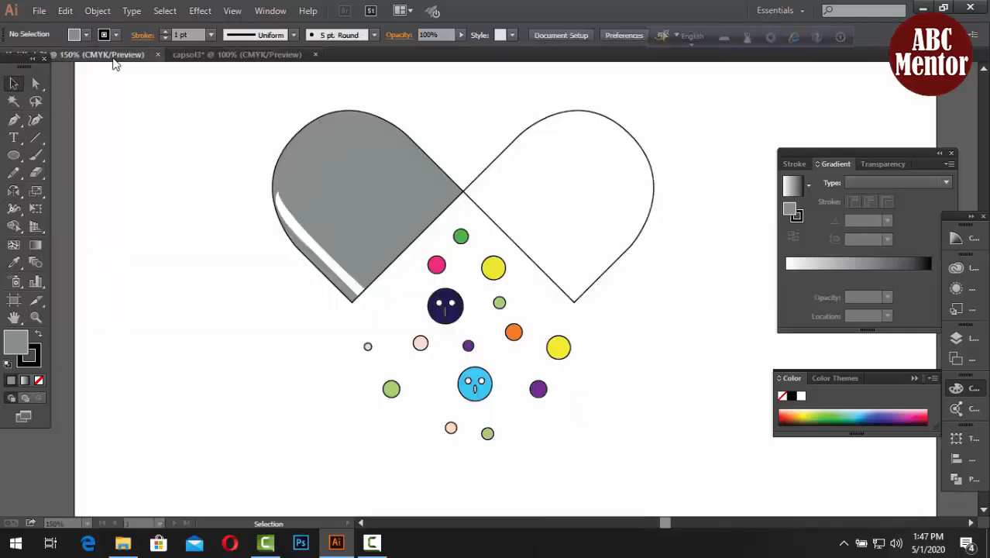